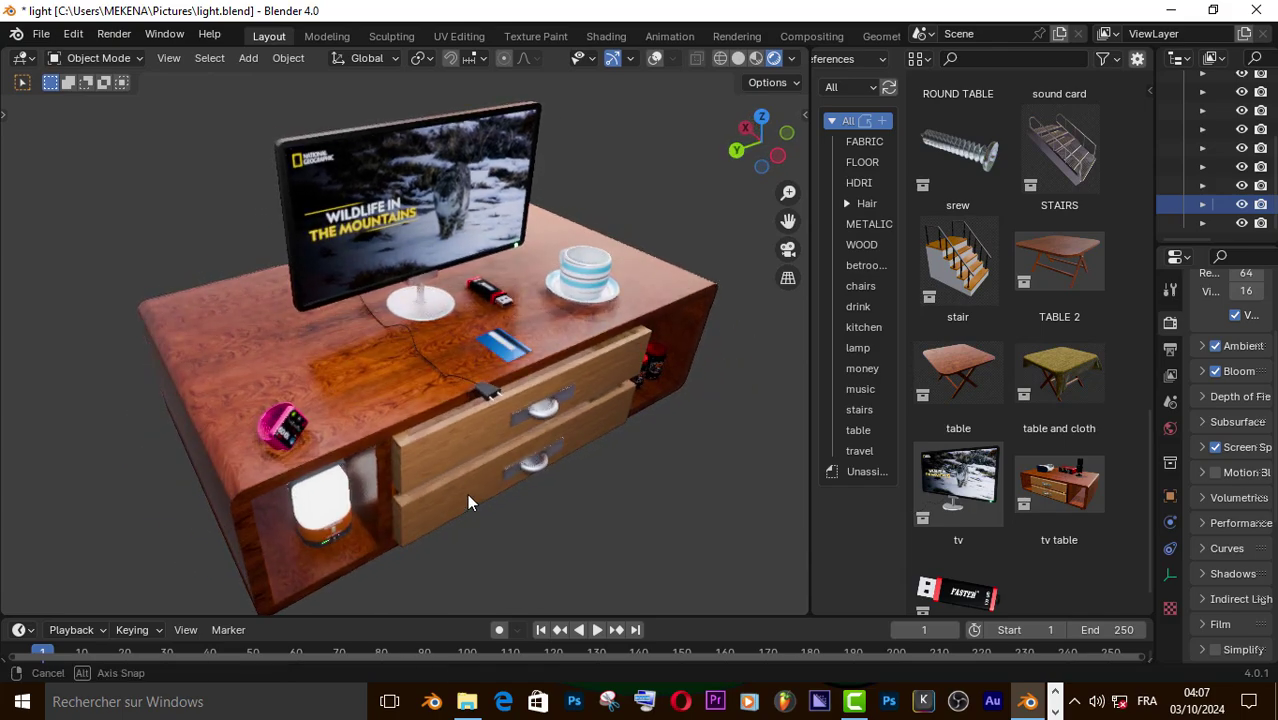
Switch the finished TV table scene to solid shading and orbit around it
{"action": "key", "text": "z"}
{"action": "left_click", "coordinate": [577, 470]}
{"action": "mouse_move", "coordinate": [577, 470]}
{"action": "middle_mouse_down"}
{"action": "mouse_move", "coordinate": [455, 441]}
{"action": "mouse_move", "coordinate": [411, 402]}
{"action": "mouse_move", "coordinate": [455, 385]}
{"action": "mouse_move", "coordinate": [589, 445]}
{"action": "middle_mouse_up"}
Add a plane and rotate it 90 degrees about Y so it stands upright
{"action": "key", "text": "shift+a"}
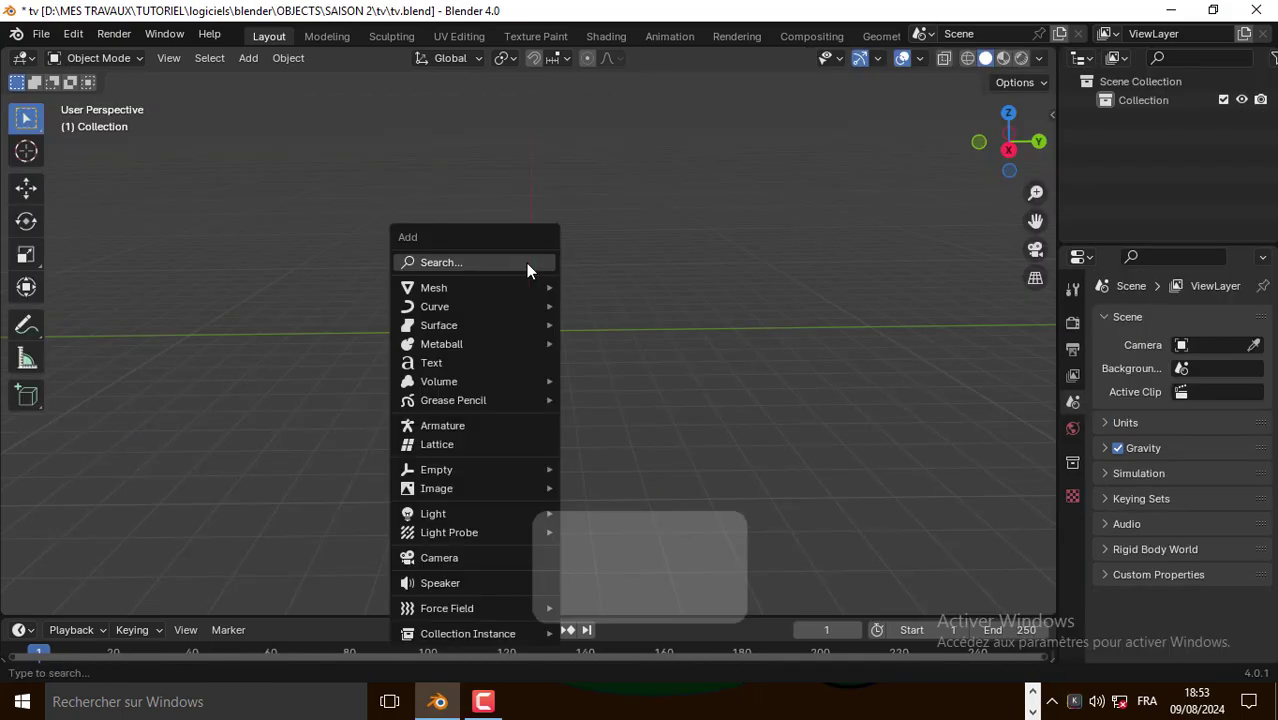
{"action": "mouse_move", "coordinate": [503, 285]}
{"action": "left_click", "coordinate": [616, 287]}
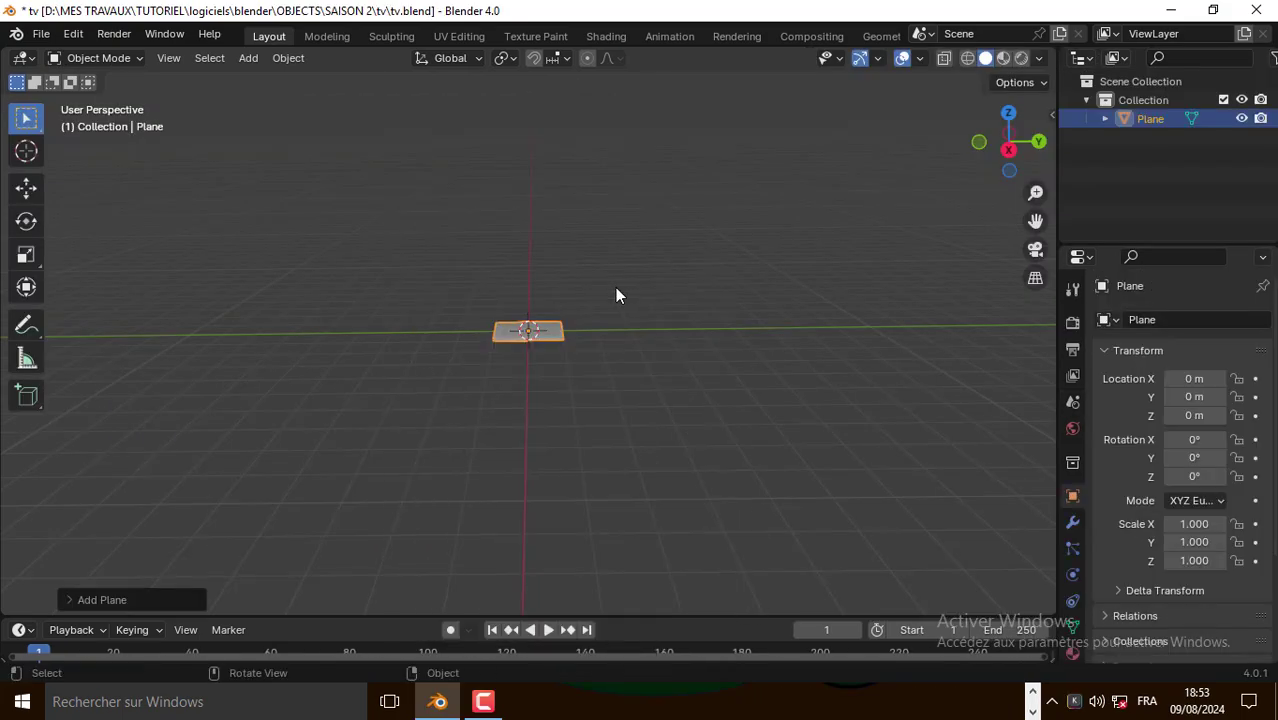
{"action": "key", "text": "Tab"}
{"action": "key", "text": "r"}
{"action": "key", "text": "y"}
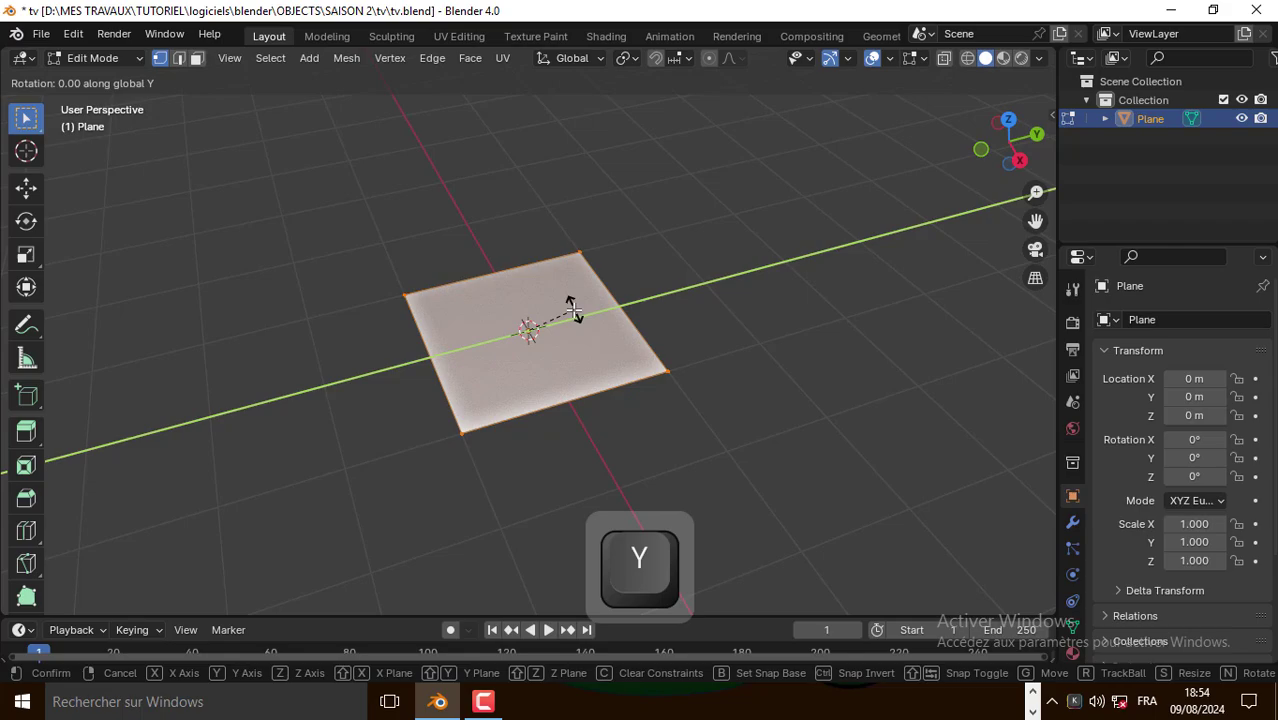
{"action": "key", "text": "9"}
{"action": "key", "text": "0"}
{"action": "key", "text": "Return"}
From the right view, widen the plane along Y and extrude it into a thick slab
{"action": "key", "text": "KP_3"}
{"action": "key", "text": "s"}
{"action": "key", "text": "y"}
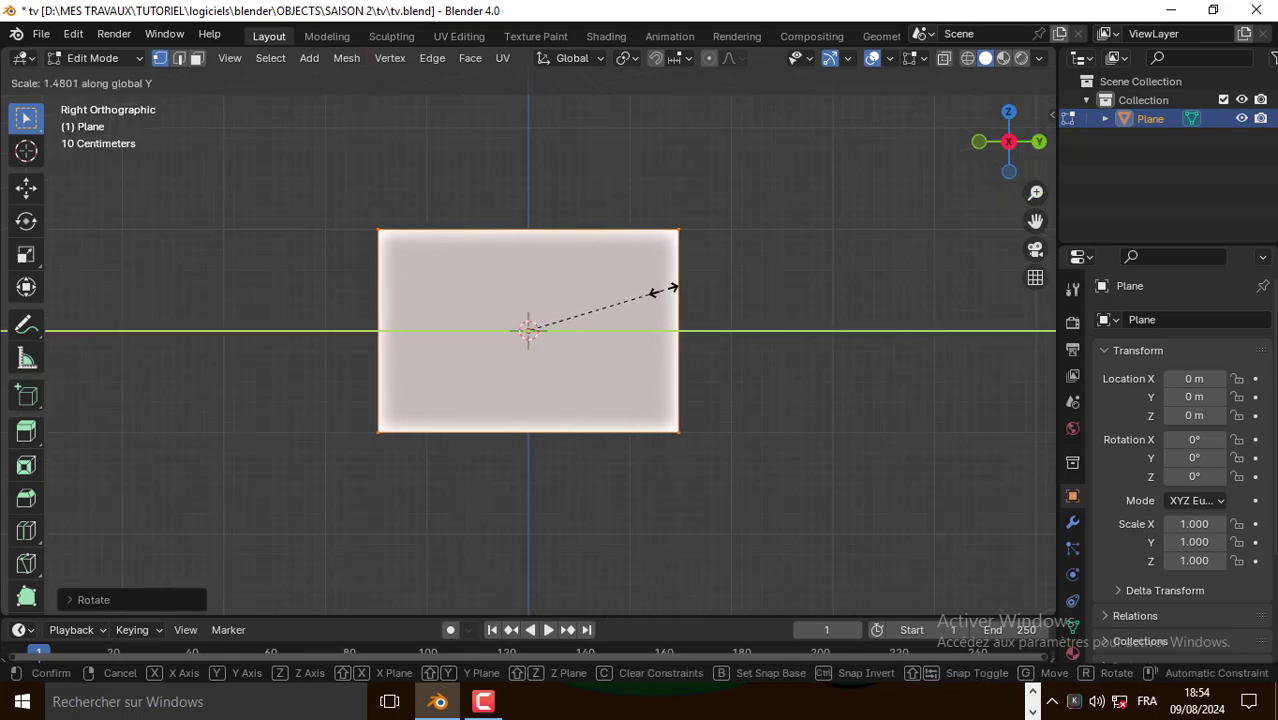
{"action": "key", "text": "x"}
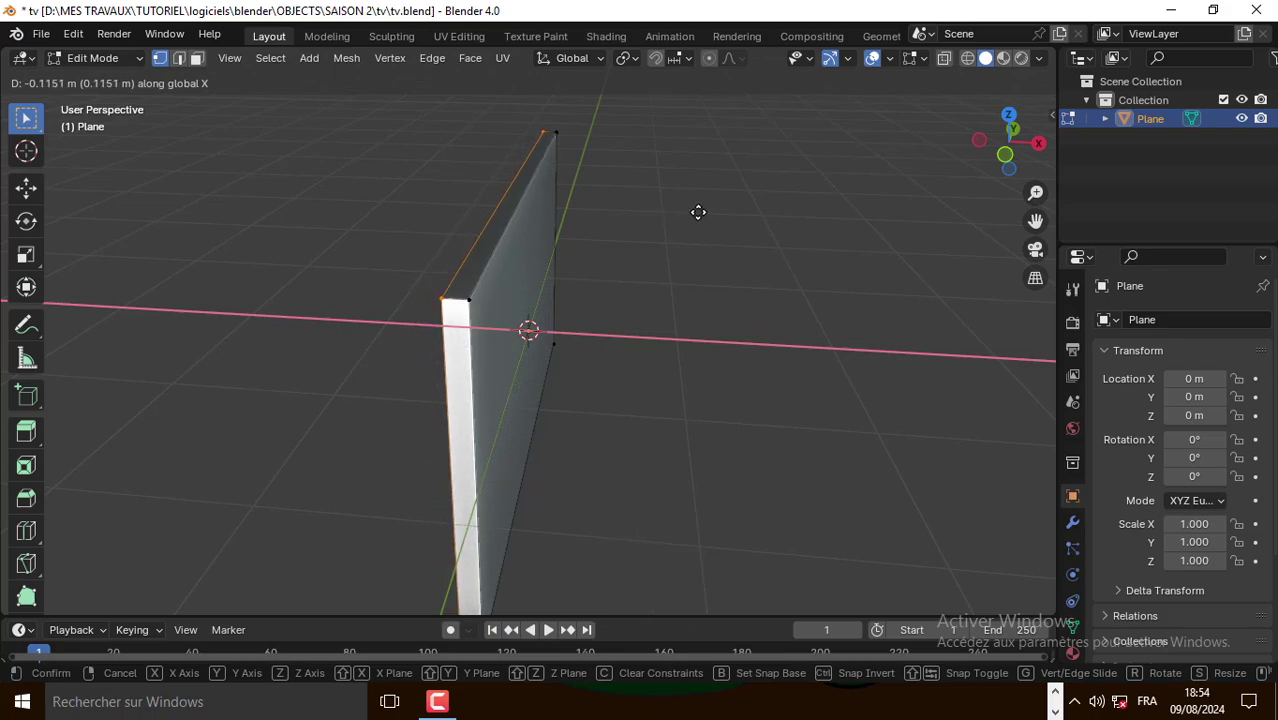
{"action": "left_click", "coordinate": [698, 212]}
Recalculate the slab's normals outward and switch to face selection
{"action": "key", "text": "a"}
{"action": "key", "text": "shift+n"}
{"action": "middle_click_drag", "start_coordinate": [685, 227], "coordinate": [551, 223]}
{"action": "key", "text": "3"}
{"action": "middle_click_drag", "start_coordinate": [740, 232], "coordinate": [878, 131]}
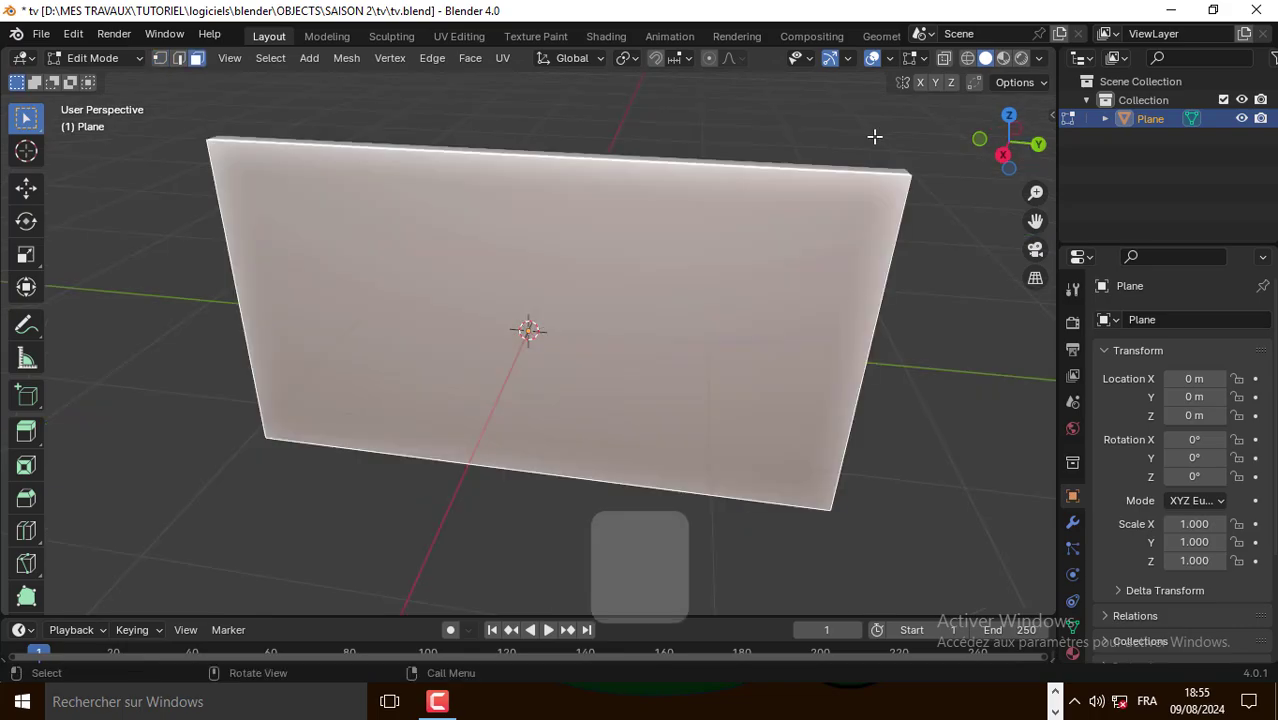
Inset the front face into a border and sink the inner screen face into the slab
{"action": "key", "text": "i"}
{"action": "left_click", "coordinate": [700, 230]}
{"action": "middle_click_drag", "start_coordinate": [700, 230], "coordinate": [723, 200]}
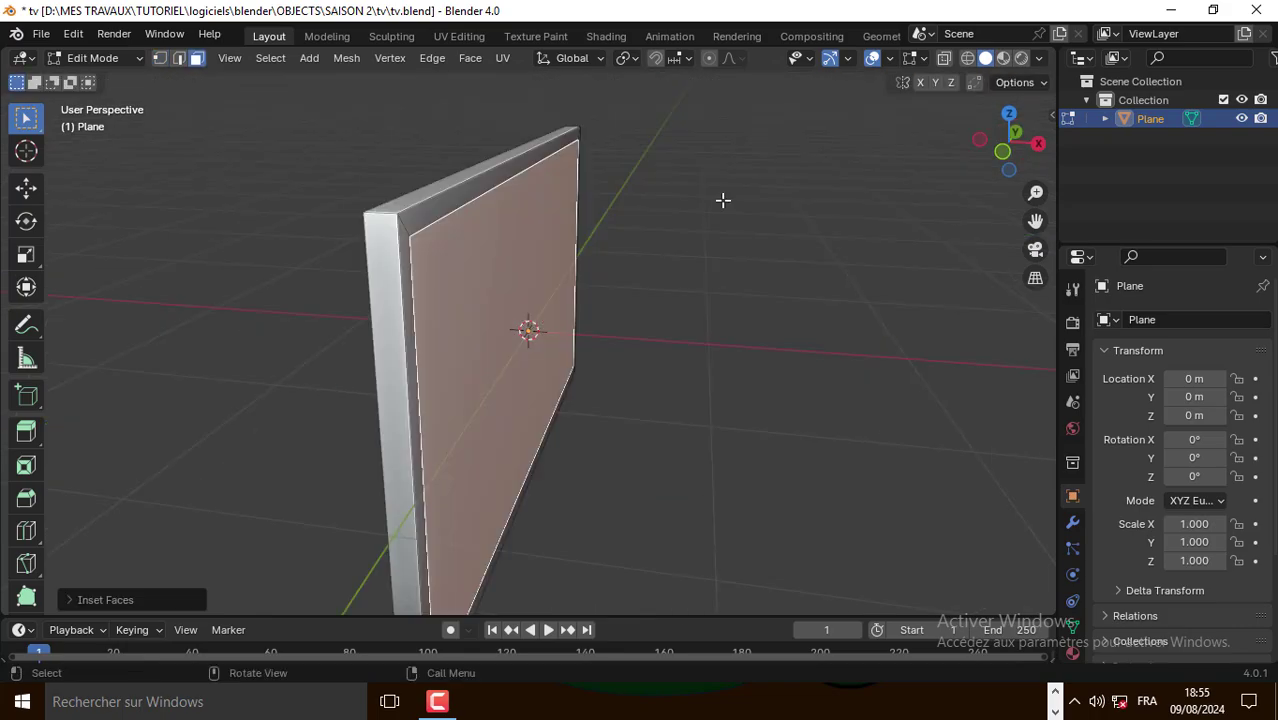
{"action": "key", "text": "e"}
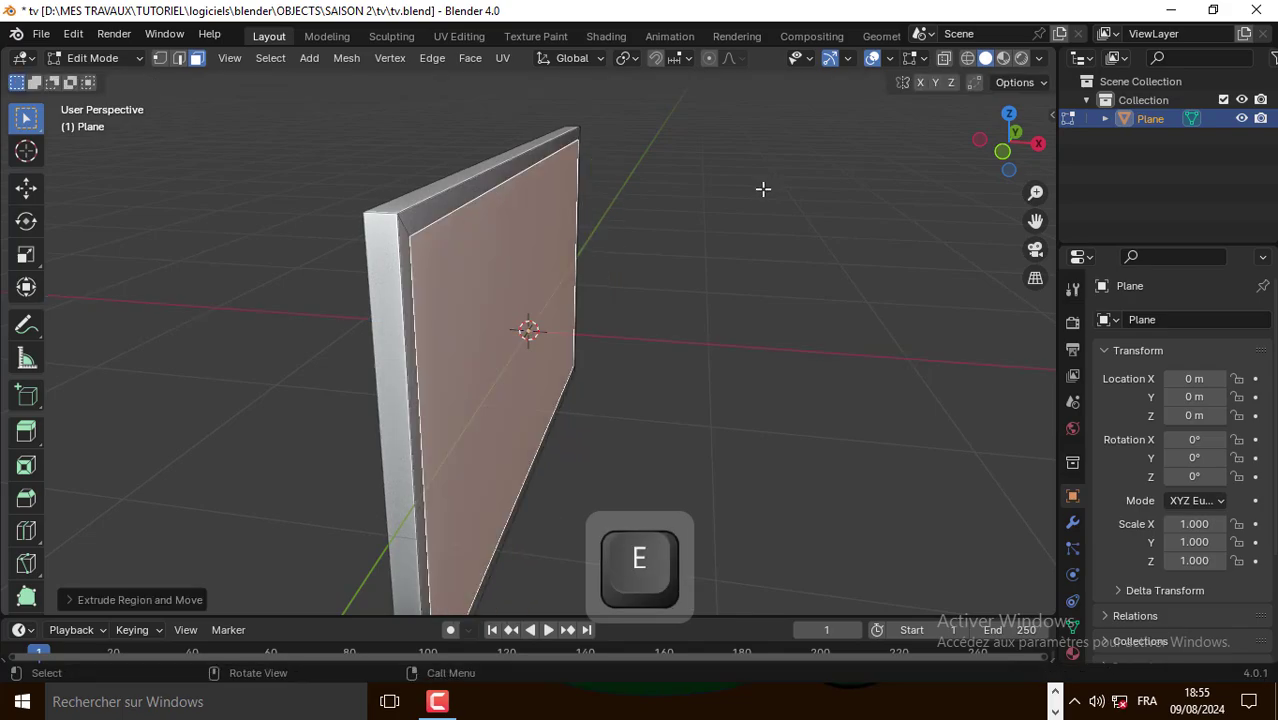
{"action": "key", "text": "alt"}
{"action": "key", "text": "s"}
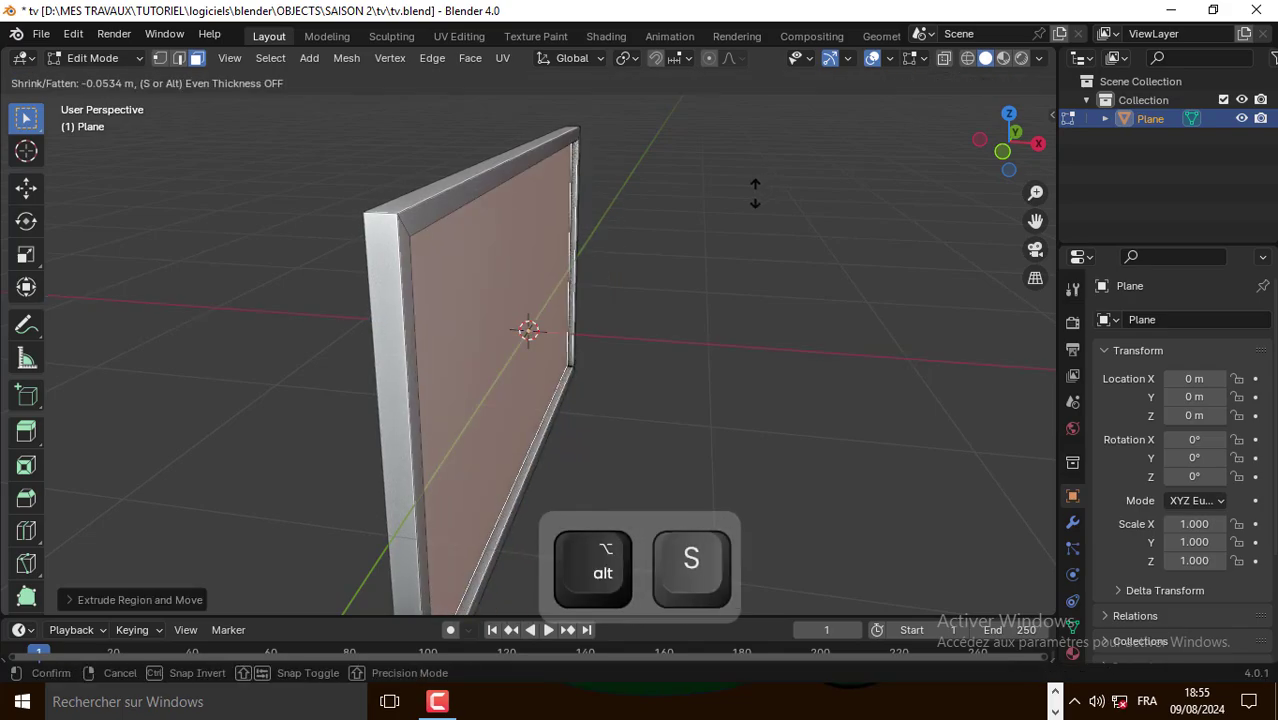
{"action": "left_click", "coordinate": [751, 199]}
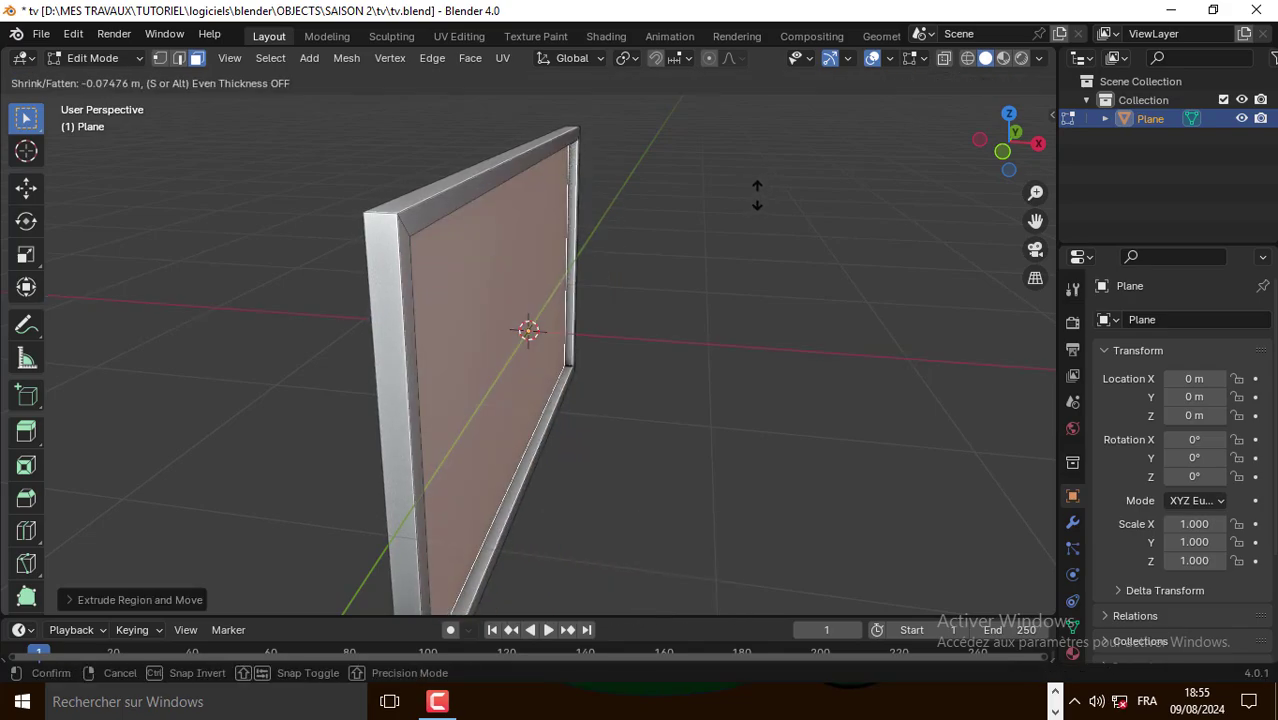
Bevel the slab's outer edges into rounded corners
{"action": "key", "text": "2"}
{"action": "middle_click_drag", "start_coordinate": [751, 199], "coordinate": [265, 499]}
{"action": "scroll", "coordinate": [540, 395], "scroll_direction": "down", "scroll_amount": 5}
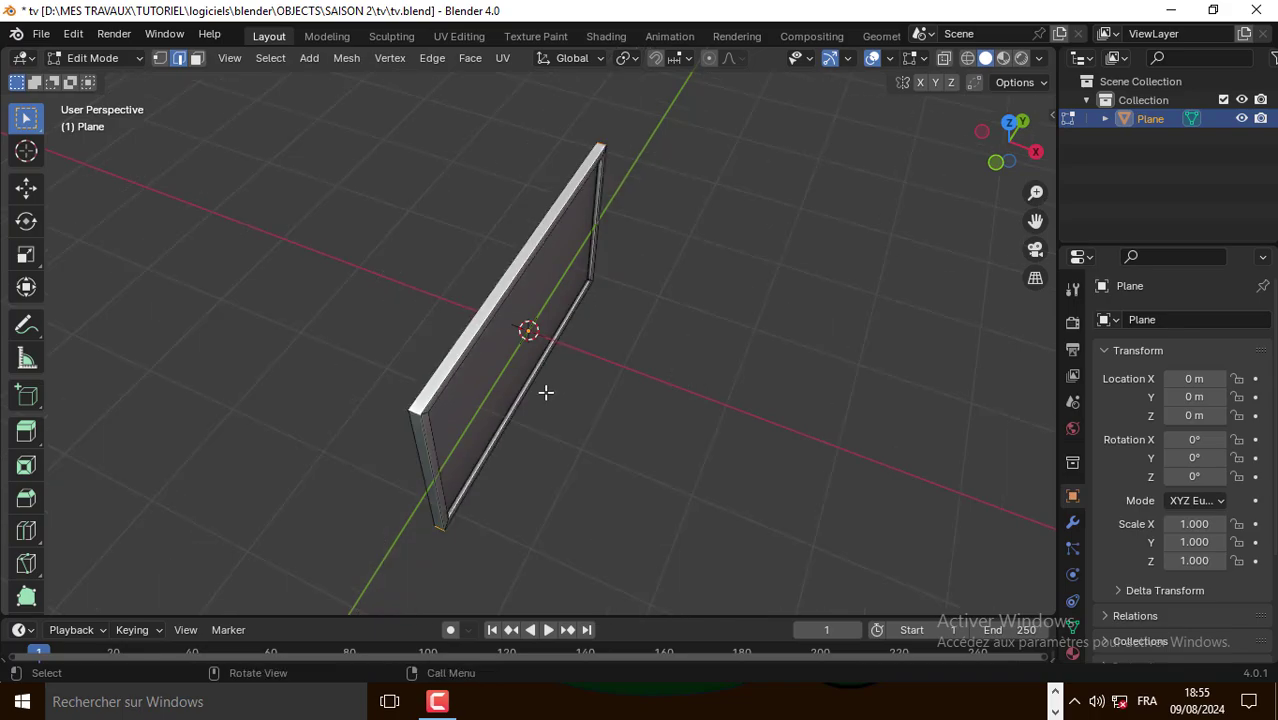
{"action": "middle_click_drag", "start_coordinate": [545, 391], "coordinate": [665, 362]}
{"action": "scroll", "coordinate": [765, 351], "scroll_direction": "up", "scroll_amount": 4}
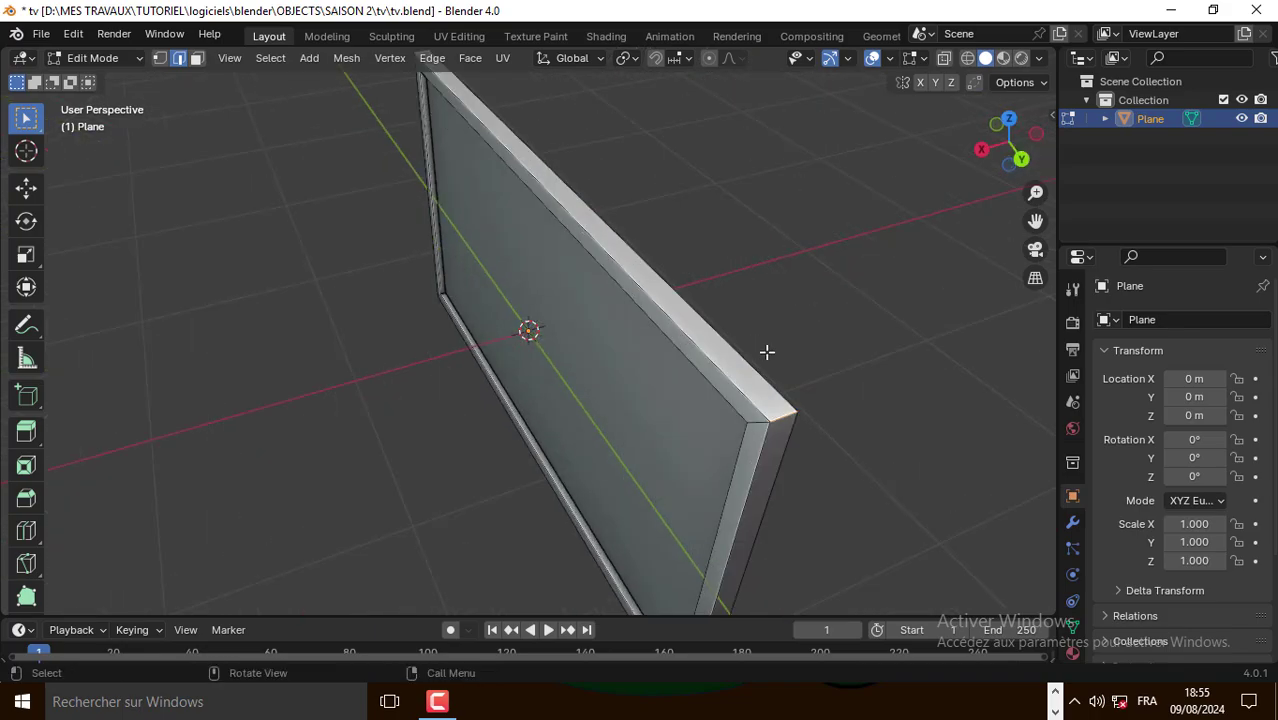
{"action": "scroll", "coordinate": [750, 359], "scroll_direction": "down", "scroll_amount": 3}
{"action": "key", "text": "ctrl+b"}
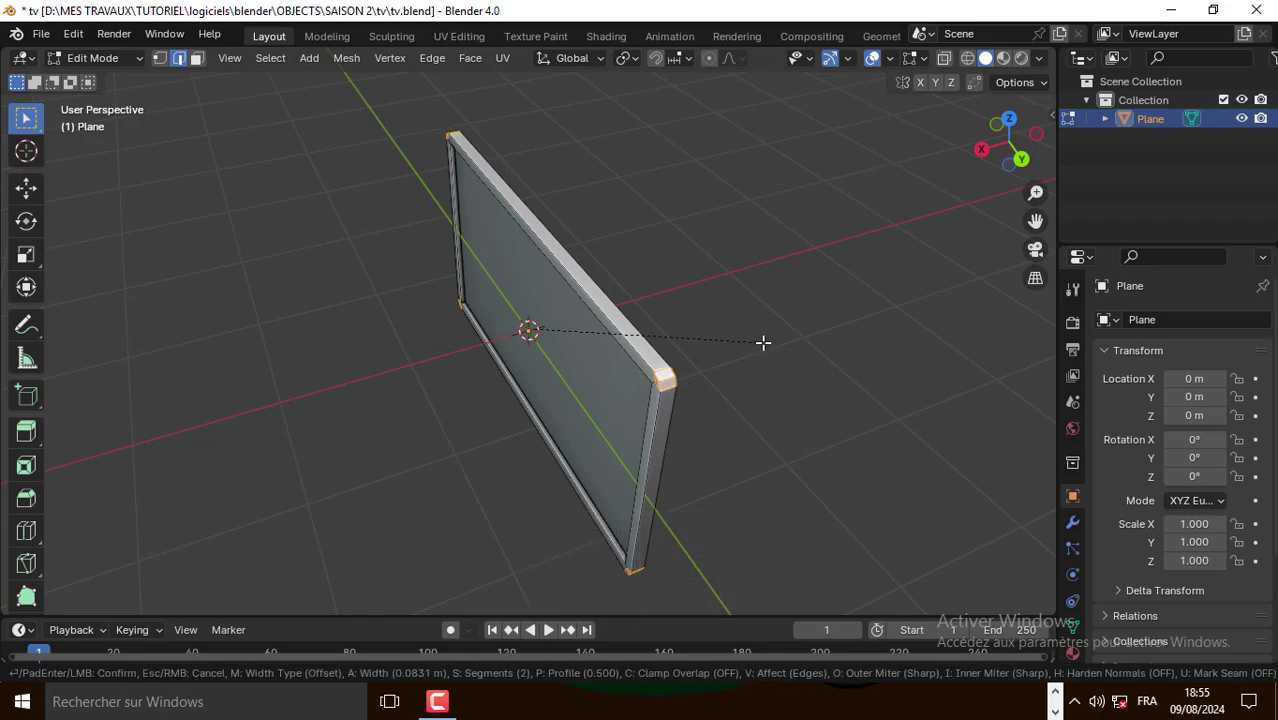
{"action": "scroll", "coordinate": [763, 343], "scroll_direction": "up", "scroll_amount": 1}
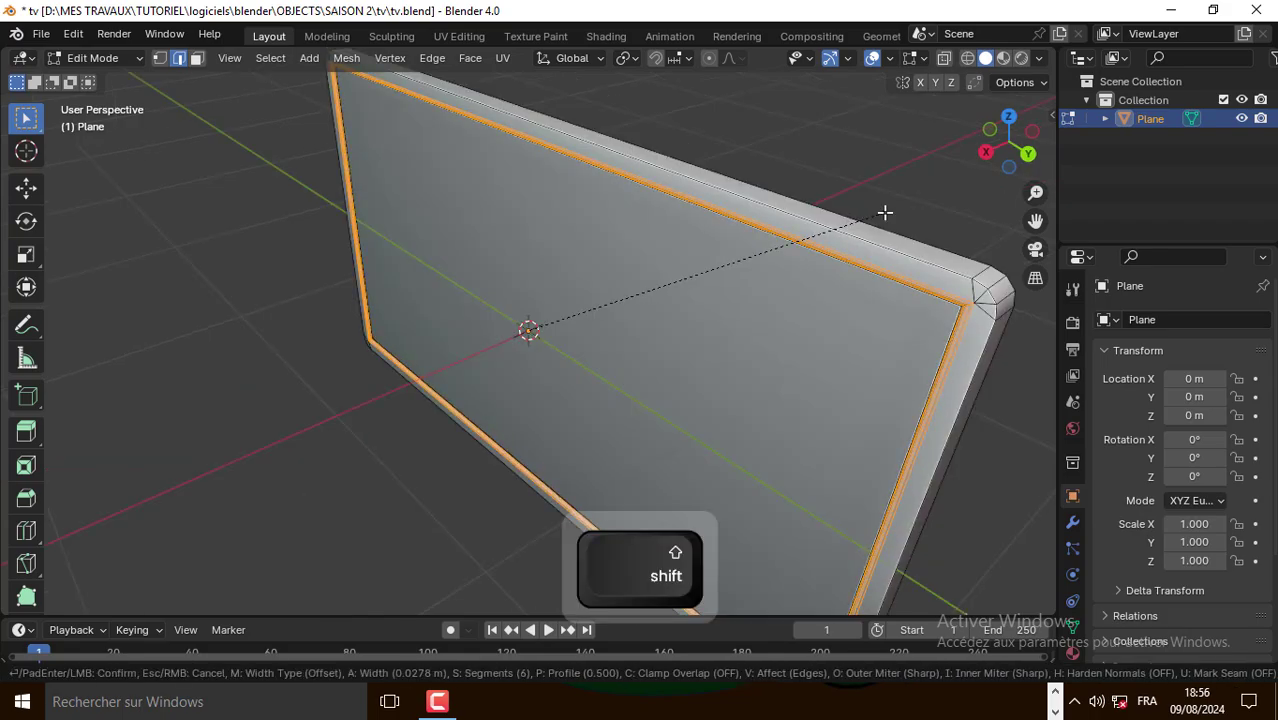
{"action": "left_click", "coordinate": [884, 213]}
{"action": "middle_click_drag", "start_coordinate": [884, 213], "coordinate": [505, 305]}
Snap the 3D cursor to the selected screen face and save tv.blend
{"action": "key", "text": "3"}
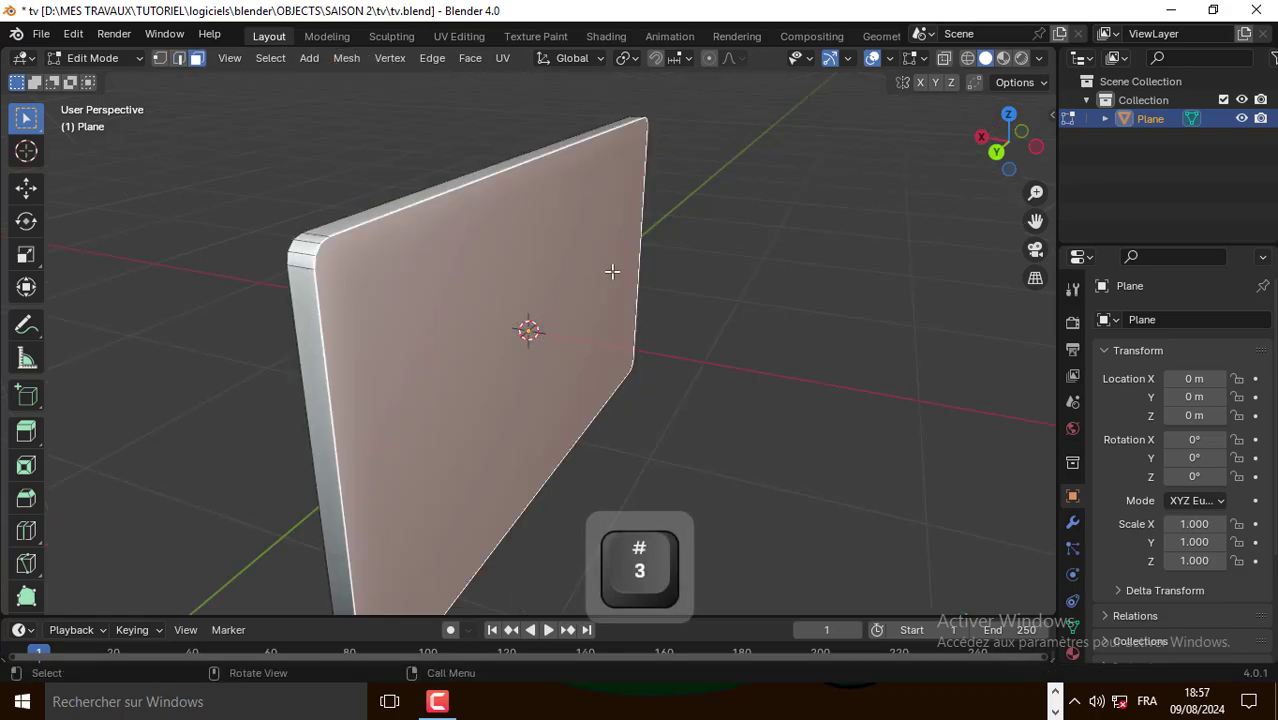
{"action": "key", "text": "shift+s"}
{"action": "left_click", "coordinate": [598, 377]}
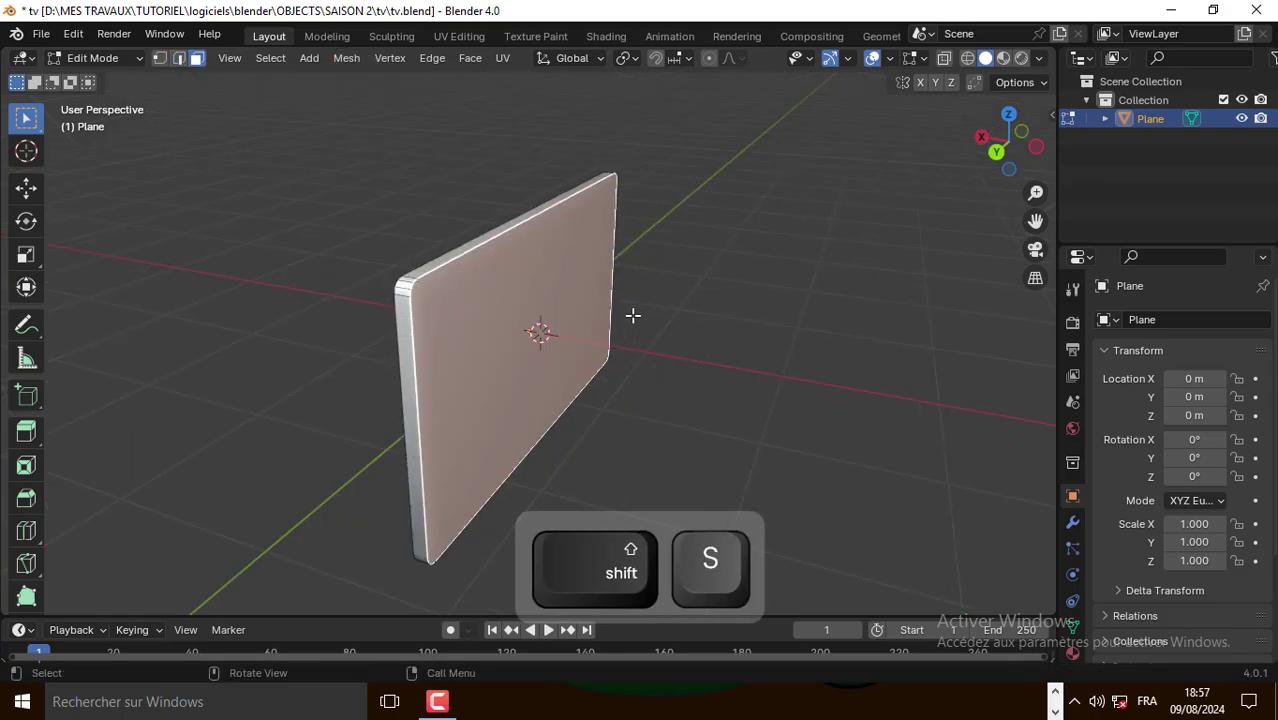
{"action": "key", "text": "Tab"}
{"action": "key", "text": "ctrl+s"}
{"action": "key", "text": "shift+a"}
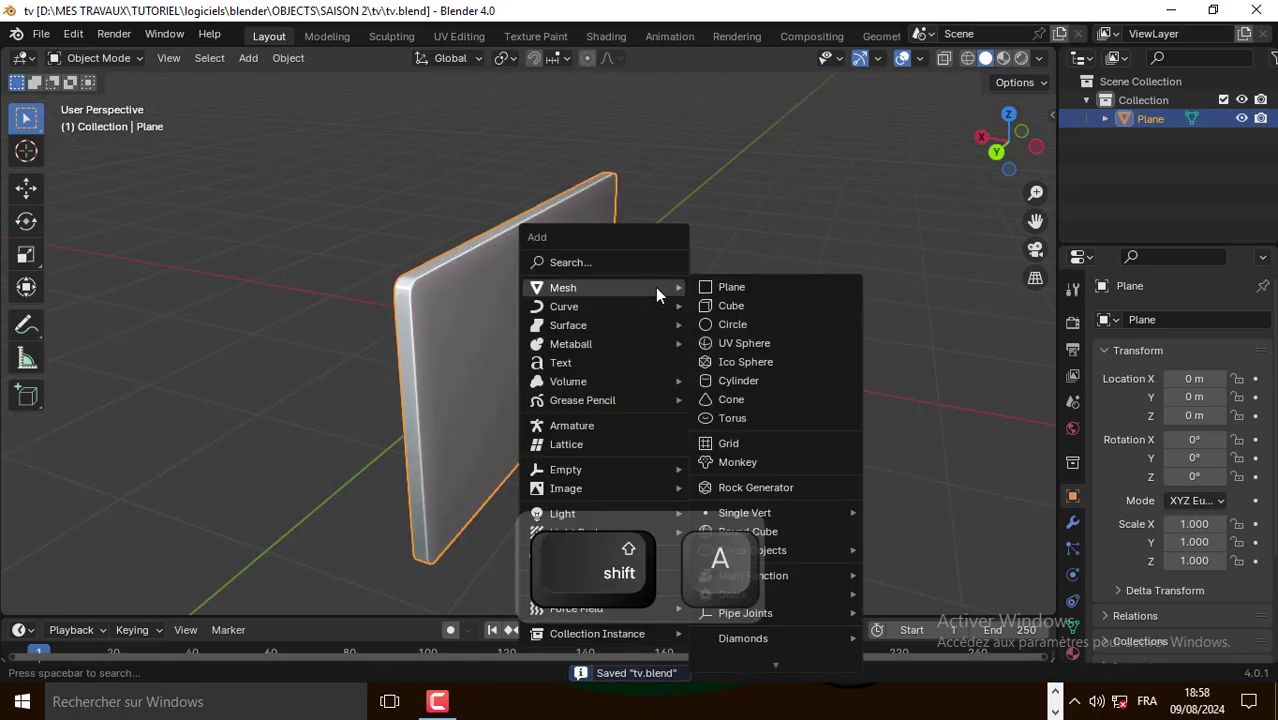
Add a small cube at the 3D cursor and shift its geometry along X
{"action": "left_click", "coordinate": [716, 303]}
{"action": "key", "text": "s"}
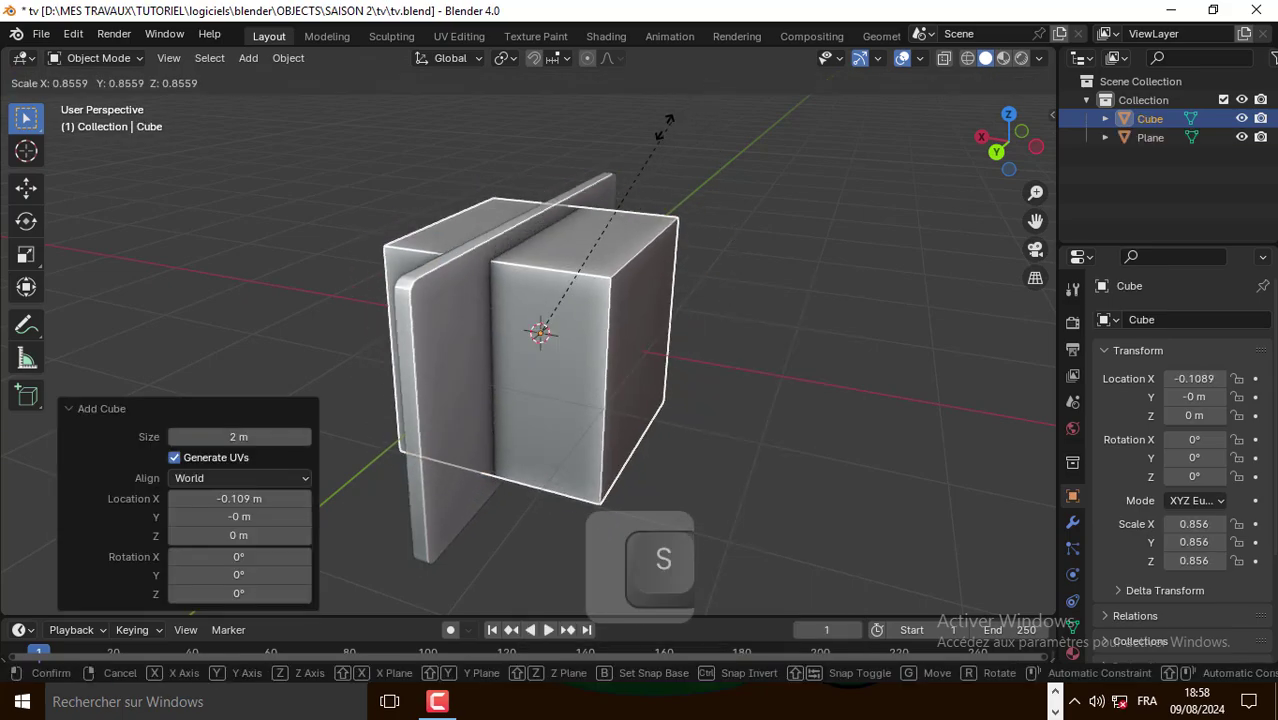
{"action": "left_click", "coordinate": [545, 325]}
{"action": "key", "text": "Tab"}
{"action": "middle_click_drag", "start_coordinate": [545, 325], "coordinate": [549, 327]}
{"action": "key", "text": "g"}
{"action": "key", "text": "x"}
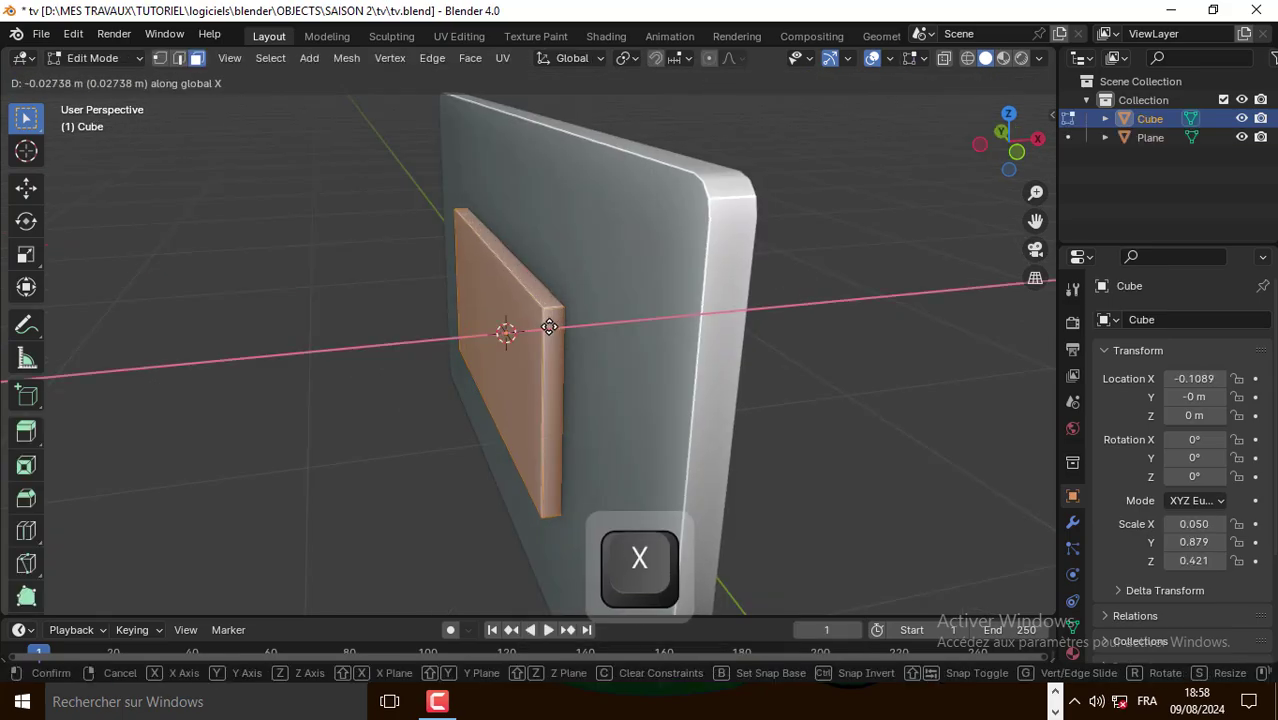
{"action": "left_click", "coordinate": [550, 324]}
{"action": "key", "text": "Tab"}
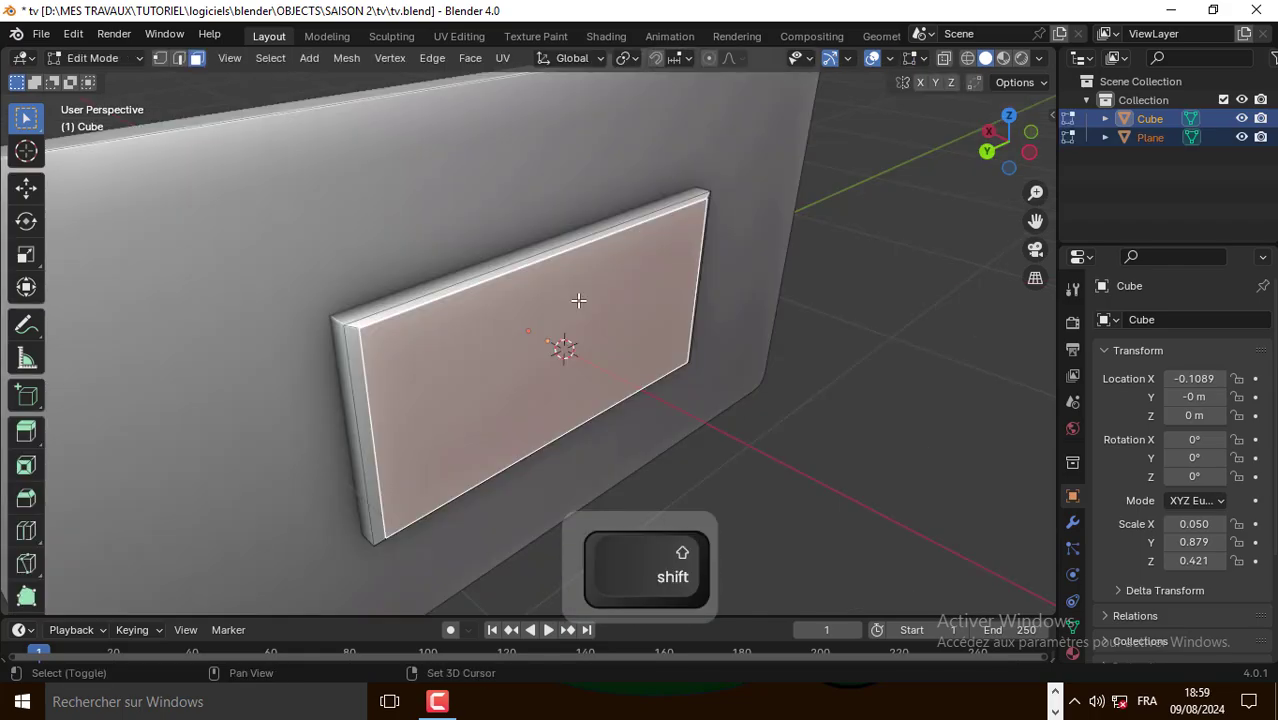
Add a cylinder and shrink it into a small button in the left view
{"action": "key", "text": "shift+a"}
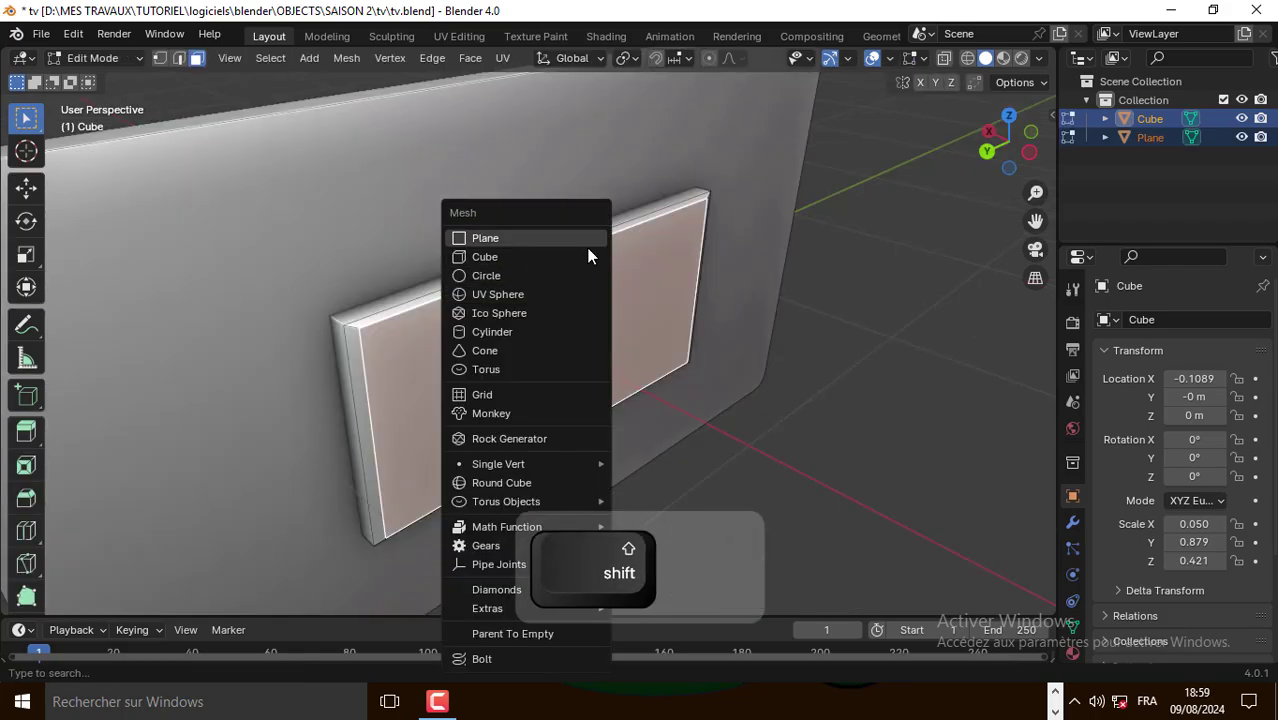
{"action": "left_click", "coordinate": [513, 332]}
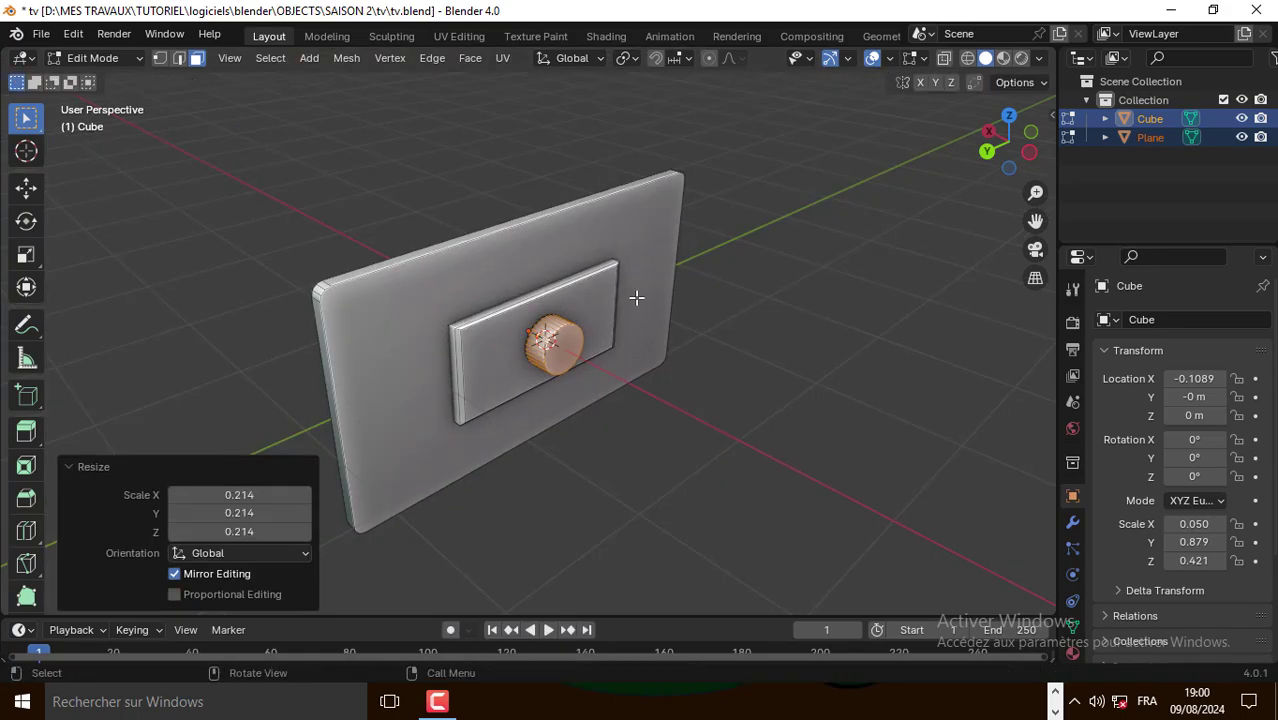
{"action": "key", "text": "ctrl+KP_3"}
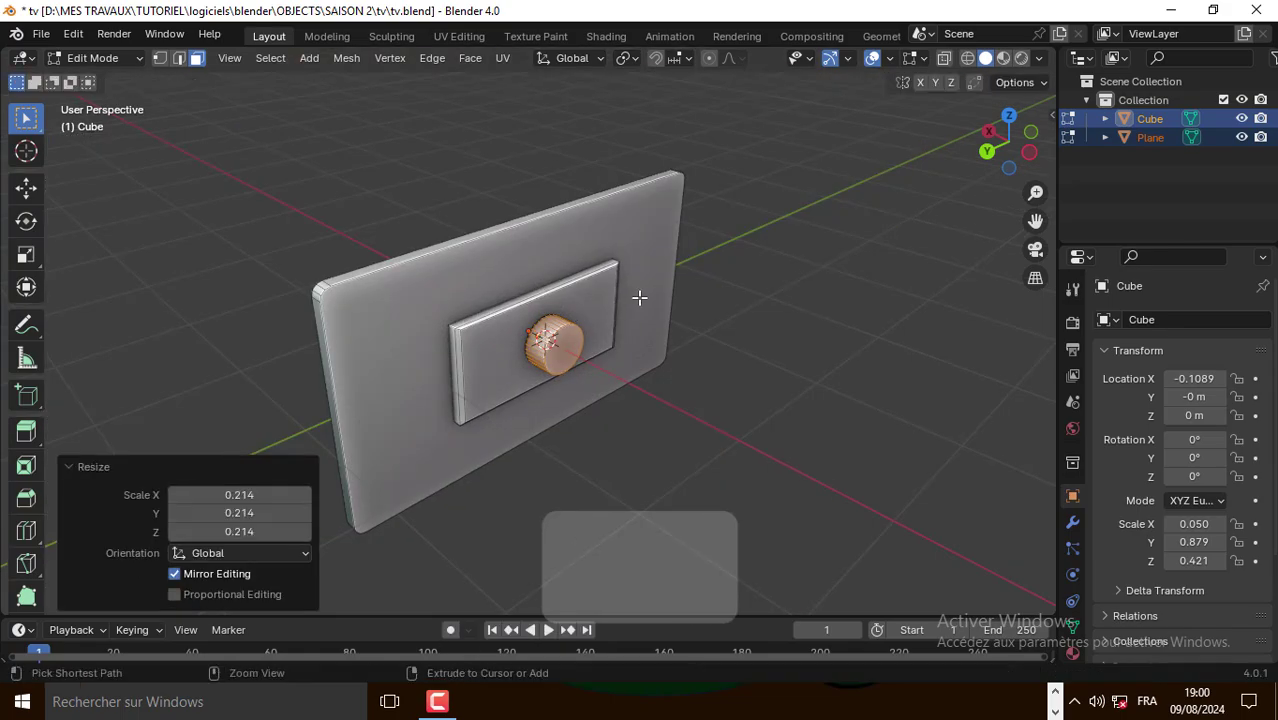
{"action": "scroll", "coordinate": [640, 324], "scroll_direction": "up", "scroll_amount": 5}
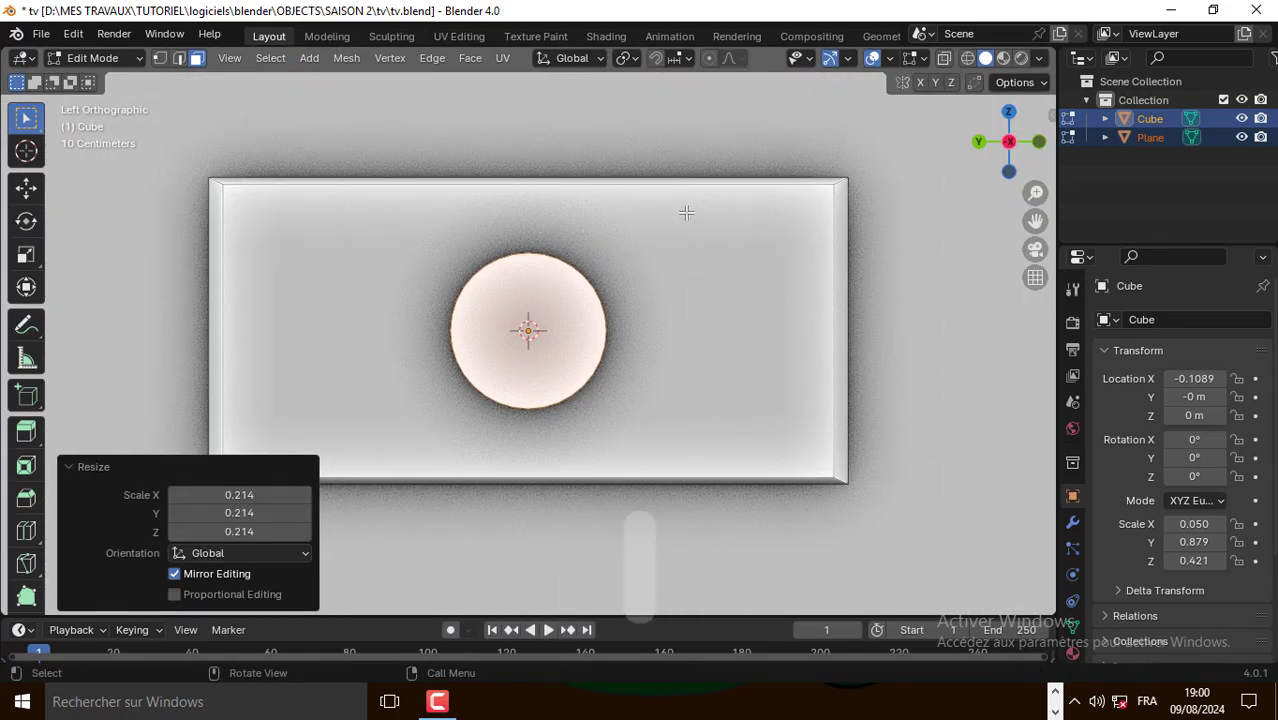
{"action": "key", "text": "s"}
{"action": "middle_click_drag", "start_coordinate": [590, 268], "coordinate": [344, 226]}
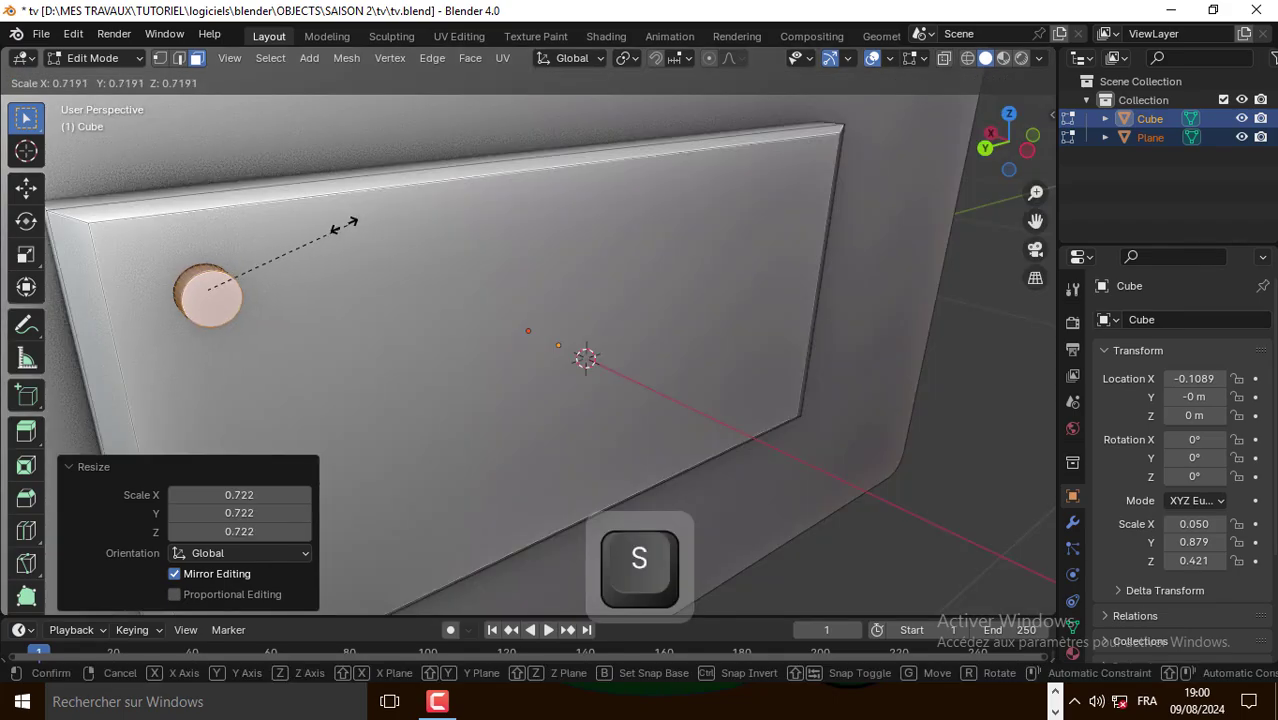
{"action": "left_click", "coordinate": [571, 163]}
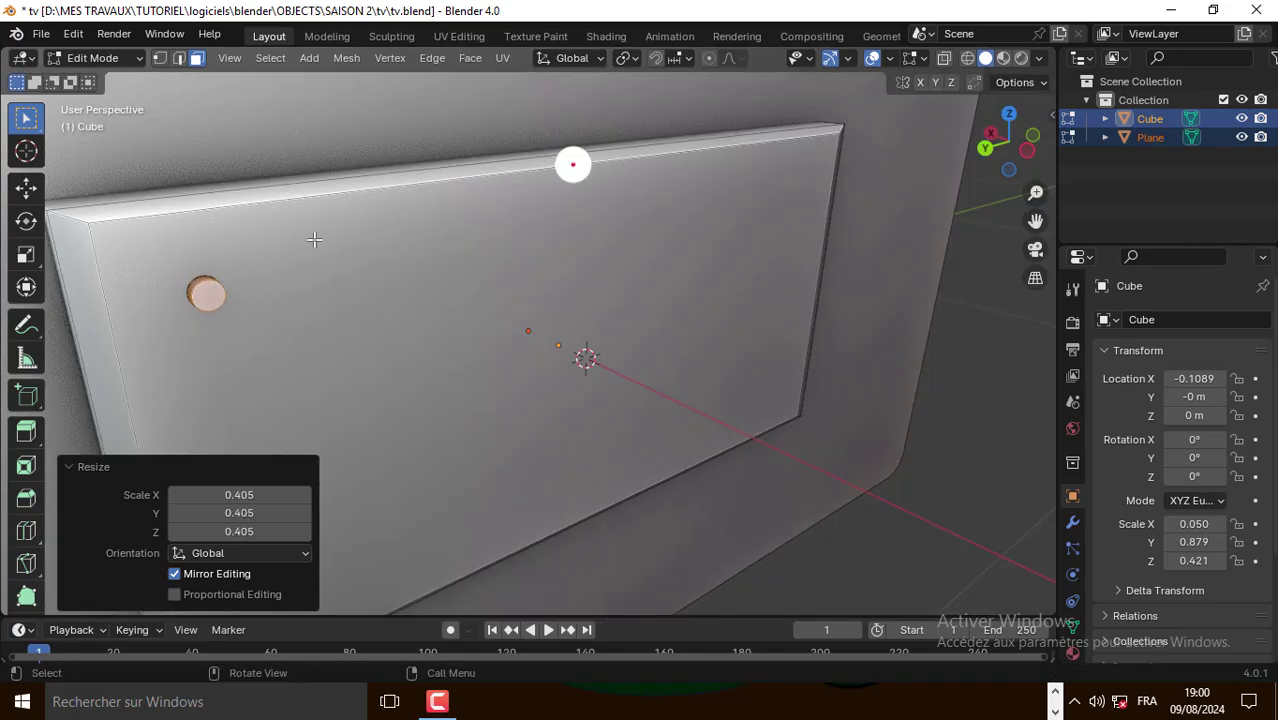
{"action": "key", "text": "s"}
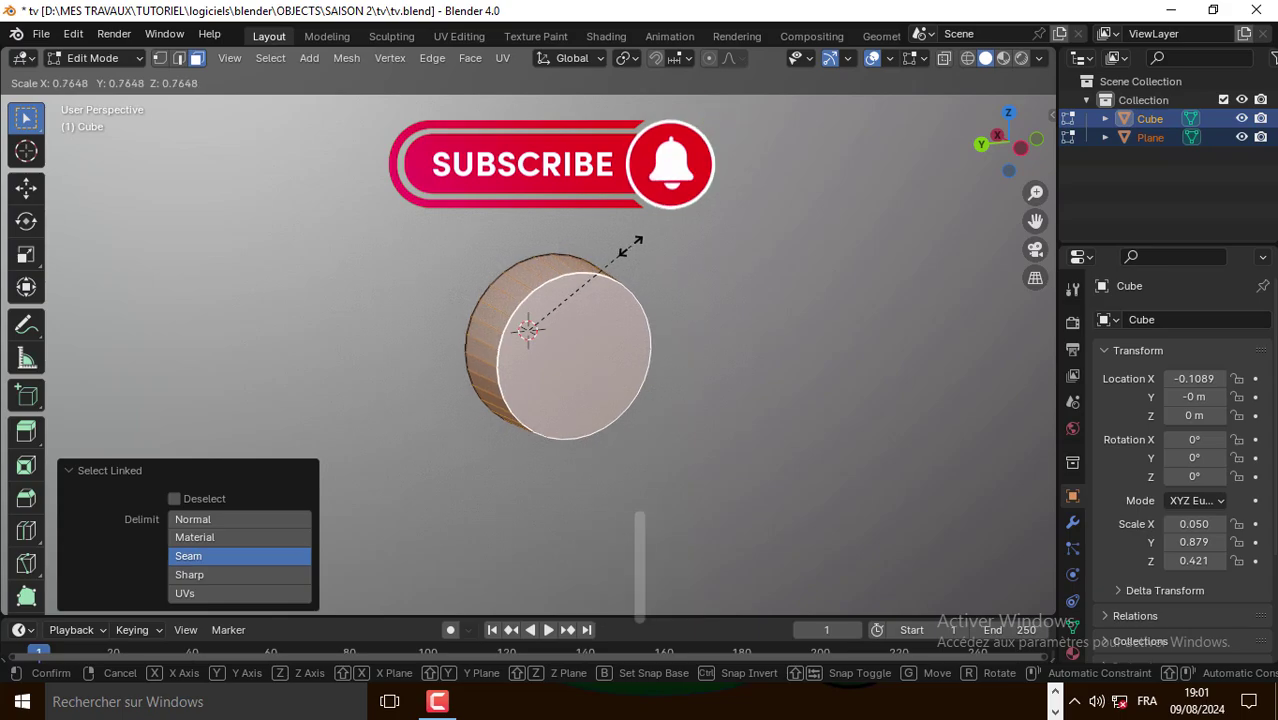
{"action": "left_click", "coordinate": [630, 245]}
Delete the cylinder's front face and extrude the open ring, undoing the last thickening
{"action": "left_click", "coordinate": [600, 334]}
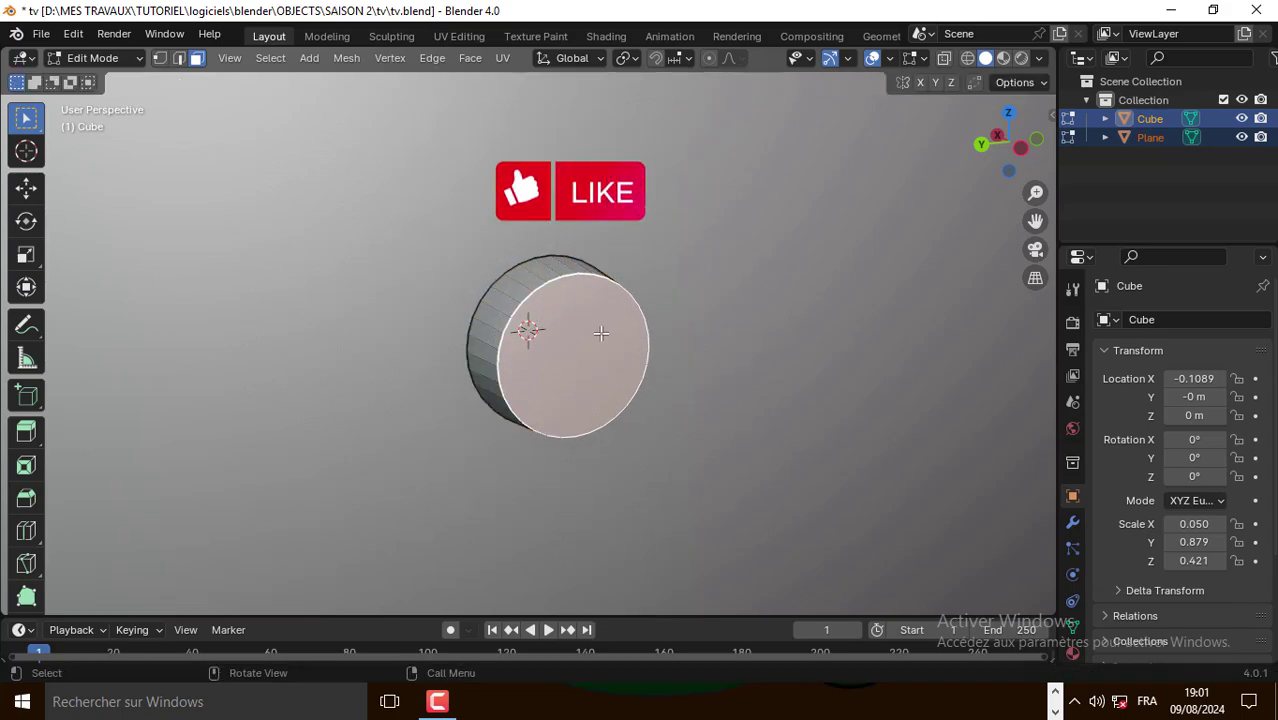
{"action": "key", "text": "x"}
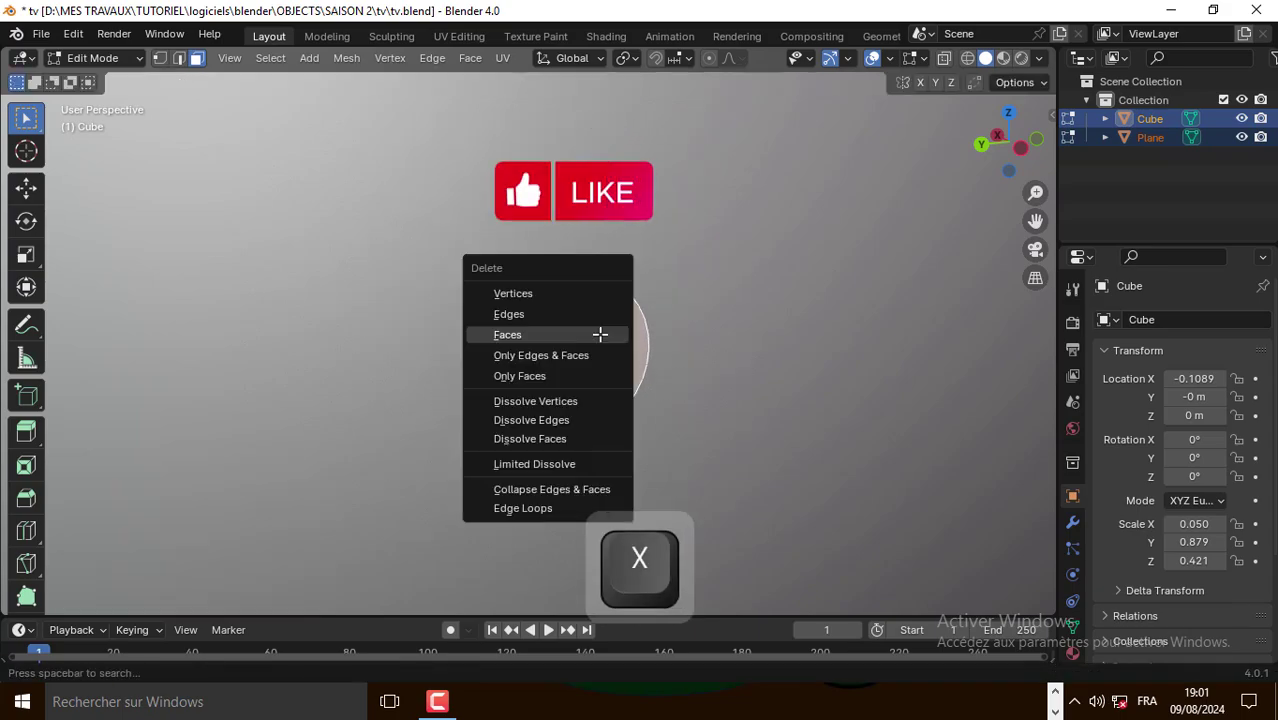
{"action": "left_click", "coordinate": [600, 334]}
{"action": "key", "text": "ctrl+l"}
{"action": "key", "text": "e"}
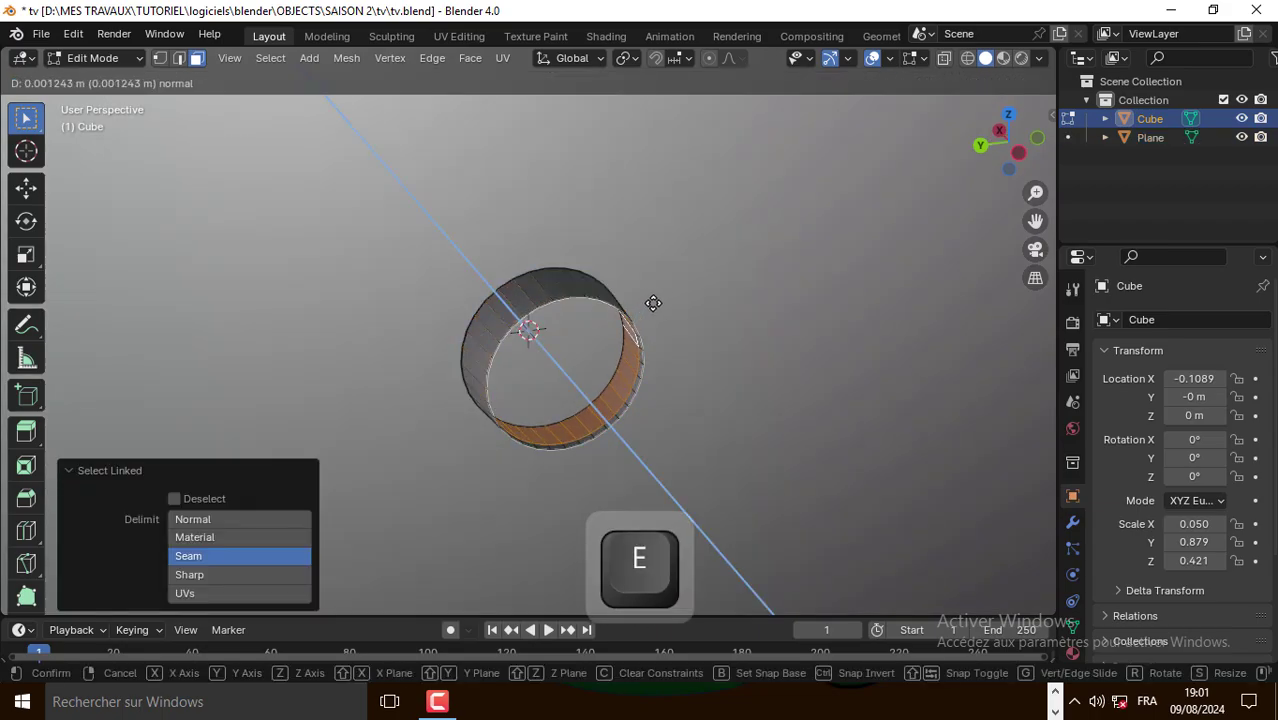
{"action": "right_click", "coordinate": [653, 303]}
{"action": "key", "text": "alt+s"}
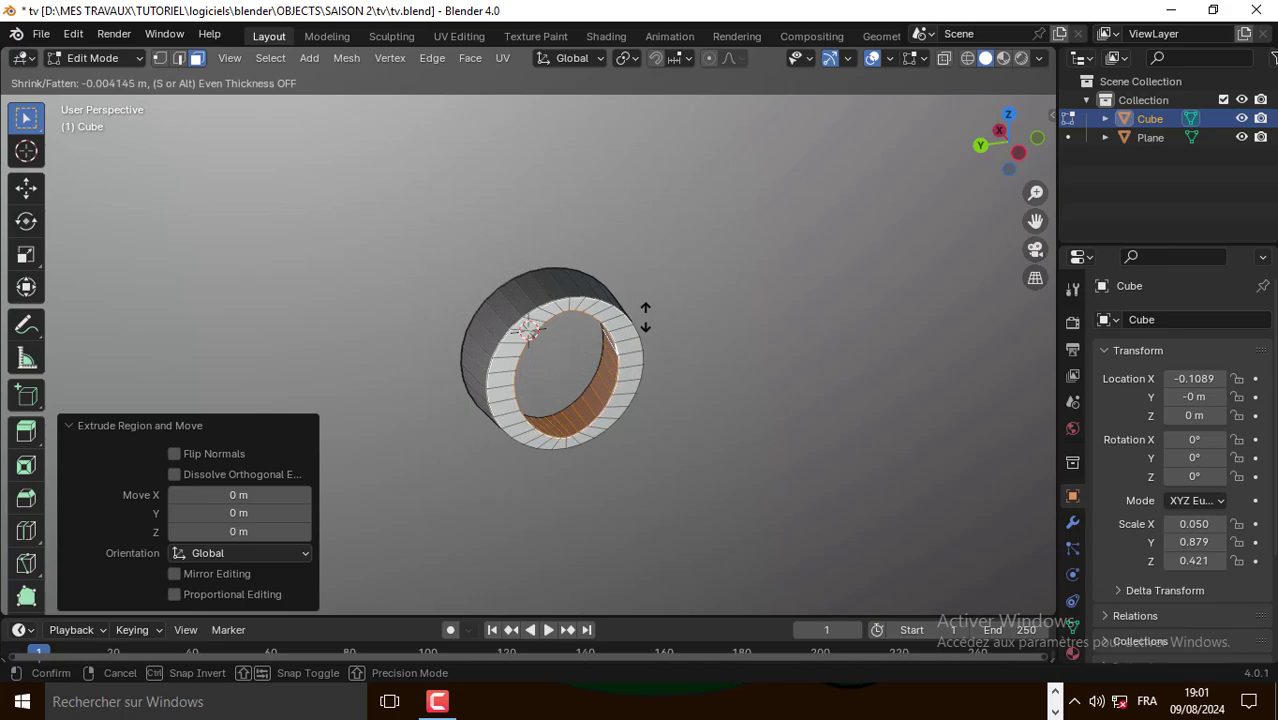
{"action": "right_click", "coordinate": [645, 316]}
{"action": "key", "text": "ctrl+z"}
{"action": "key", "text": "ctrl+KP_3"}
{"action": "key", "text": "period"}
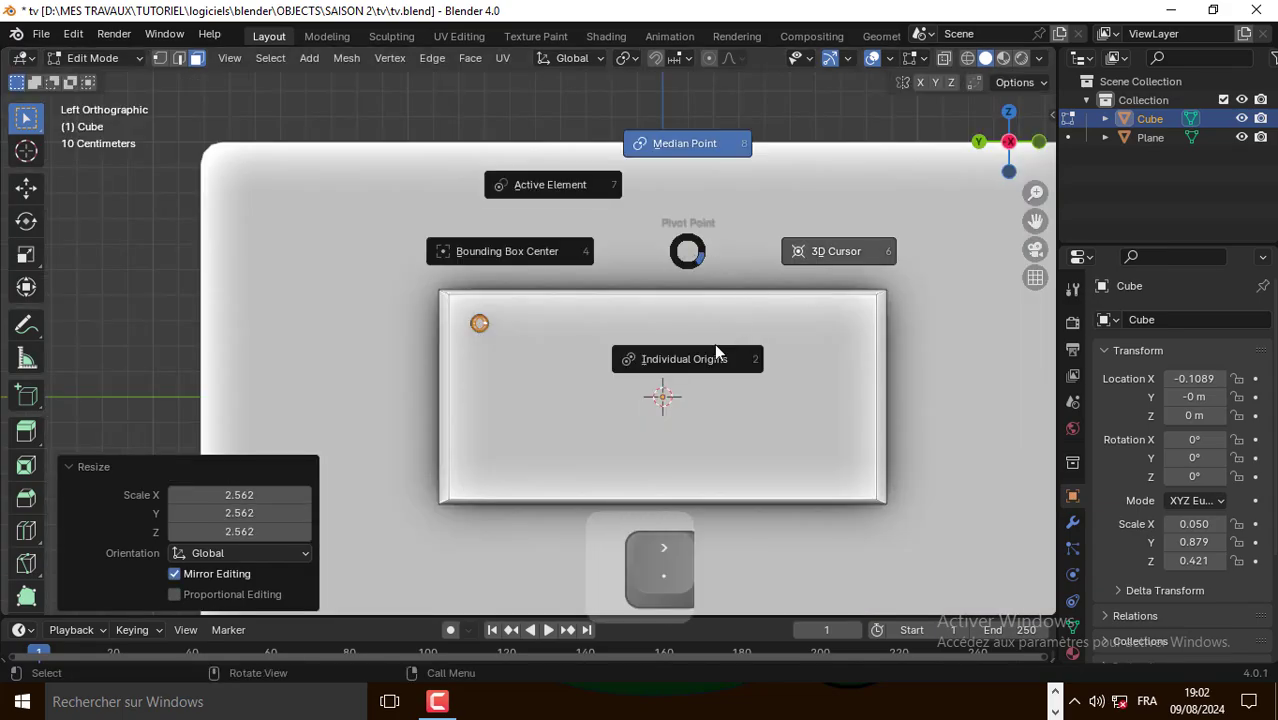
With the pivot at the 3D cursor, mirror a copy of the screw to the right corner (Y scale -1)
{"action": "left_click", "coordinate": [817, 255]}
{"action": "key", "text": "shift+d"}
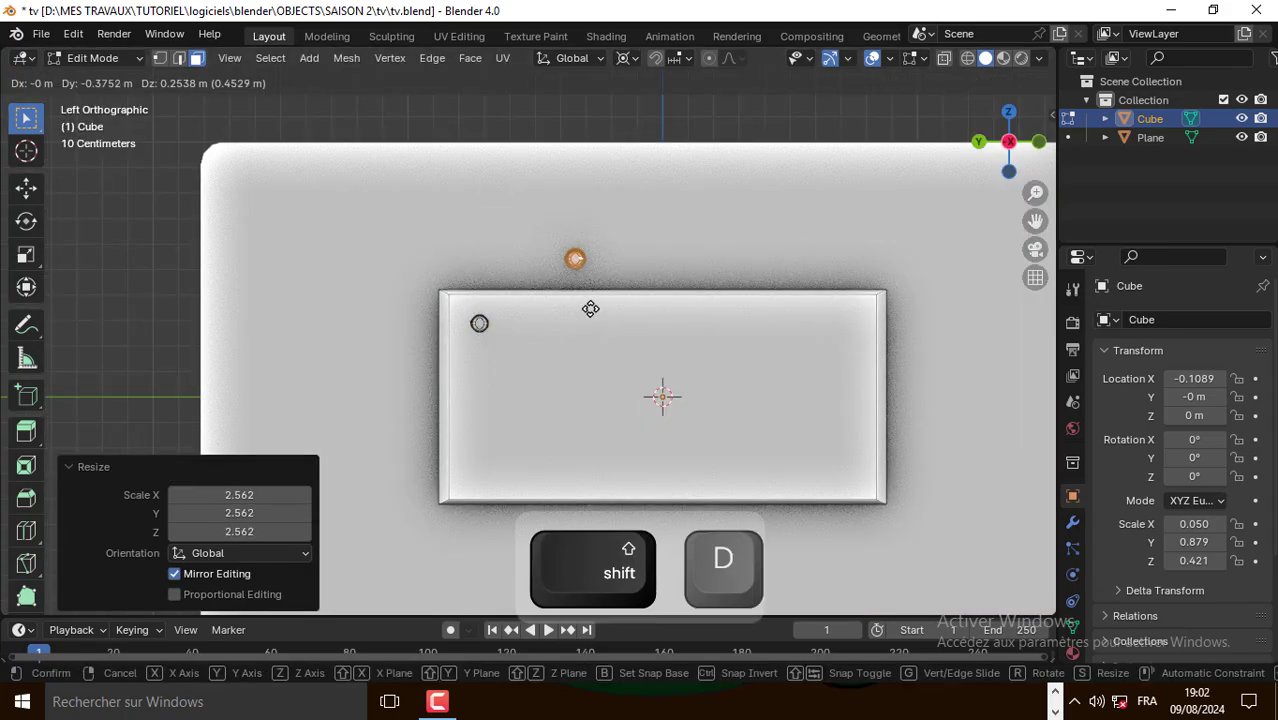
{"action": "right_click", "coordinate": [590, 305]}
{"action": "key", "text": "s"}
{"action": "key", "text": "y"}
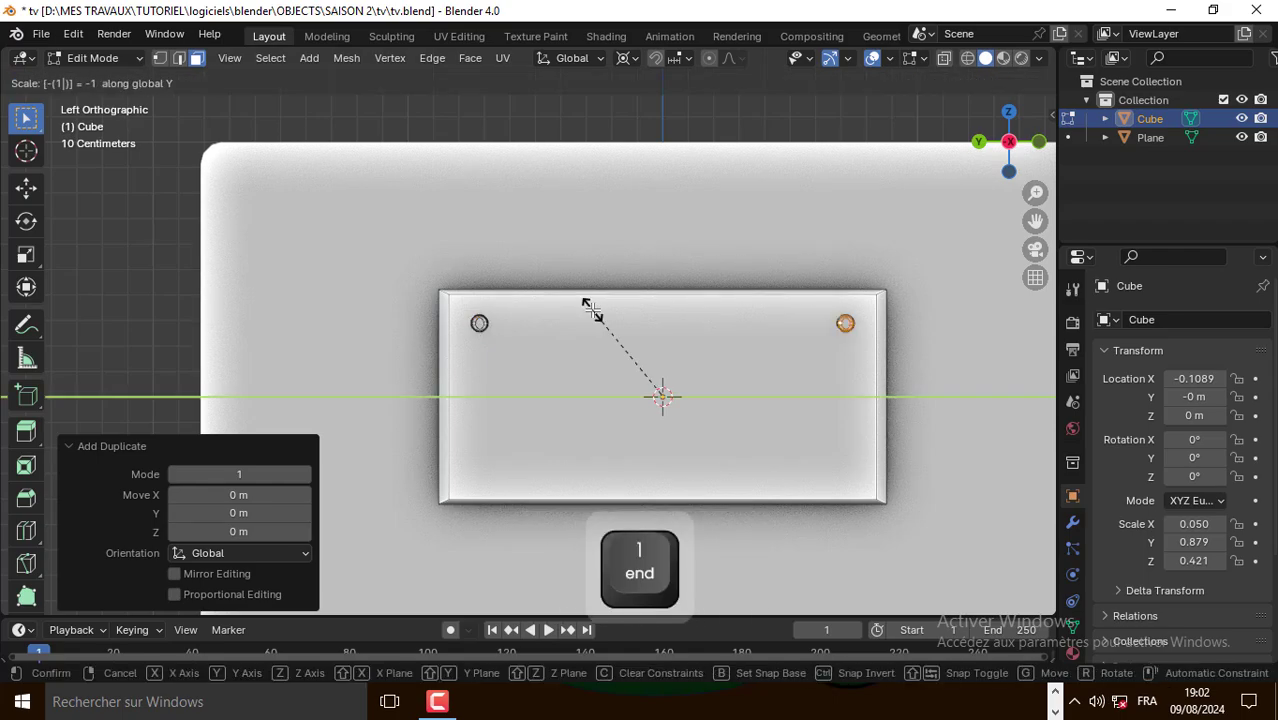
{"action": "key", "text": "Return"}
Mirror copies of both top screws to the bottom corners with Z scale -1
{"action": "key", "text": "shift+d"}
{"action": "right_click", "coordinate": [671, 246]}
{"action": "key", "text": "s"}
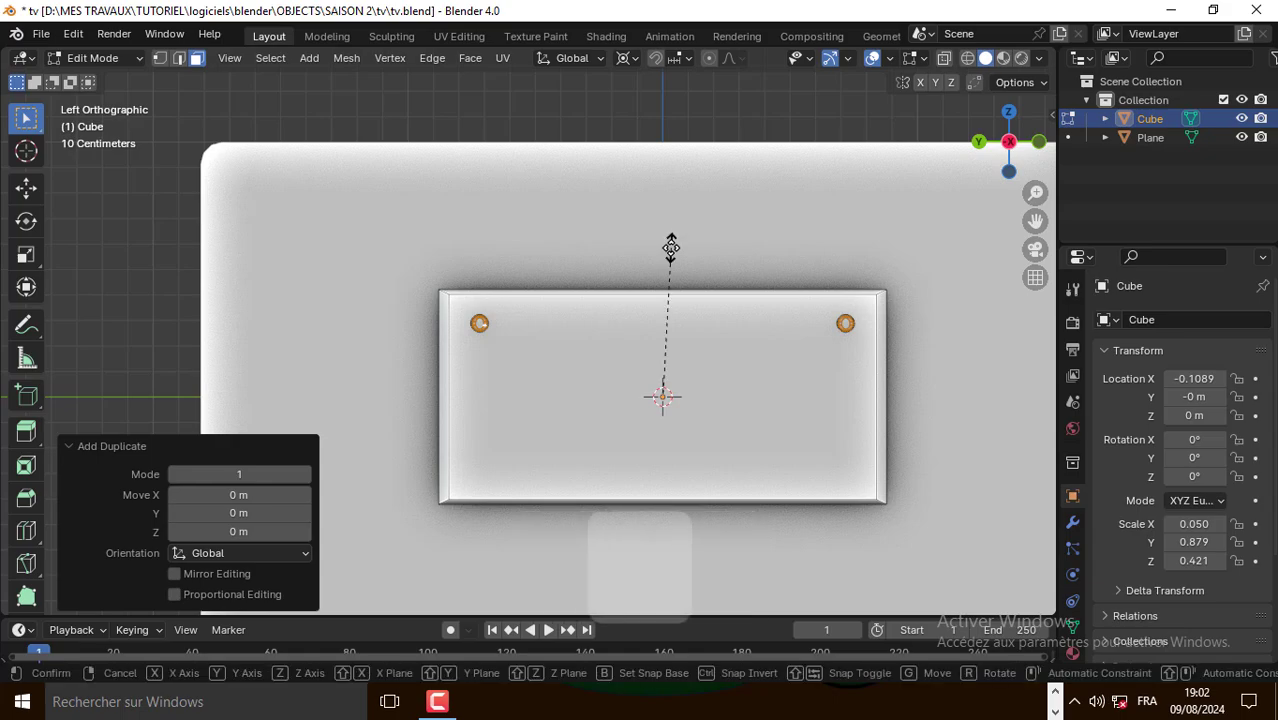
{"action": "key", "text": "z"}
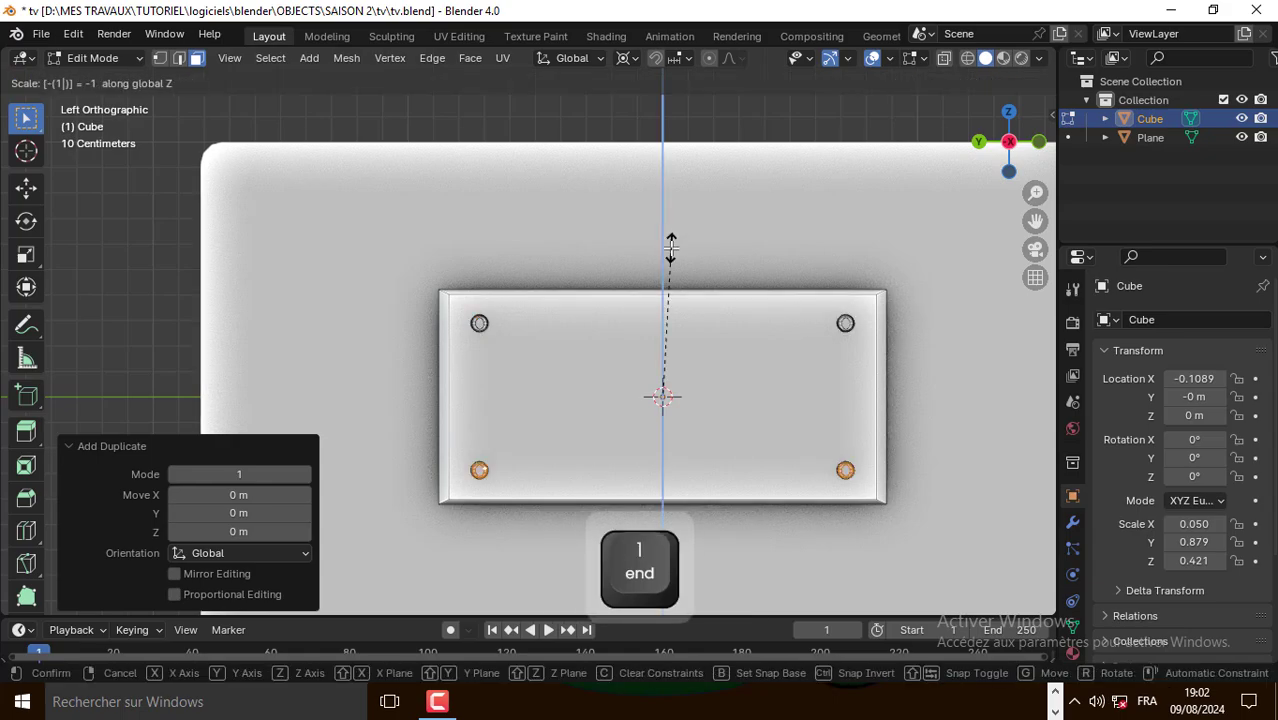
{"action": "key", "text": "Return"}
{"action": "middle_click_drag", "start_coordinate": [671, 246], "coordinate": [870, 214]}
{"action": "key", "text": "i"}
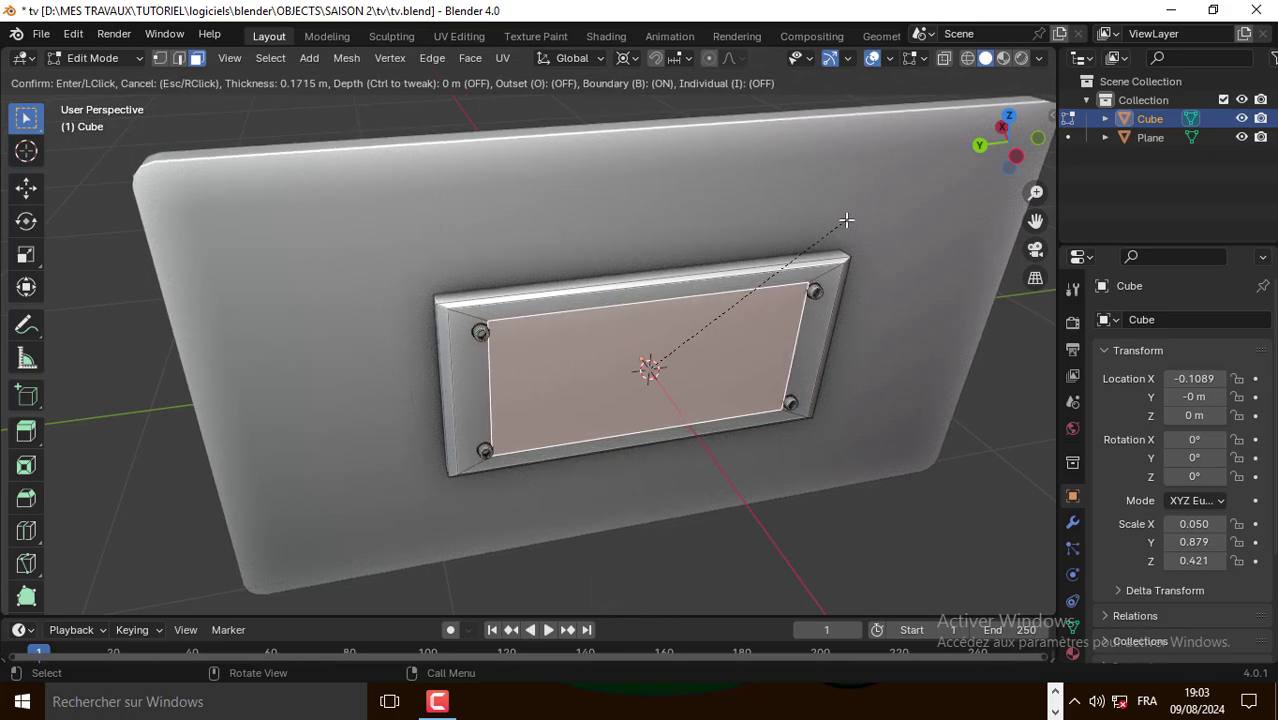
Inset the rear panel's centre face twice to form a thin inner border
{"action": "left_click", "coordinate": [847, 218]}
{"action": "scroll", "coordinate": [847, 218], "scroll_direction": "up", "scroll_amount": 3}
{"action": "key", "text": "i"}
{"action": "left_click", "coordinate": [894, 204]}
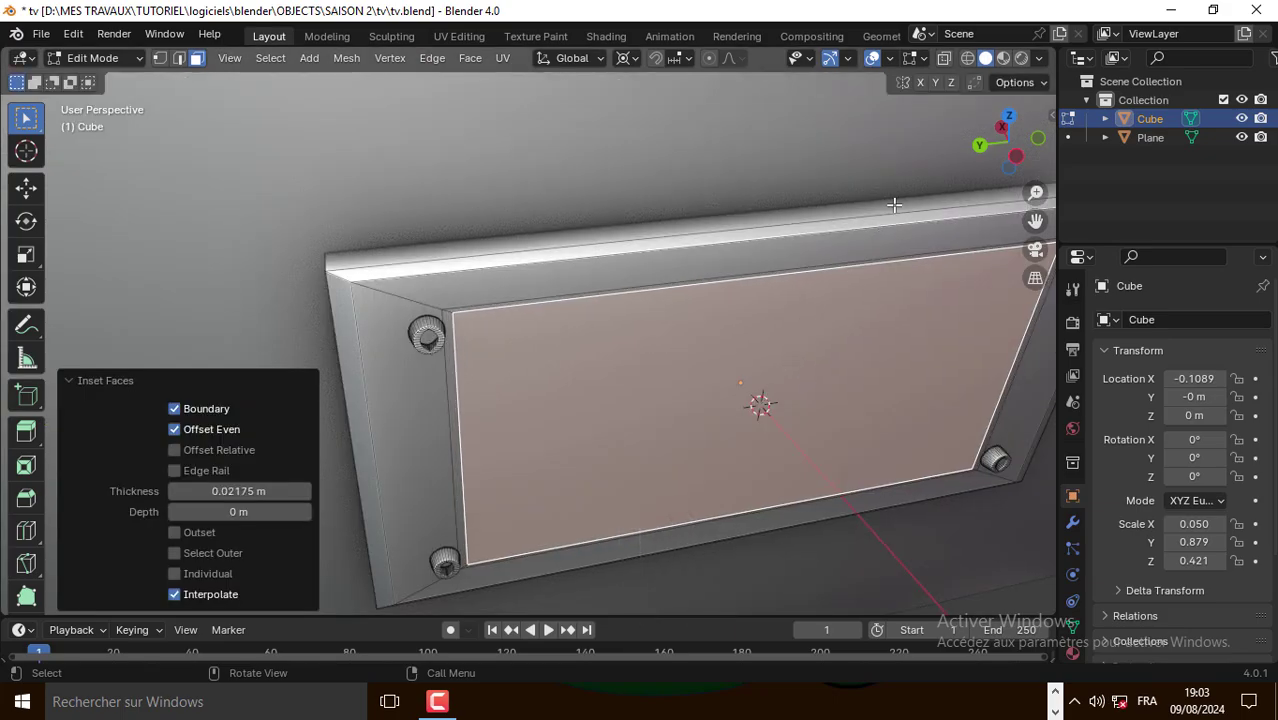
{"action": "scroll", "coordinate": [877, 292], "scroll_direction": "down", "scroll_amount": 5}
{"action": "scroll", "coordinate": [800, 321], "scroll_direction": "down", "scroll_amount": 3}
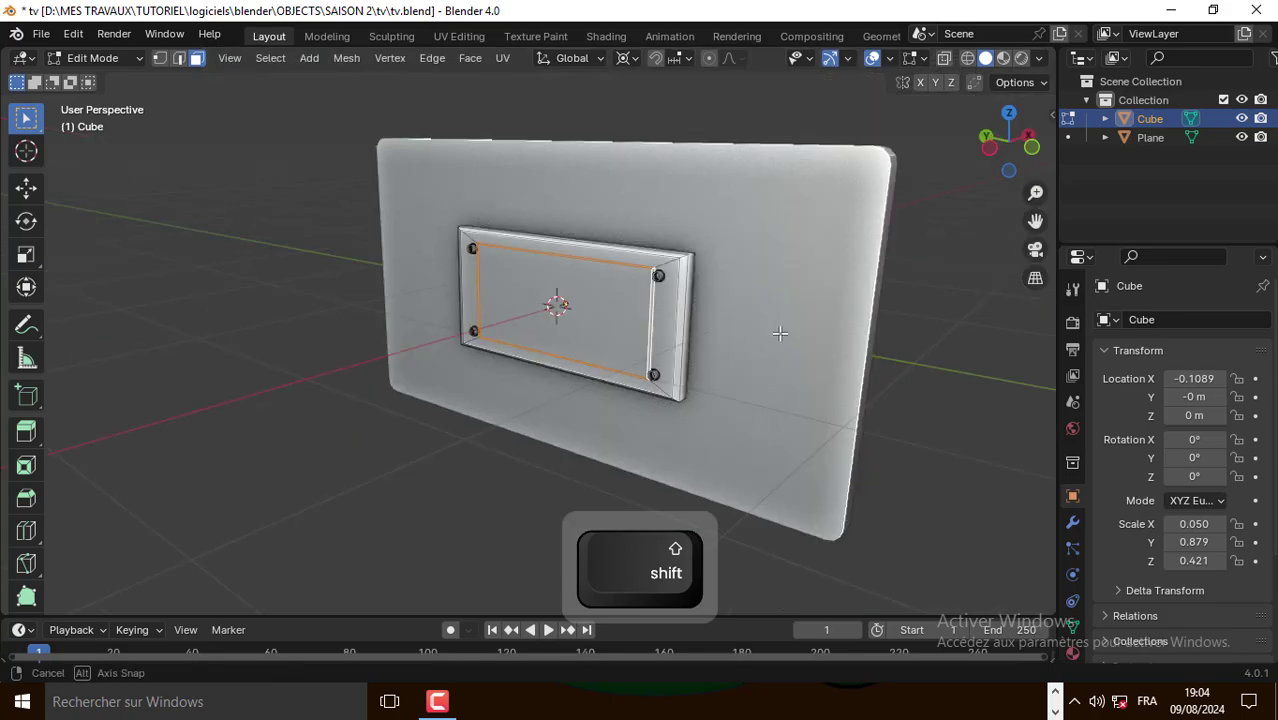
{"action": "middle_click_drag", "start_coordinate": [800, 321], "coordinate": [702, 298]}
{"action": "scroll", "coordinate": [692, 302], "scroll_direction": "up", "scroll_amount": 3}
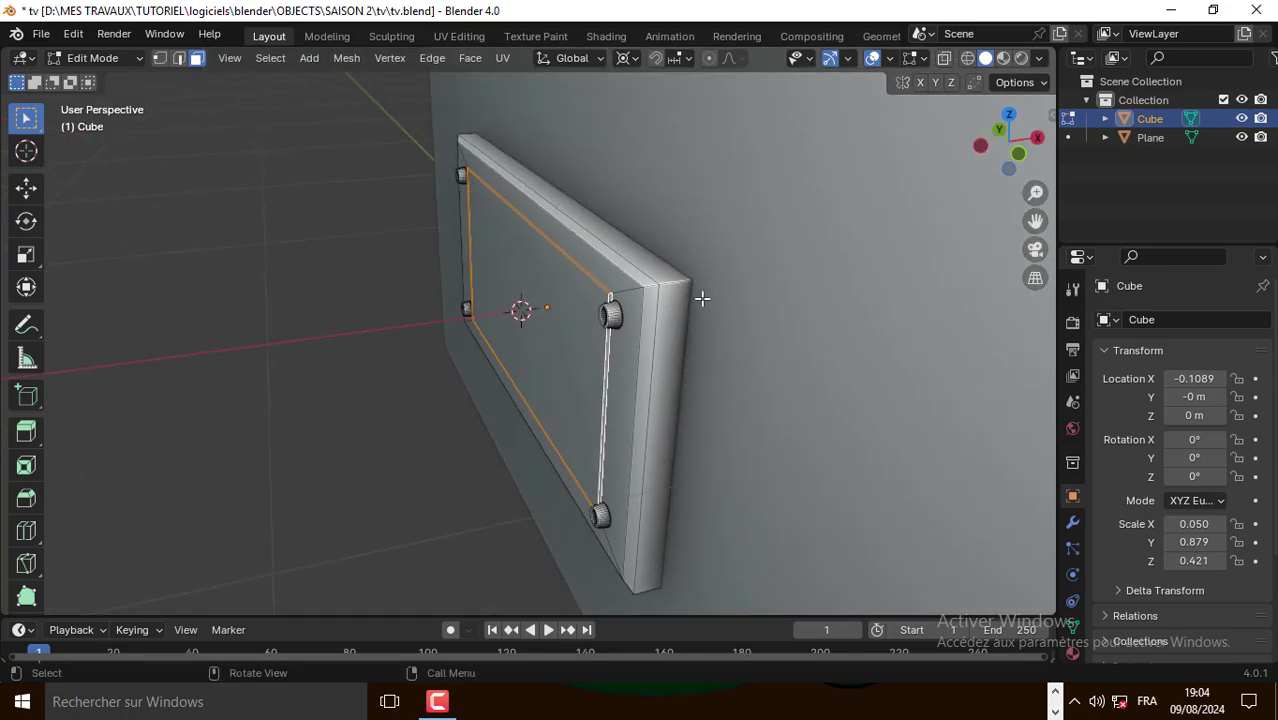
Extrude the inner face and push it slightly inward with Alt+S, back in object mode
{"action": "key", "text": "e"}
{"action": "right_click", "coordinate": [697, 295]}
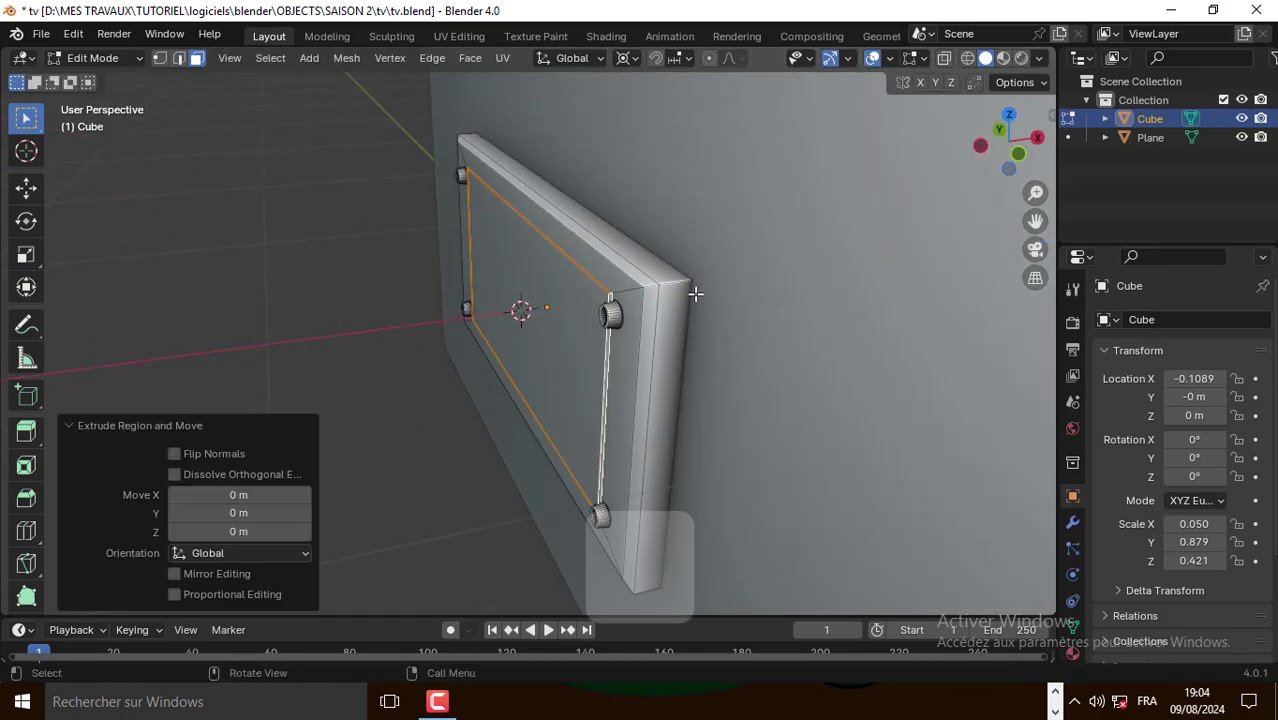
{"action": "key", "text": "alt+s"}
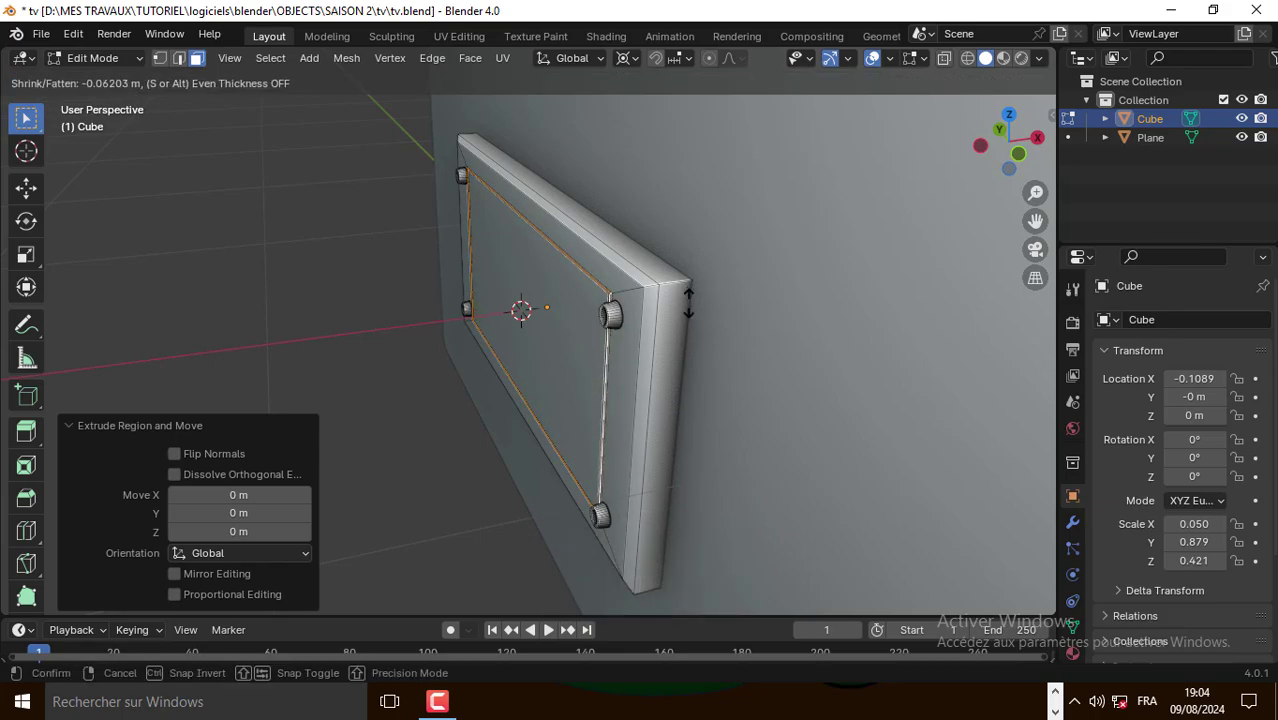
{"action": "left_click", "coordinate": [688, 300]}
{"action": "key", "text": "Tab"}
{"action": "middle_click_drag", "start_coordinate": [688, 300], "coordinate": [815, 158]}
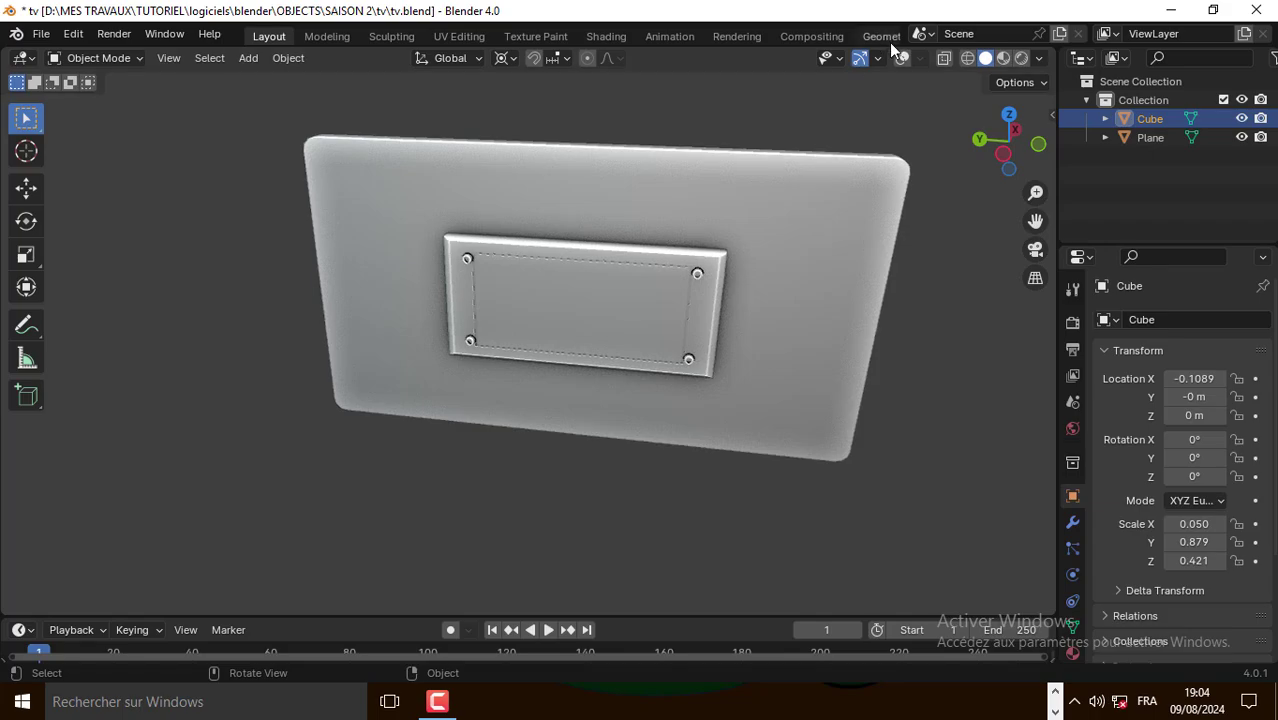
Subdivide the panel's lower side faces with 4 cuts
{"action": "left_click", "coordinate": [903, 58]}
{"action": "scroll", "coordinate": [580, 408], "scroll_direction": "up", "scroll_amount": 5}
{"action": "key", "text": "Tab"}
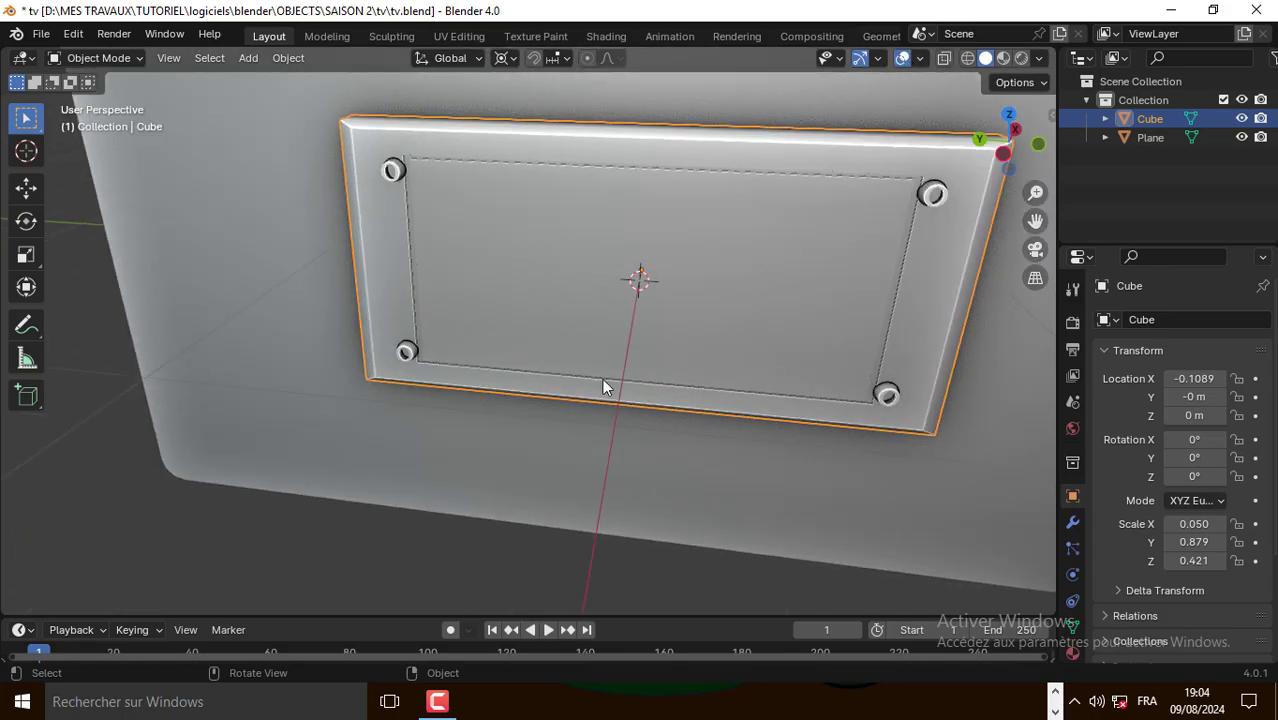
{"action": "middle_click_drag", "start_coordinate": [602, 378], "coordinate": [540, 372]}
{"action": "right_click", "coordinate": [533, 371]}
{"action": "left_click", "coordinate": [532, 342]}
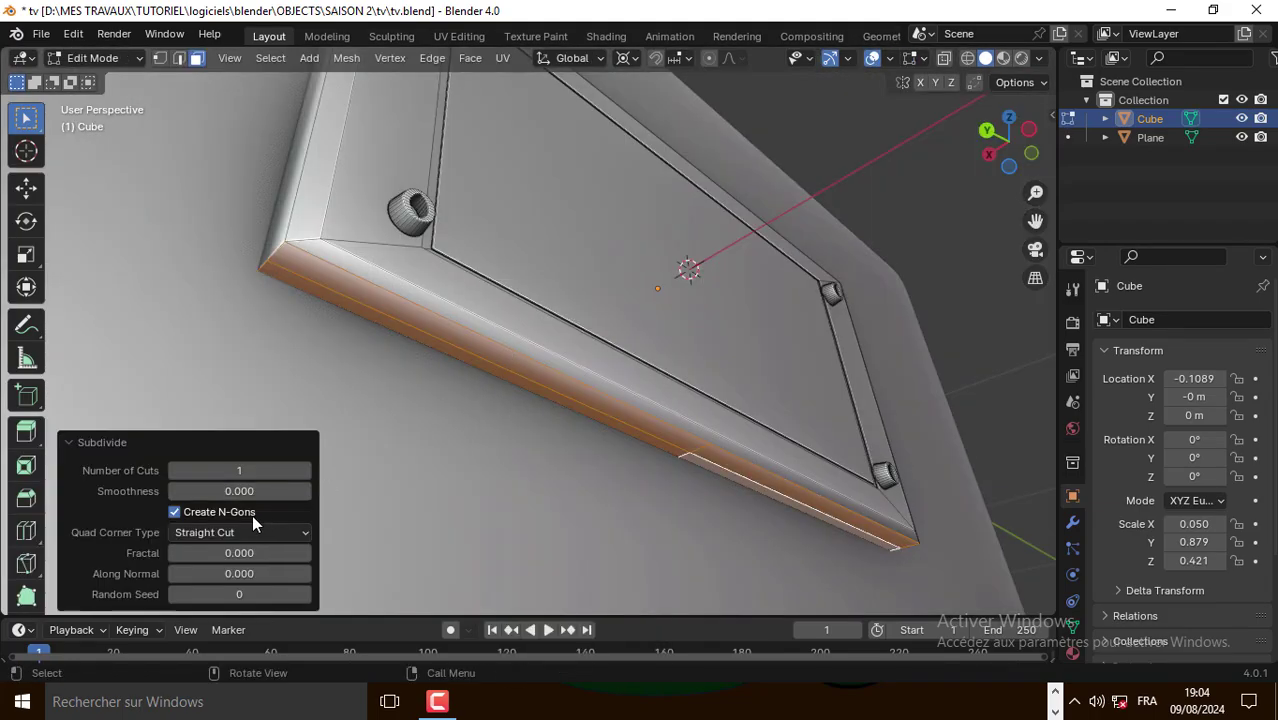
{"action": "left_click", "coordinate": [304, 470]}
{"action": "left_click", "coordinate": [304, 470]}
{"action": "left_click", "coordinate": [304, 470]}
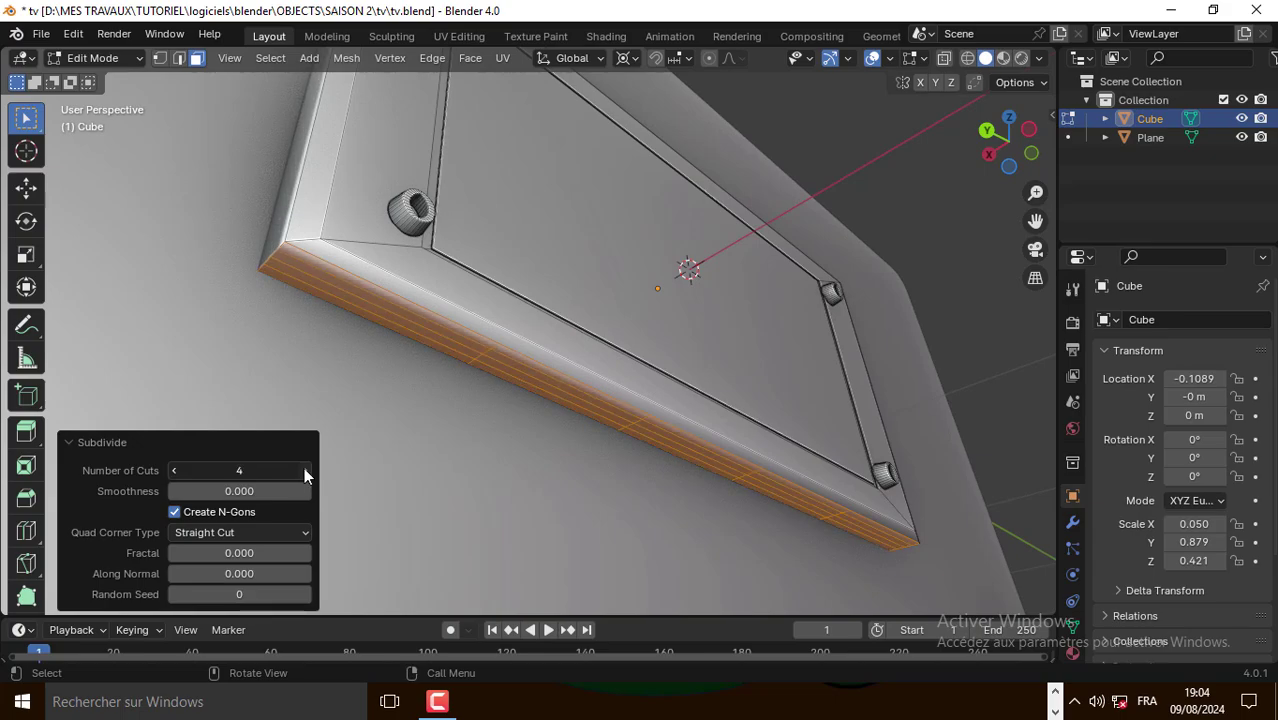
{"action": "left_click", "coordinate": [304, 470]}
{"action": "left_click", "coordinate": [304, 470]}
{"action": "left_click", "coordinate": [304, 470]}
{"action": "left_click", "coordinate": [304, 470]}
Knife-cut straight X-constrained lines into the strip to mark a small rectangular face
{"action": "scroll", "coordinate": [590, 378], "scroll_direction": "up", "scroll_amount": 4}
{"action": "middle_click_drag", "start_coordinate": [560, 400], "coordinate": [590, 378]}
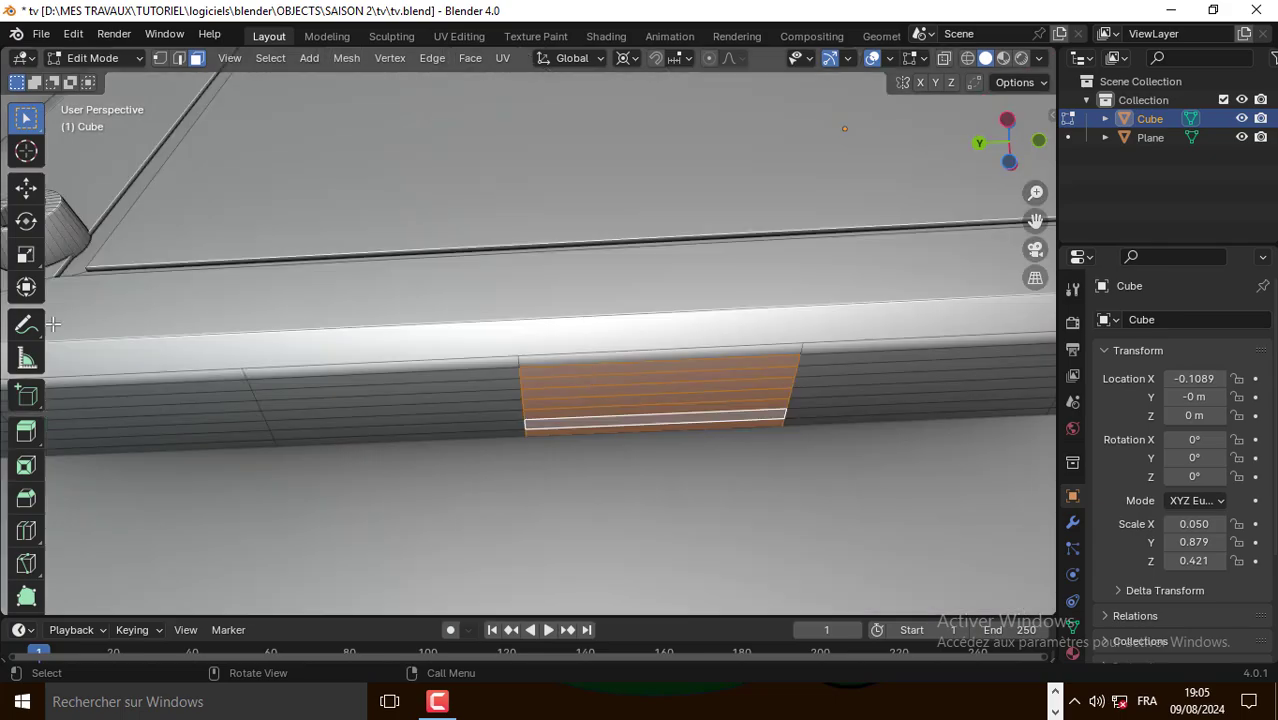
{"action": "key", "text": "k"}
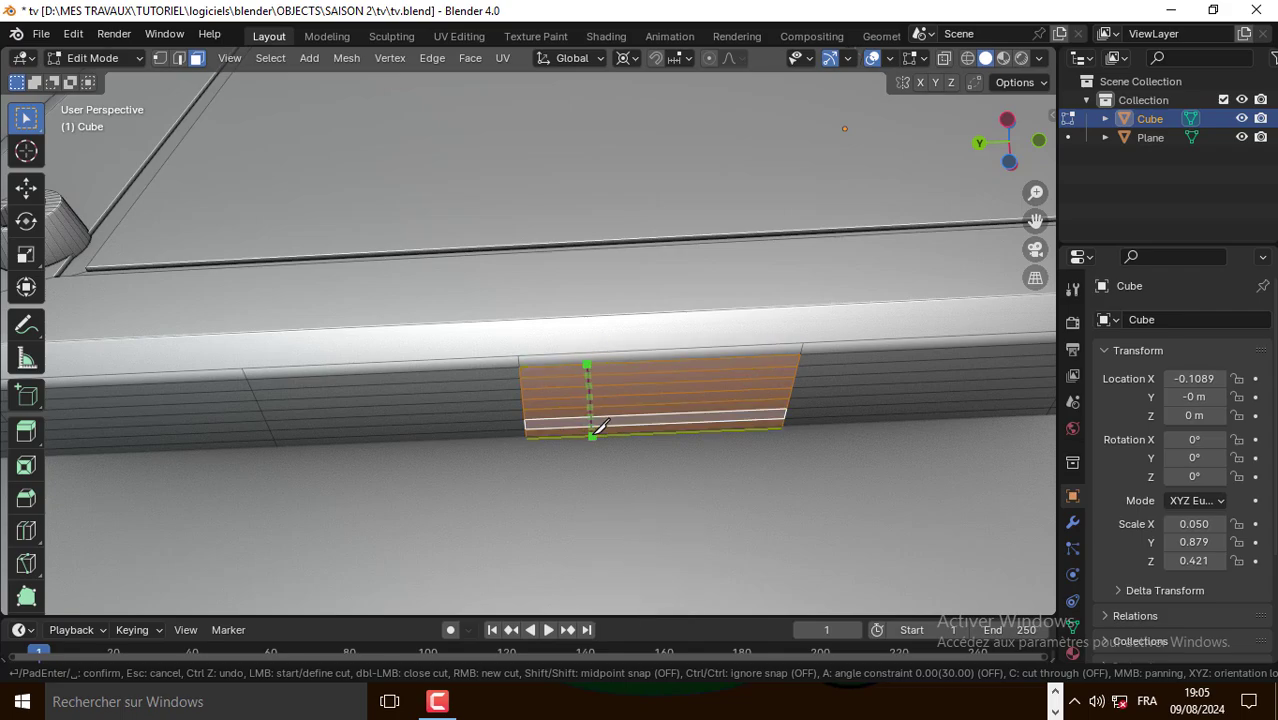
{"action": "key", "text": "x"}
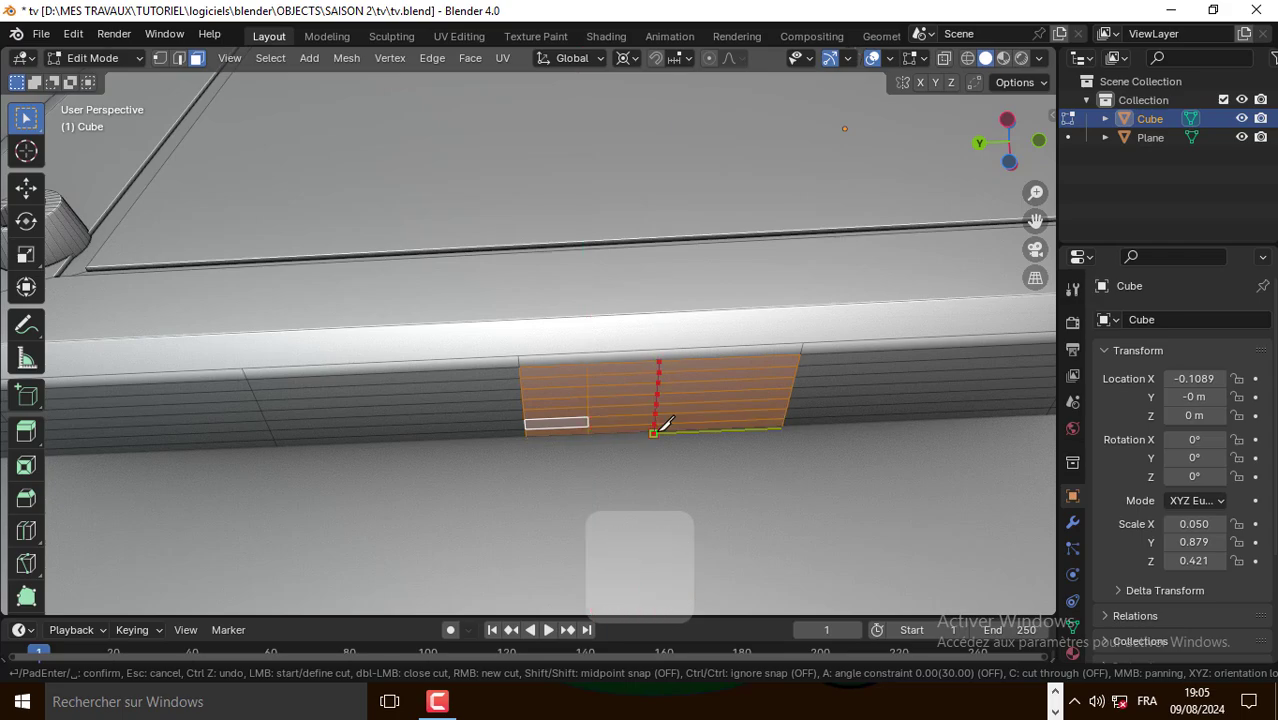
{"action": "key", "text": "x"}
{"action": "key", "text": "Return"}
{"action": "middle_click_drag", "start_coordinate": [739, 379], "coordinate": [809, 392]}
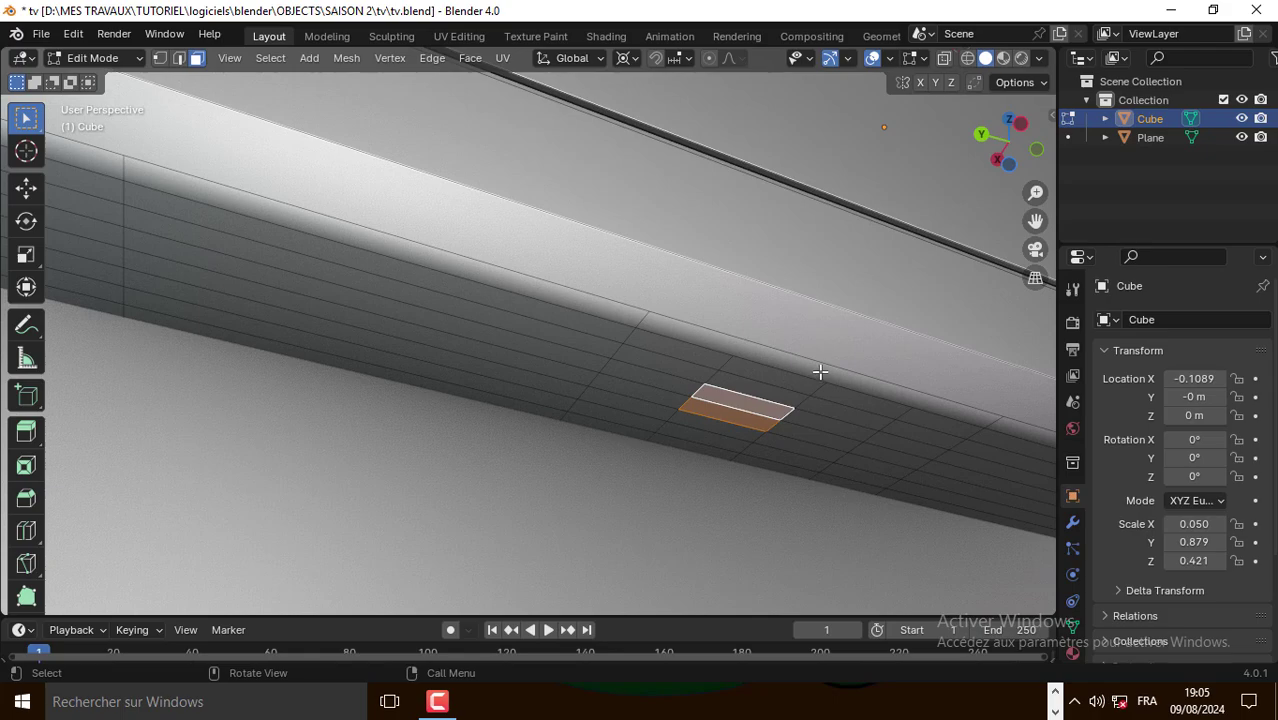
Inset the small rectangular face on the TV body's edge and delete it to open a hole
{"action": "key", "text": "i"}
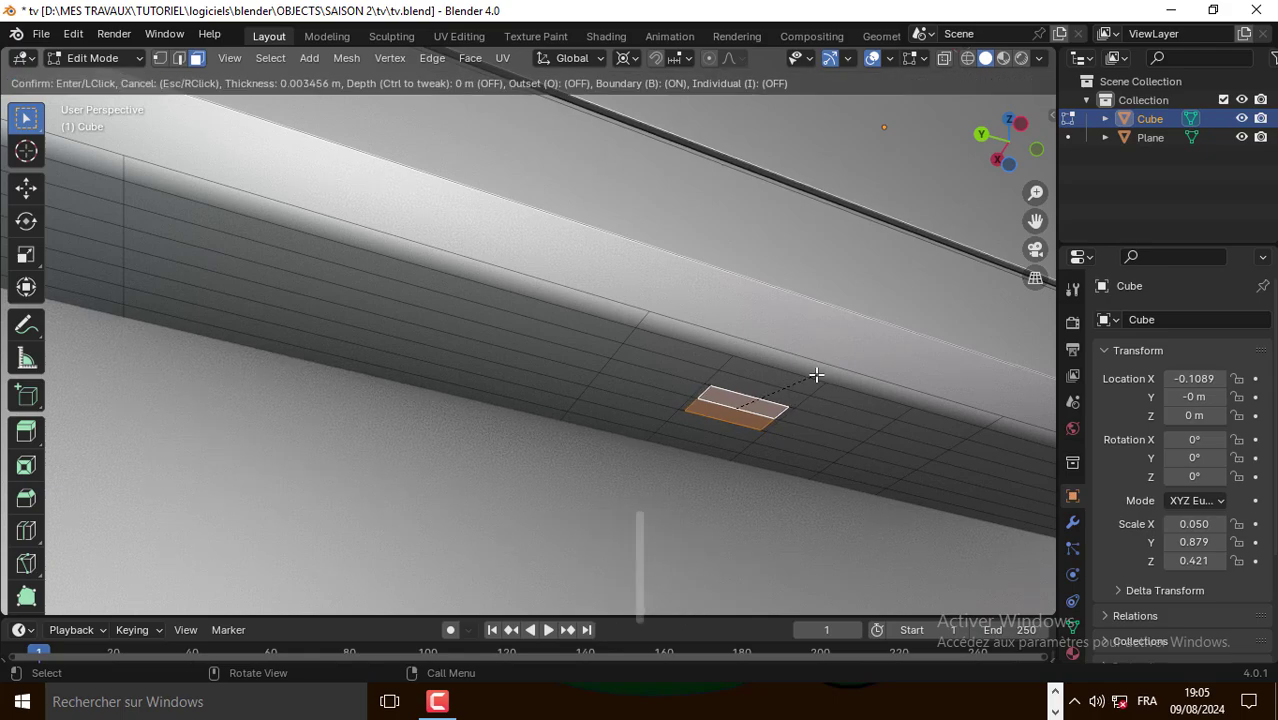
{"action": "left_click", "coordinate": [814, 377]}
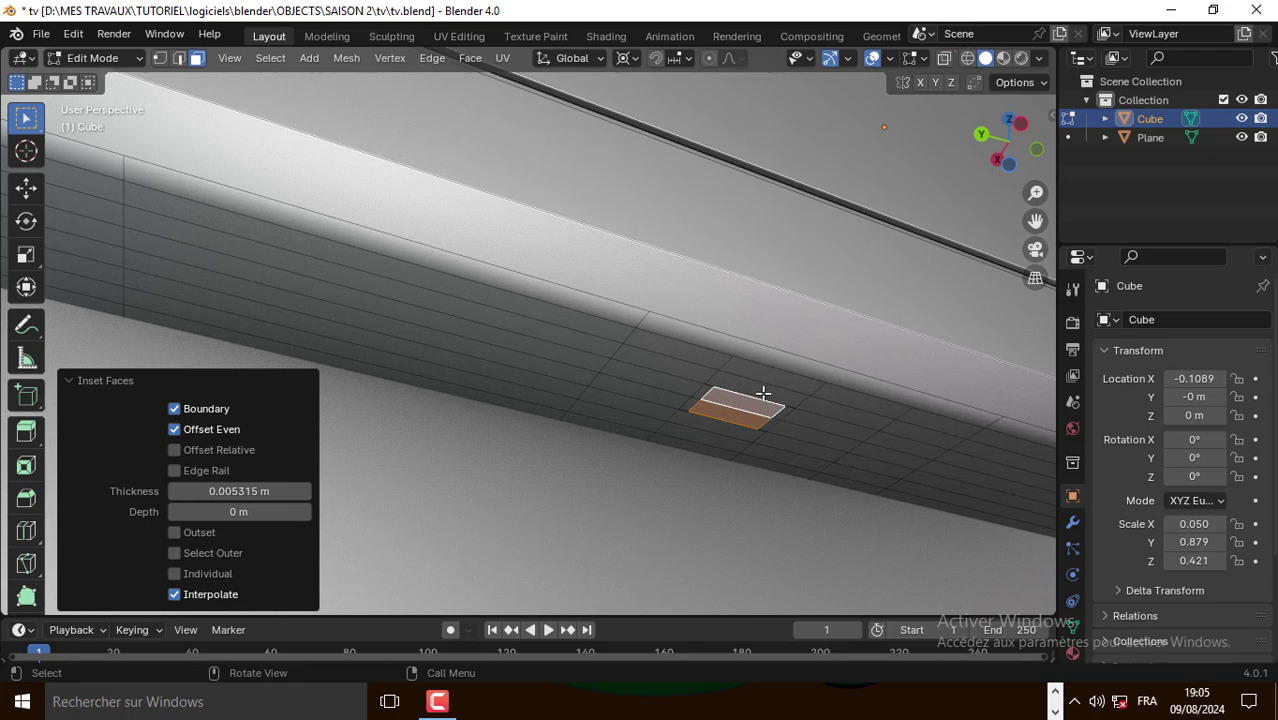
{"action": "key", "text": "x"}
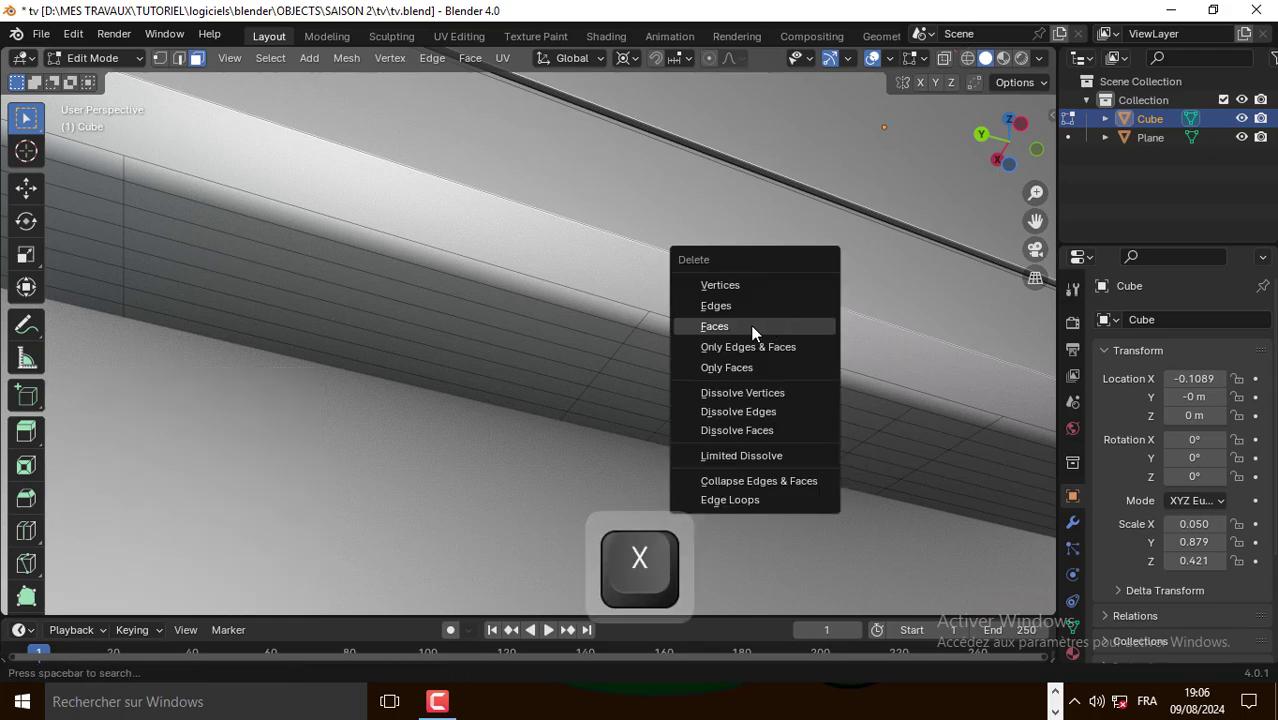
{"action": "left_click", "coordinate": [750, 324]}
{"action": "middle_click_drag", "start_coordinate": [750, 408], "coordinate": [617, 230]}
Shrink the hole's edge rim and extrude it down along Z into the body
{"action": "key", "text": "2"}
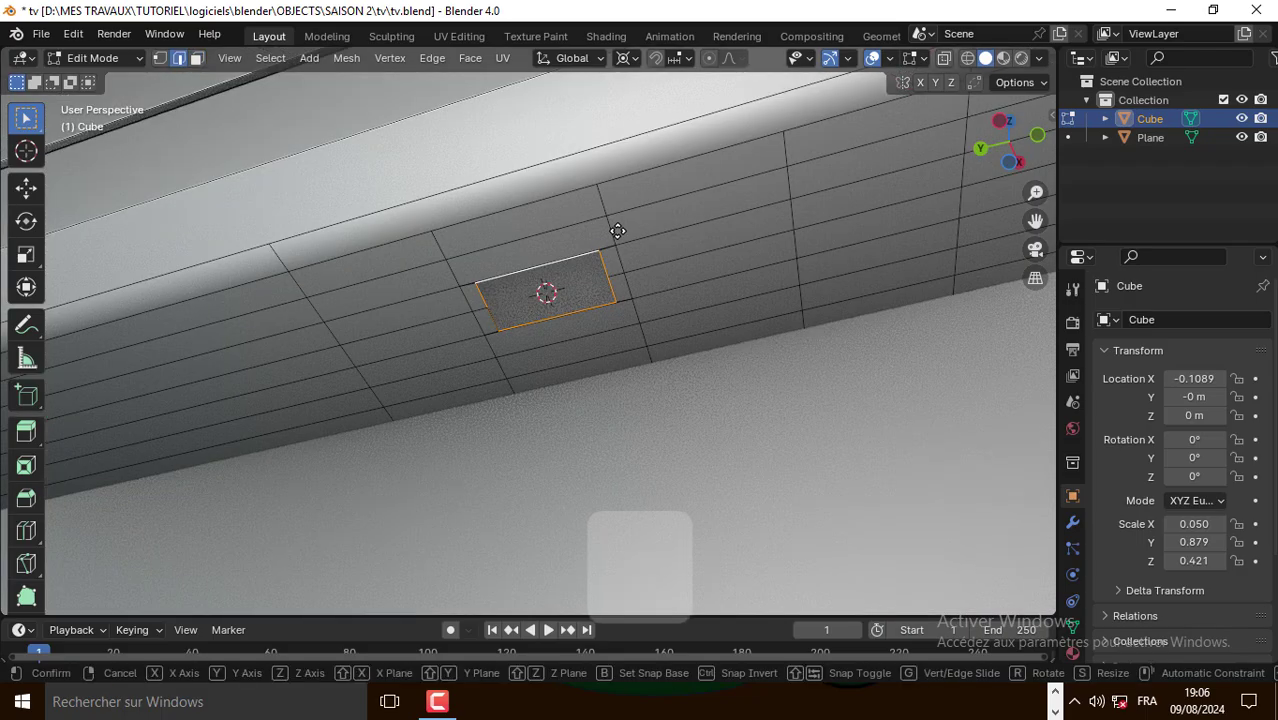
{"action": "key", "text": "s"}
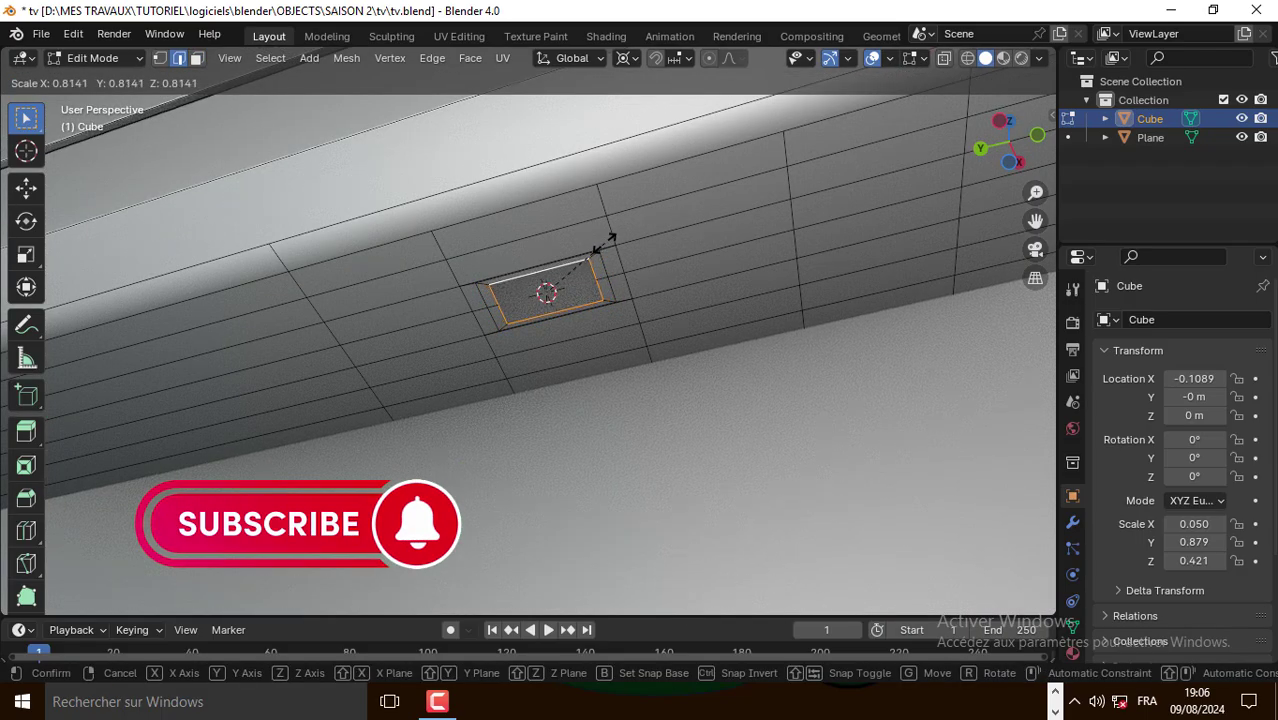
{"action": "left_click", "coordinate": [610, 240]}
{"action": "middle_click_drag", "start_coordinate": [610, 240], "coordinate": [557, 294]}
{"action": "key", "text": "e"}
{"action": "key", "text": "z"}
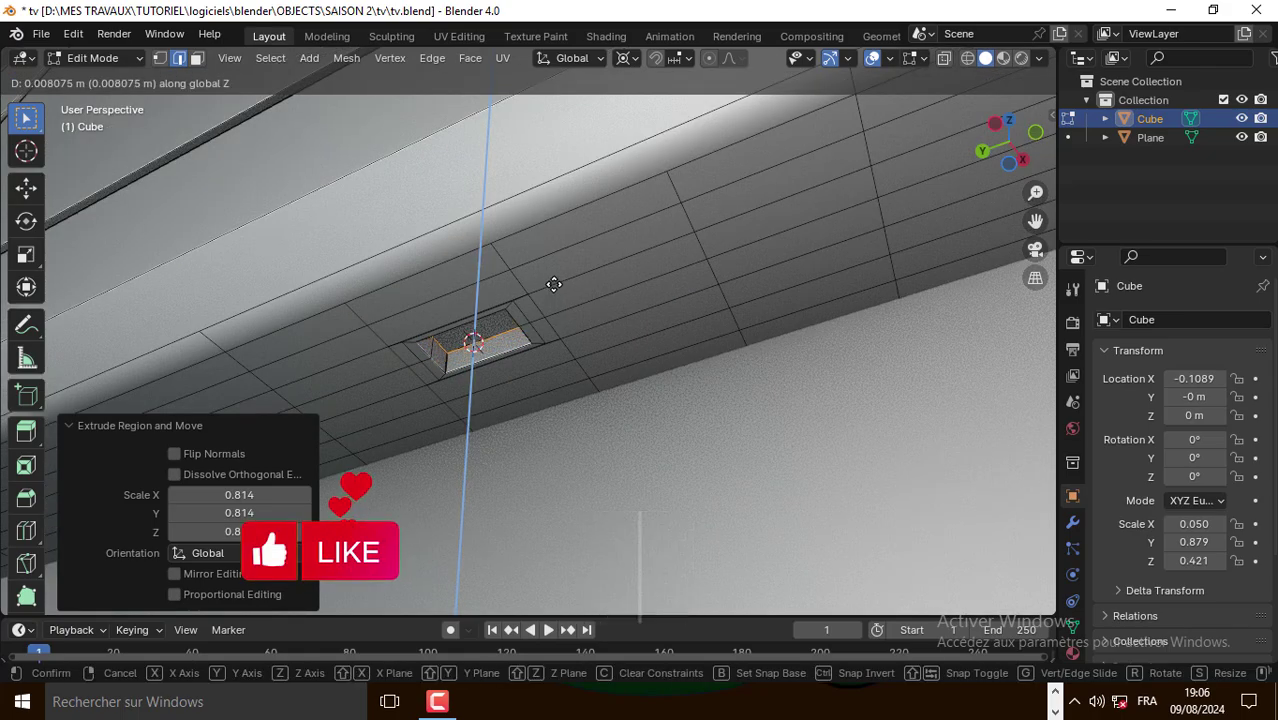
{"action": "left_click", "coordinate": [476, 280]}
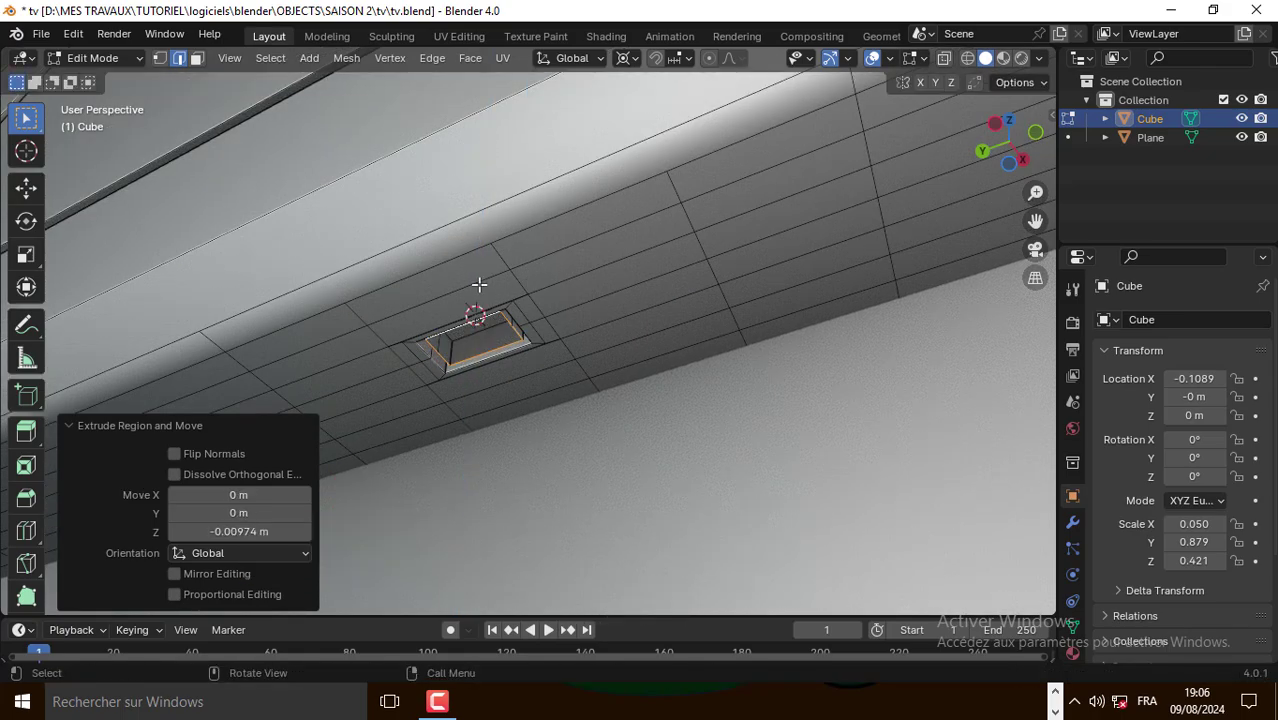
Stretch the rim along Y, narrow it along X to 0.440, and fill it with a face
{"action": "middle_click_drag", "start_coordinate": [476, 280], "coordinate": [700, 222]}
{"action": "key", "text": "s"}
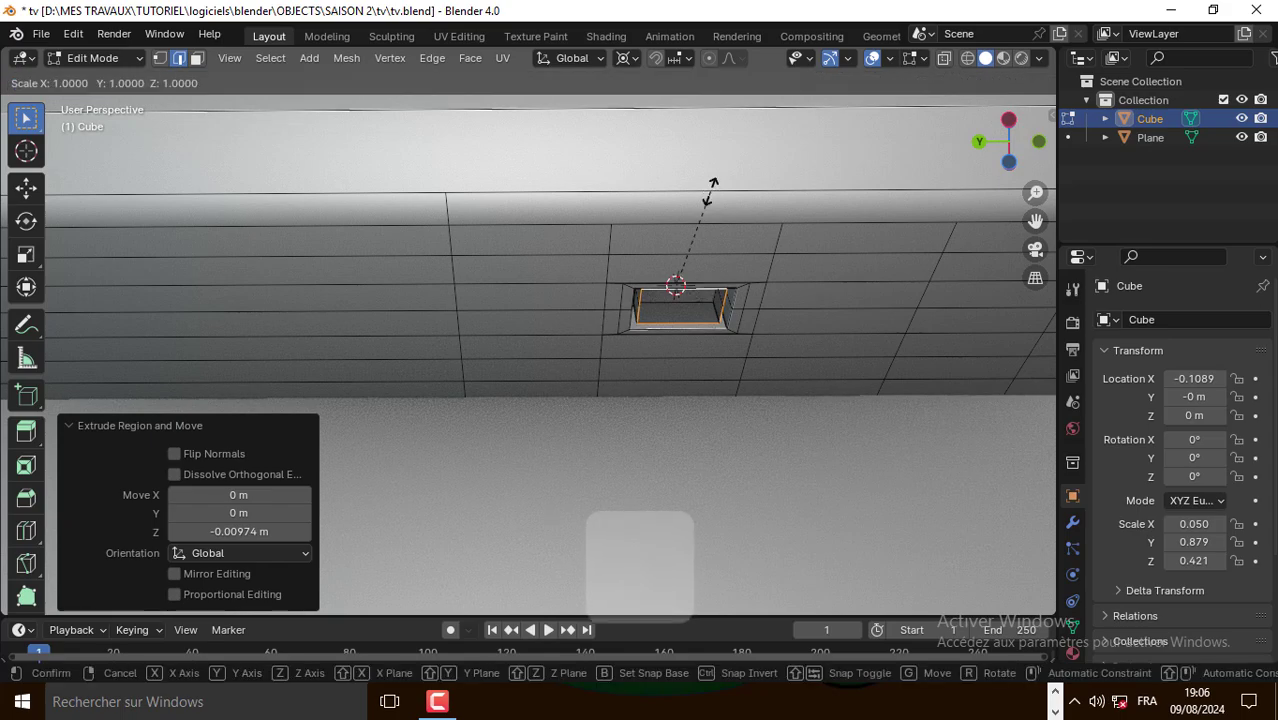
{"action": "key", "text": "y"}
{"action": "left_click", "coordinate": [697, 200]}
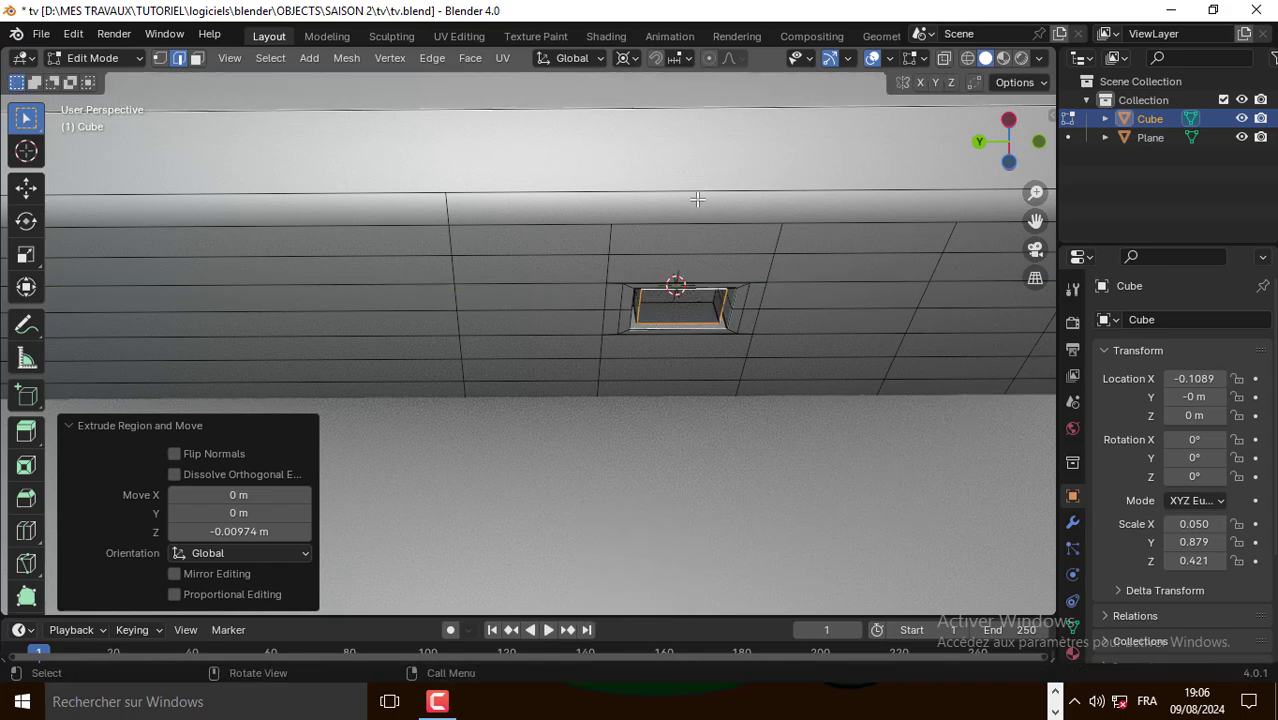
{"action": "key", "text": "s"}
{"action": "key", "text": "x"}
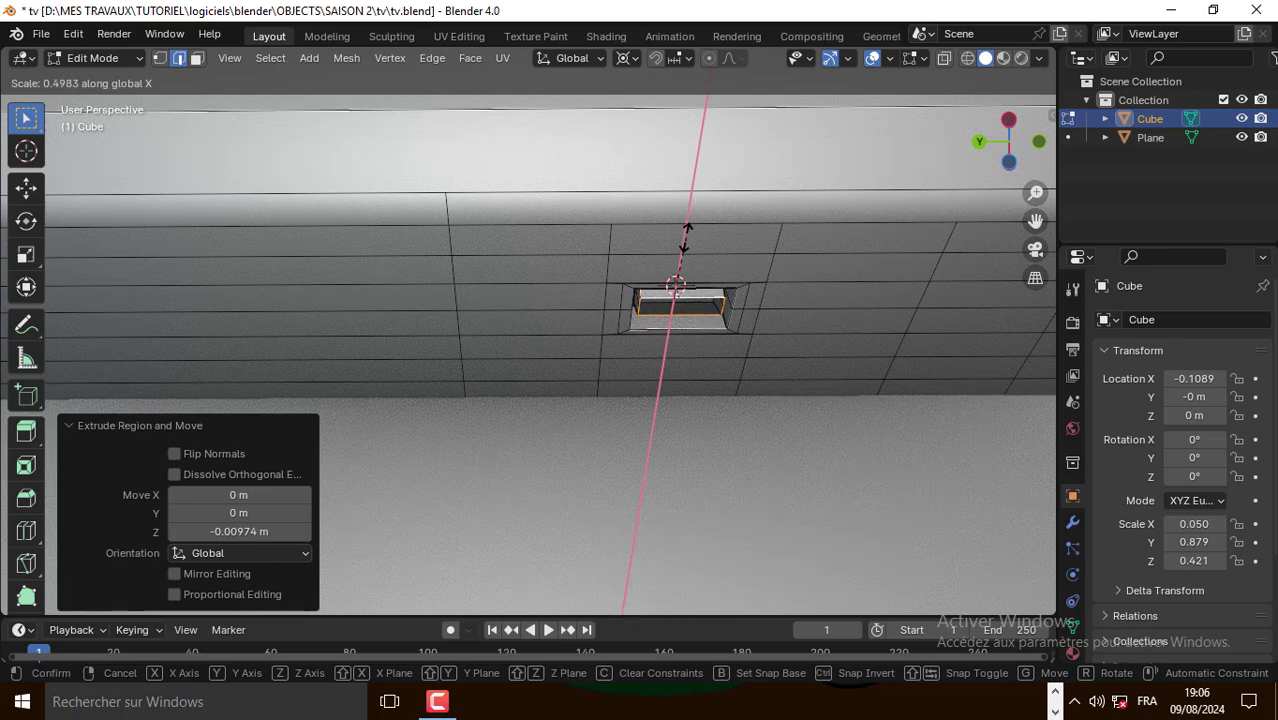
{"action": "left_click", "coordinate": [685, 240]}
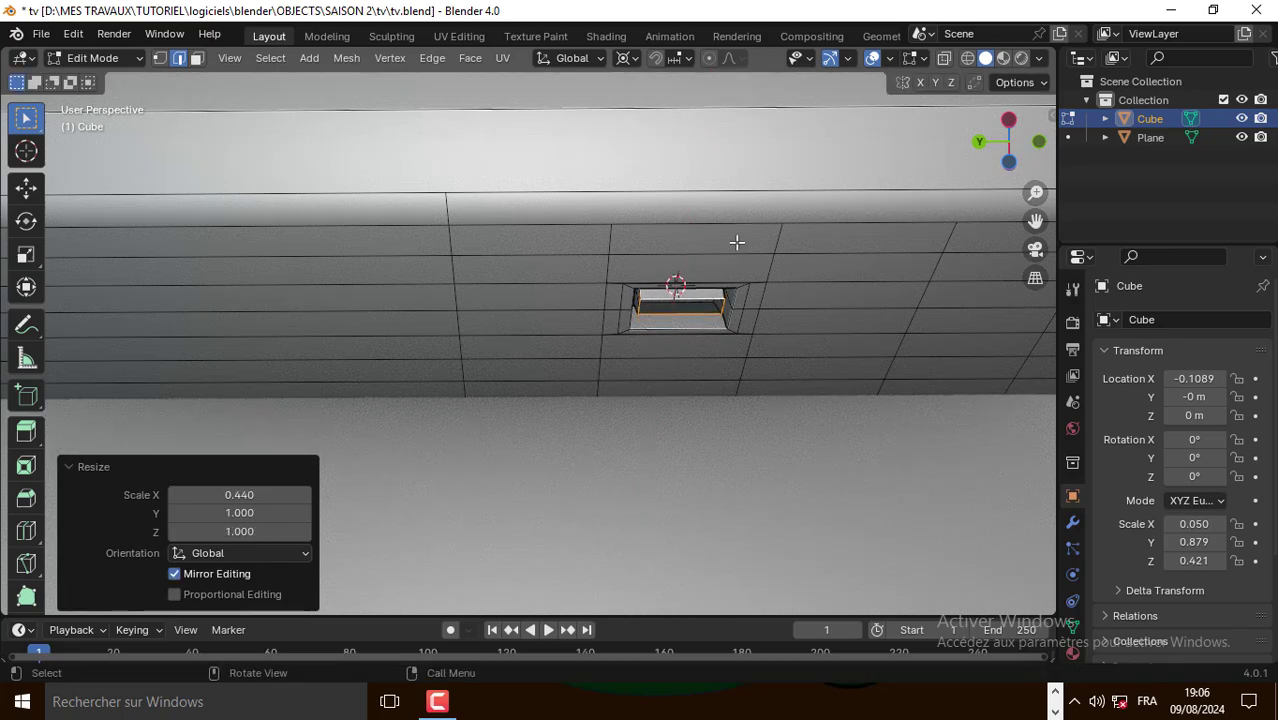
{"action": "key", "text": "f"}
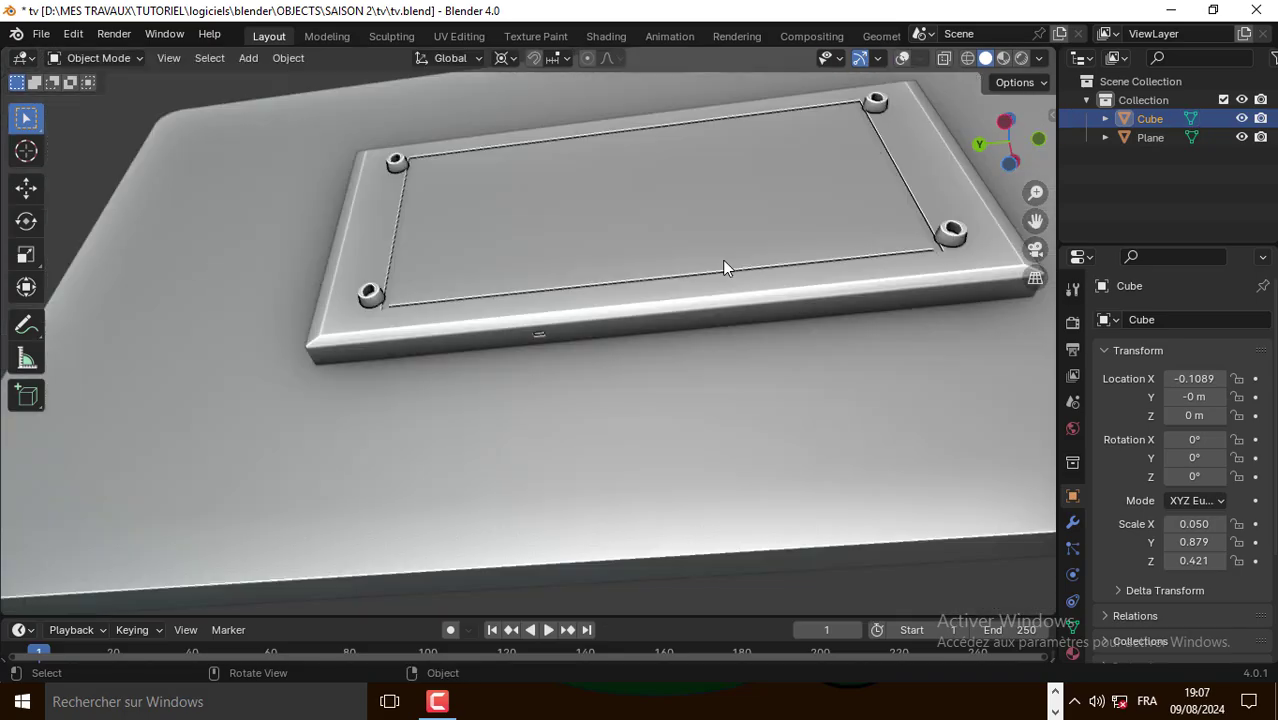
Save the TV file as tv.blend
{"action": "scroll", "coordinate": [724, 268], "scroll_direction": "up", "scroll_amount": 5}
{"action": "scroll", "coordinate": [724, 270], "scroll_direction": "up", "scroll_amount": 2}
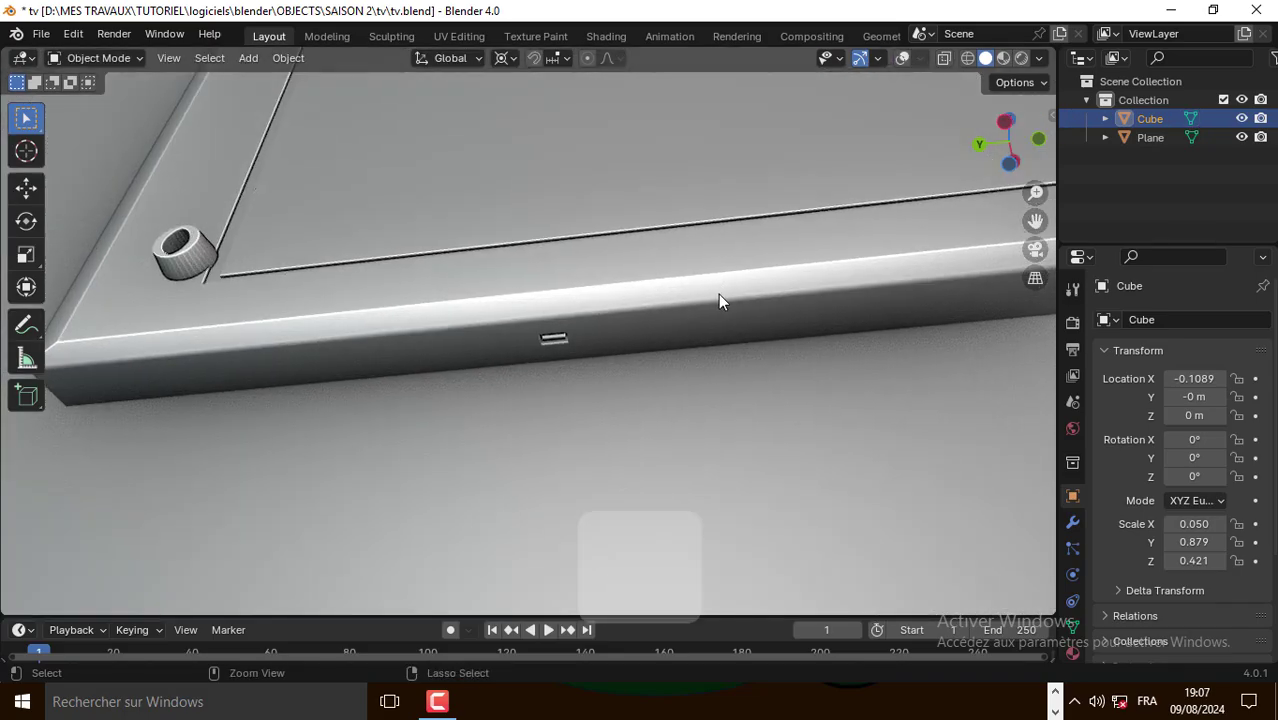
{"action": "key", "text": "ctrl+s"}
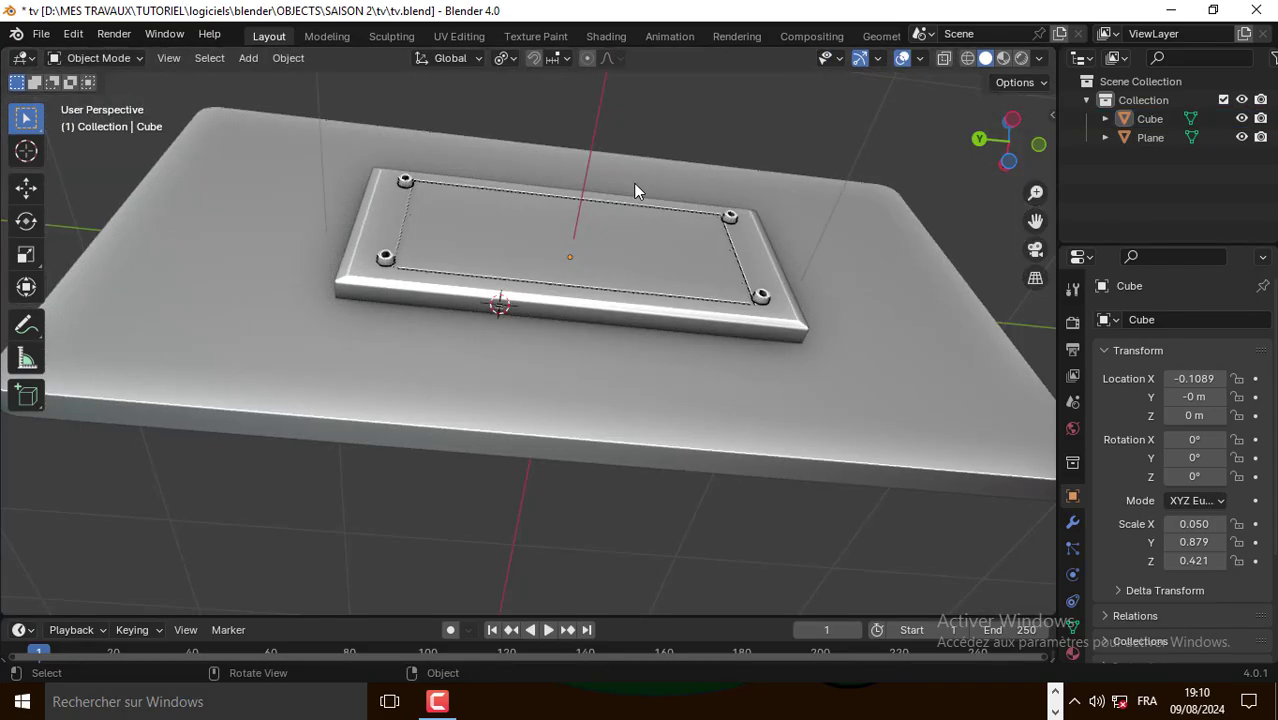
Save tv.blend, then add a cylinder and shrink it to a tiny size
{"action": "scroll", "coordinate": [633, 183], "scroll_direction": "down", "scroll_amount": 4}
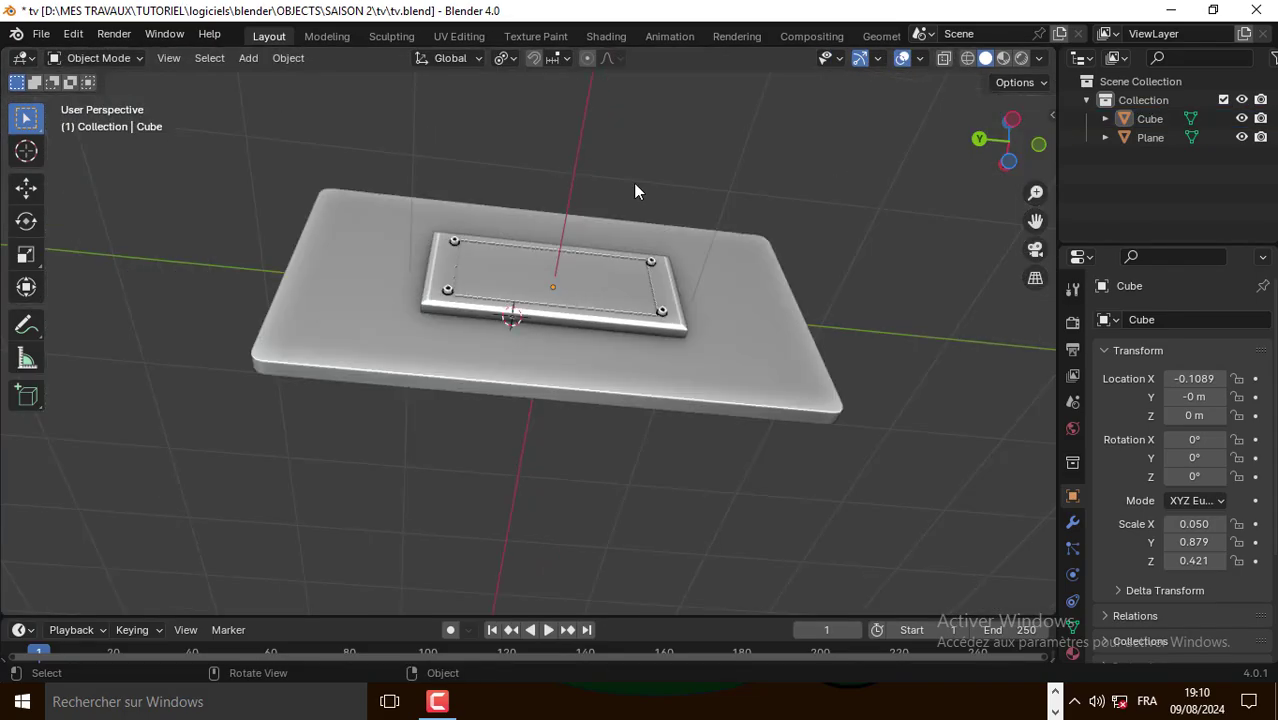
{"action": "key", "text": "ctrl+s"}
{"action": "key", "text": "shift+a"}
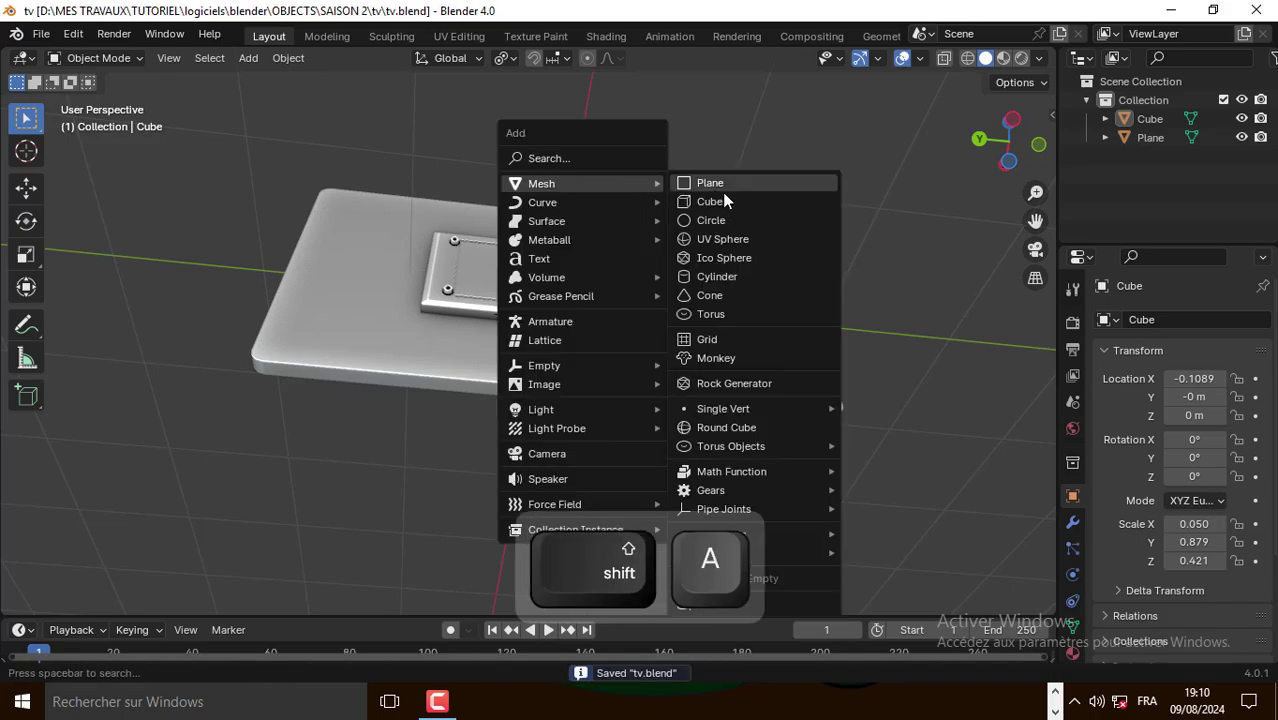
{"action": "left_click", "coordinate": [724, 272]}
{"action": "key", "text": "s"}
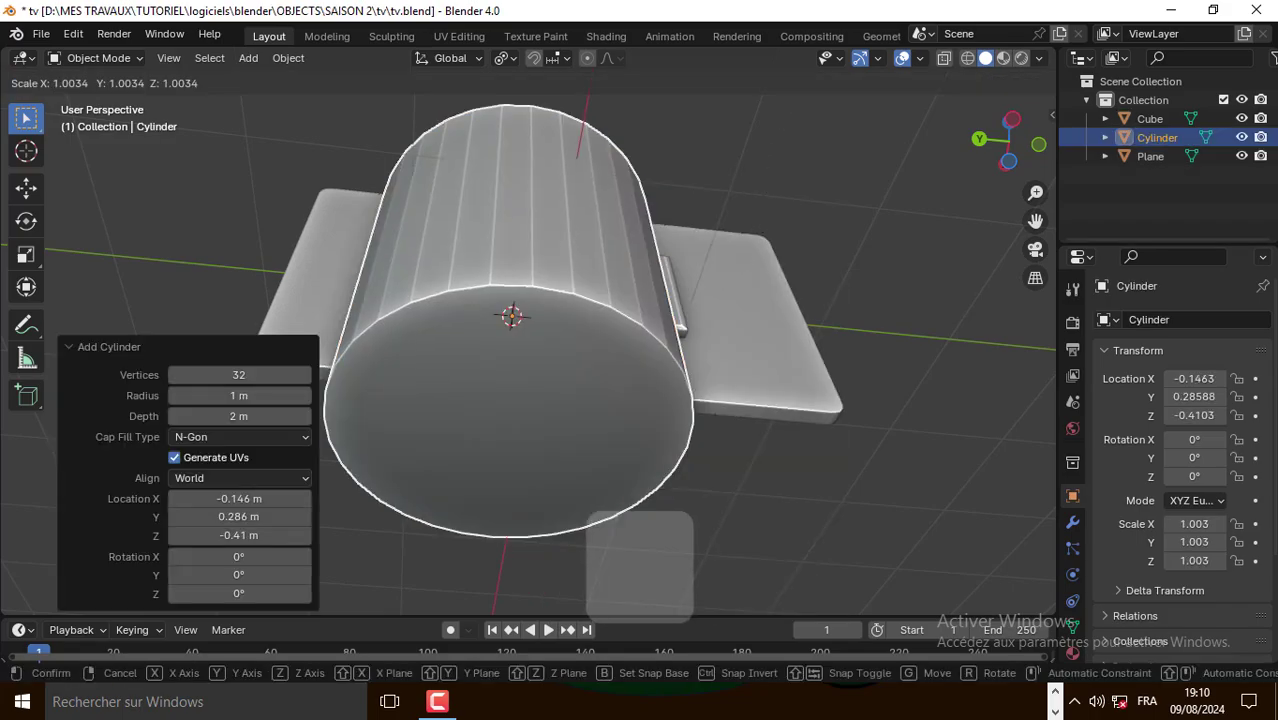
{"action": "key", "text": "s"}
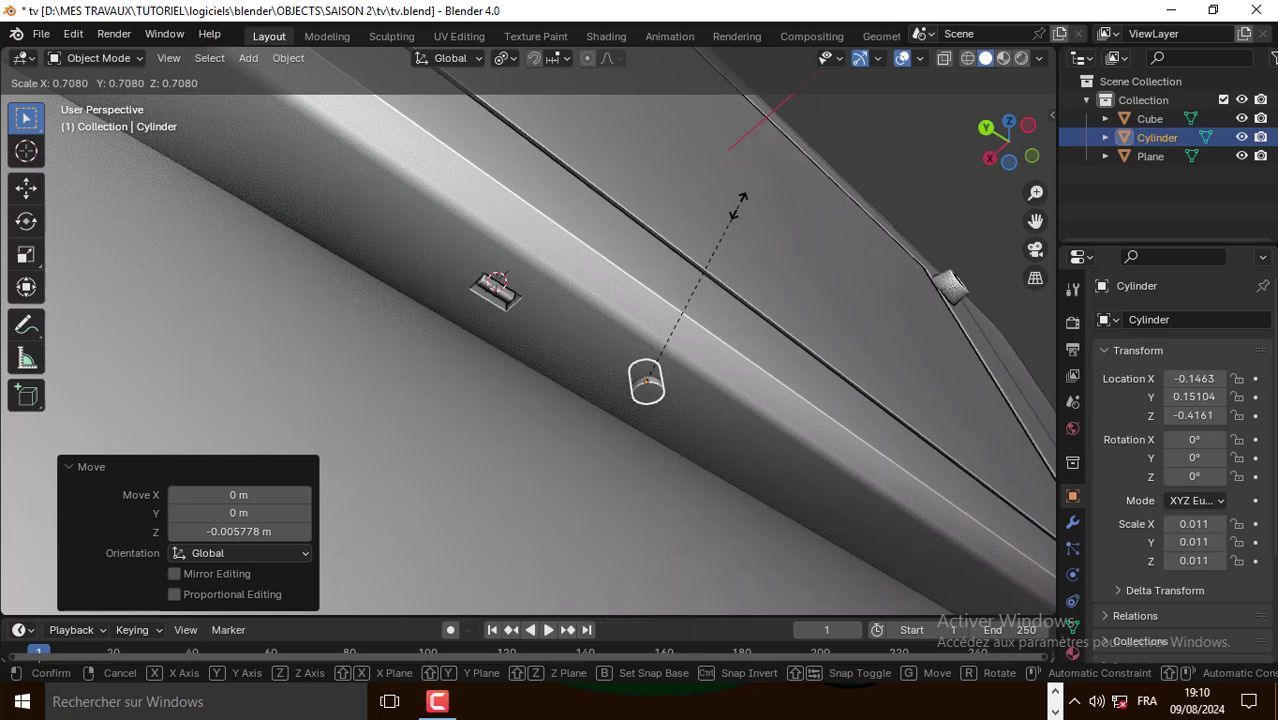
Duplicate the tiny cylinder twice along Y to make a row of three
{"action": "key", "text": "y"}
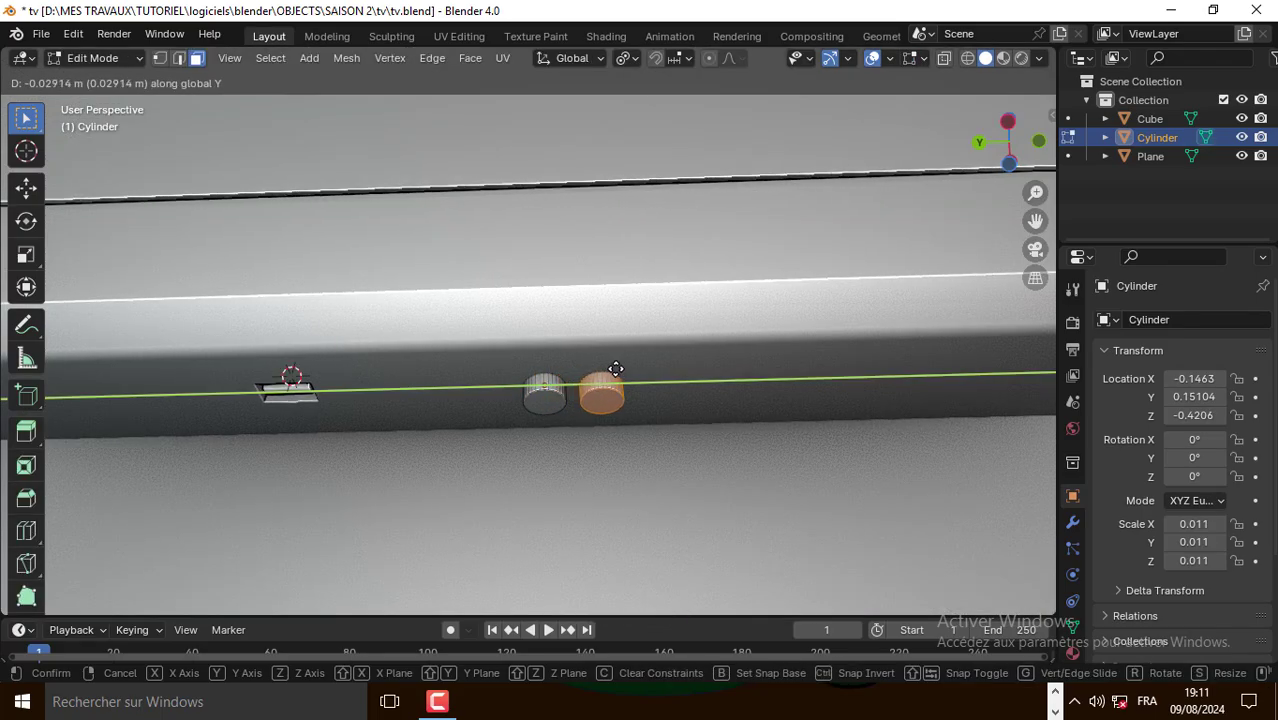
{"action": "left_click", "coordinate": [615, 368]}
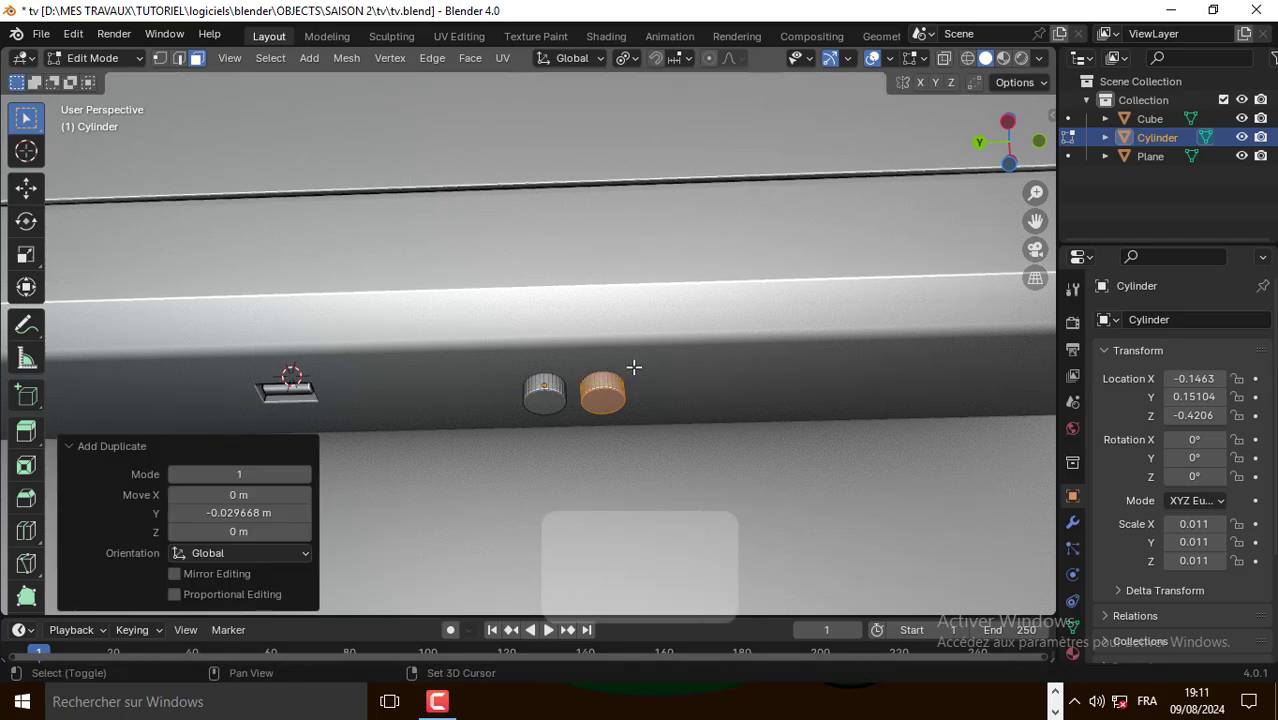
{"action": "key", "text": "shift+d"}
{"action": "key", "text": "y"}
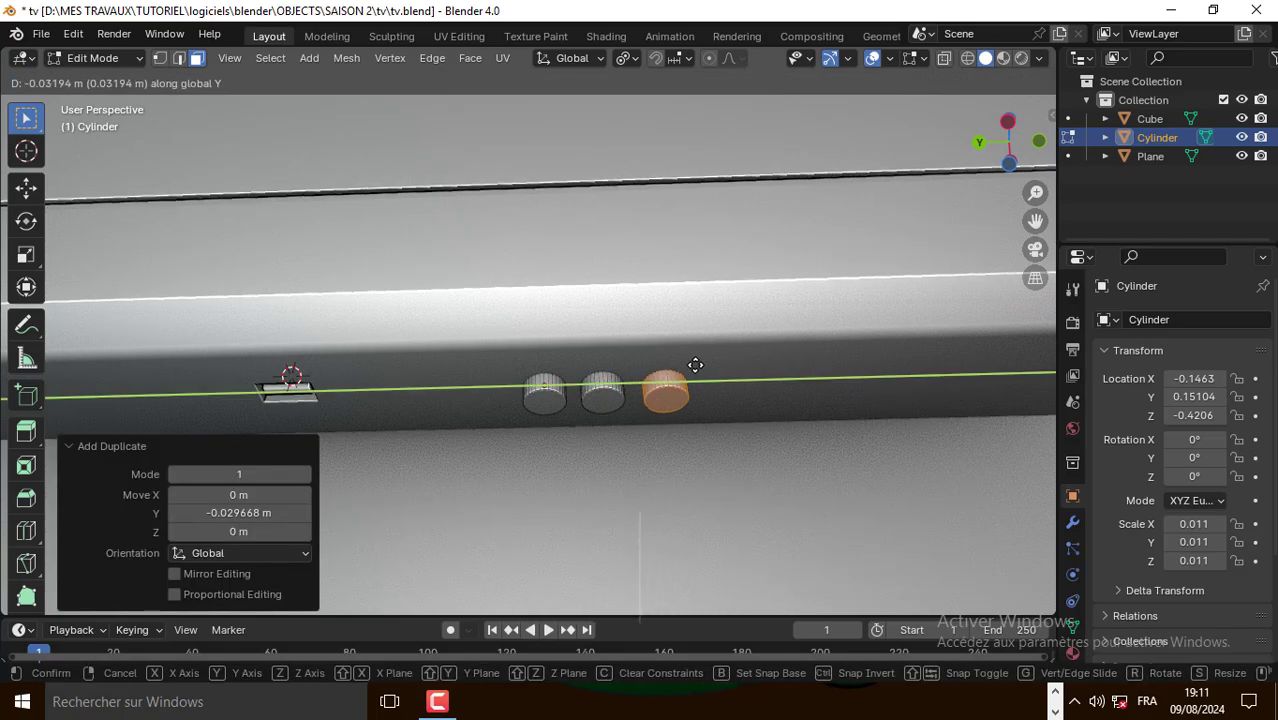
{"action": "left_click", "coordinate": [695, 365]}
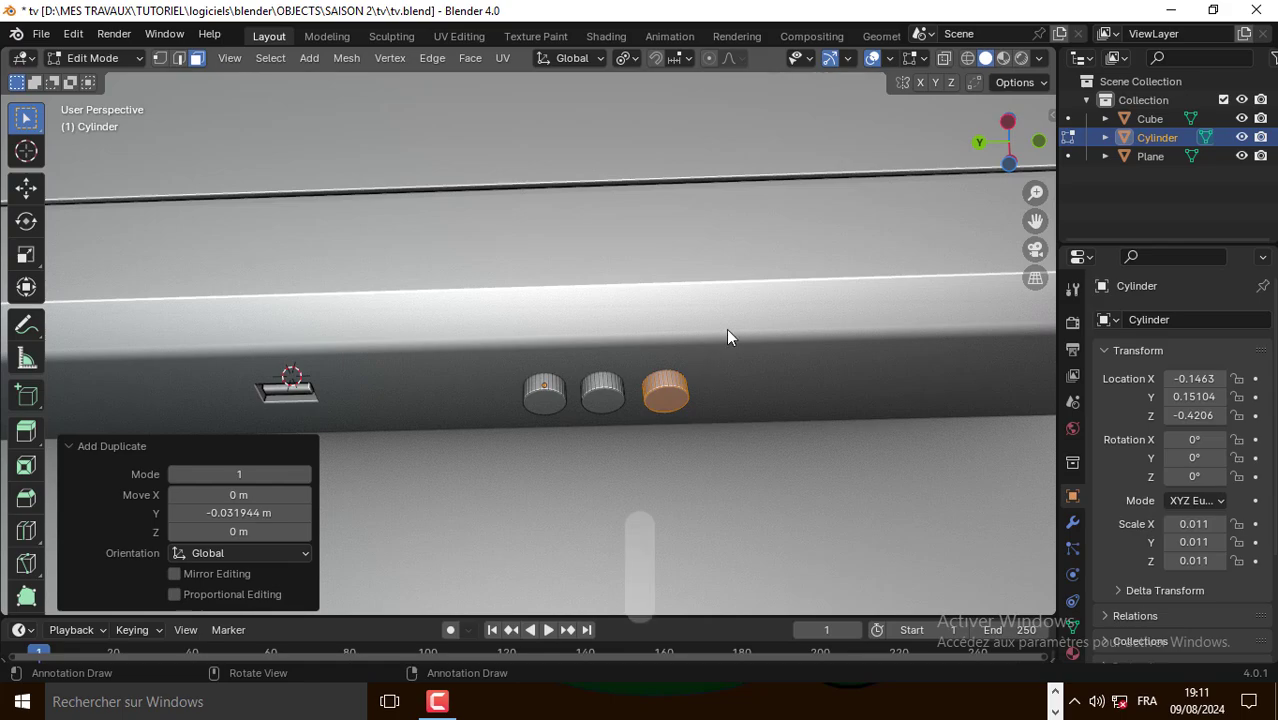
Save, give the cylinders Shade Auto Smooth, and add the TV body to the selection
{"action": "key", "text": "Tab"}
{"action": "key", "text": "ctrl+s"}
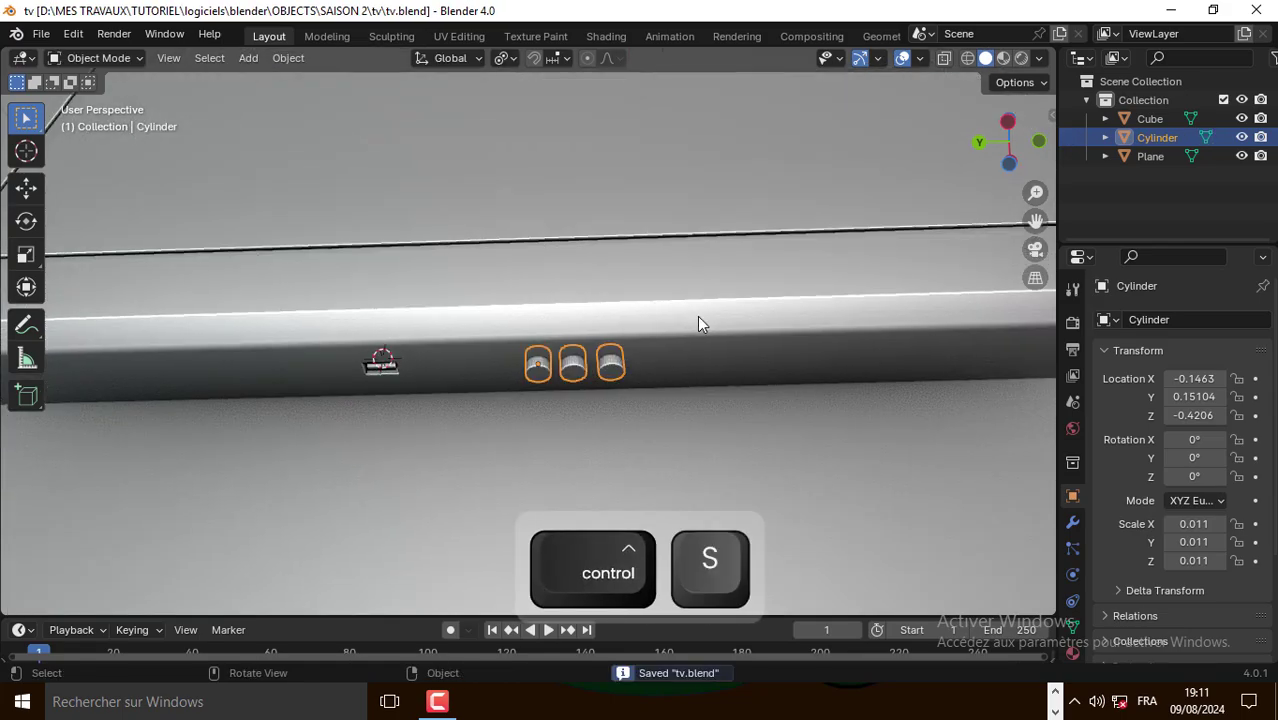
{"action": "scroll", "coordinate": [690, 330], "scroll_direction": "up", "scroll_amount": 3}
{"action": "right_click", "coordinate": [672, 355]}
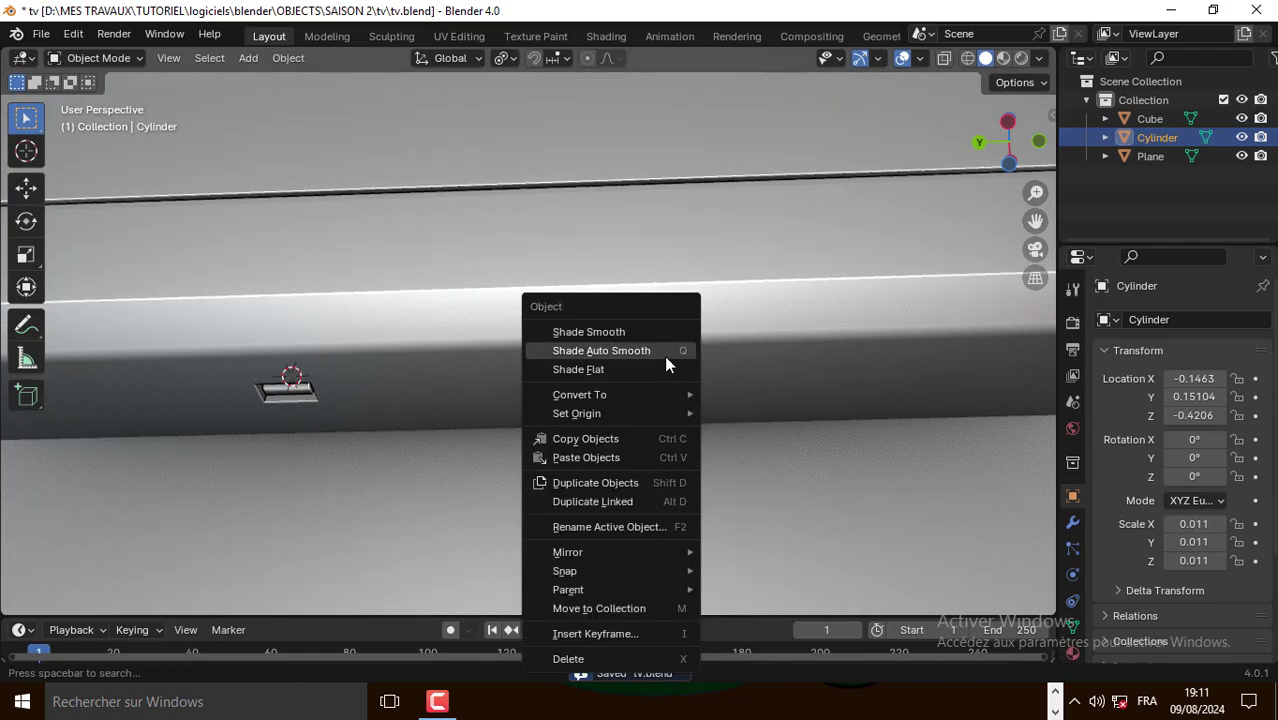
{"action": "left_click", "coordinate": [664, 352]}
{"action": "key", "text": "shift"}
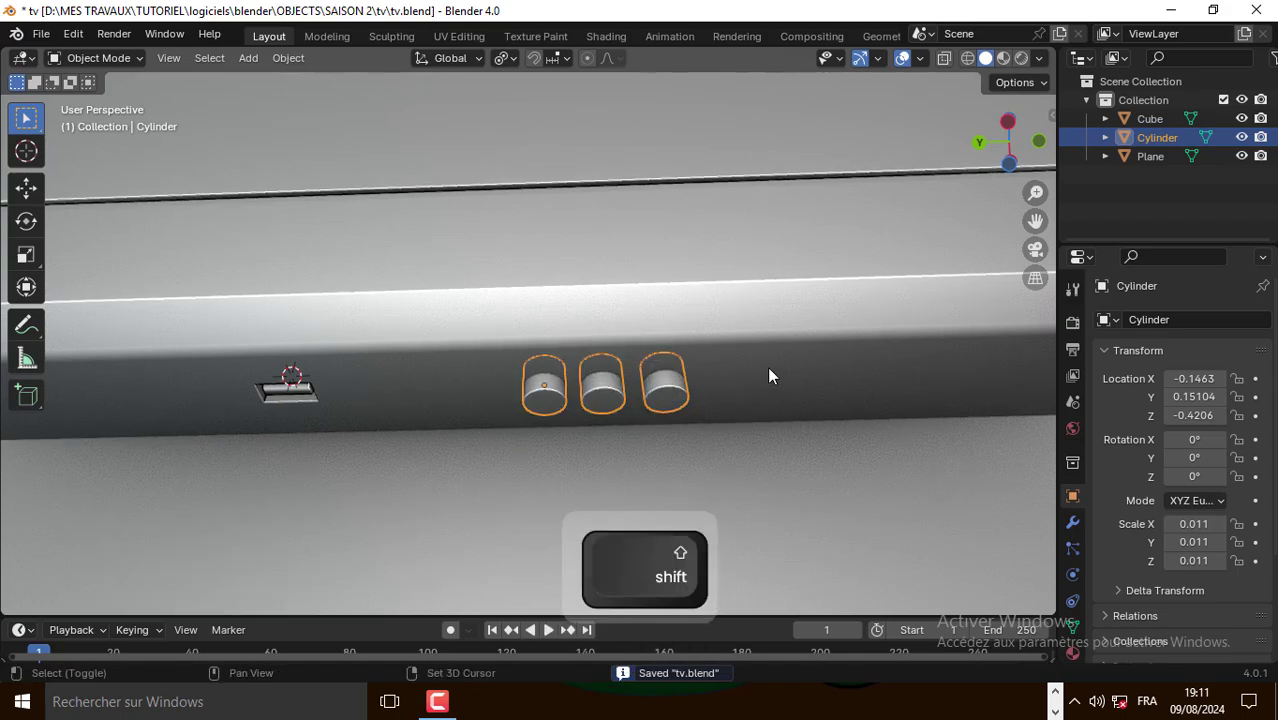
{"action": "left_click", "coordinate": [768, 368], "text": "shift"}
Cut the cylinders from the TV body with Bool Tool Difference, checking the 'bool' add-on in Preferences
{"action": "key", "text": "ctrl+minus"}
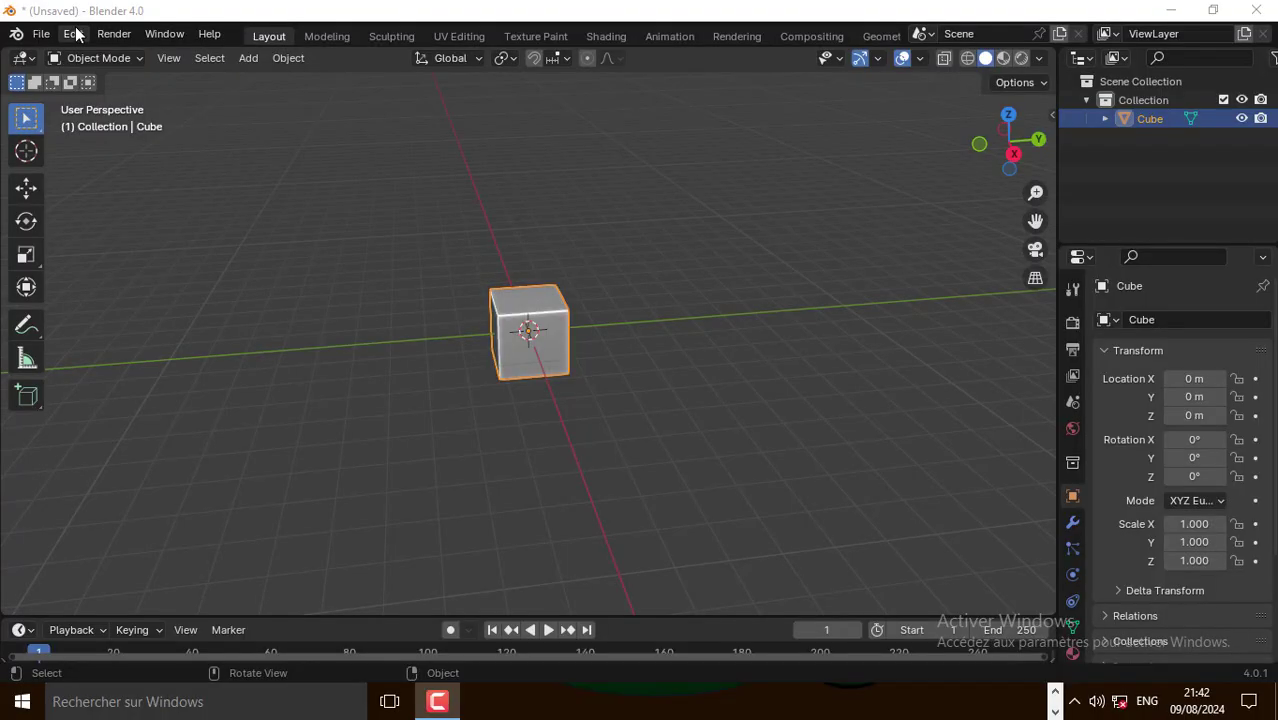
{"action": "left_click", "coordinate": [75, 34]}
{"action": "left_click", "coordinate": [101, 275]}
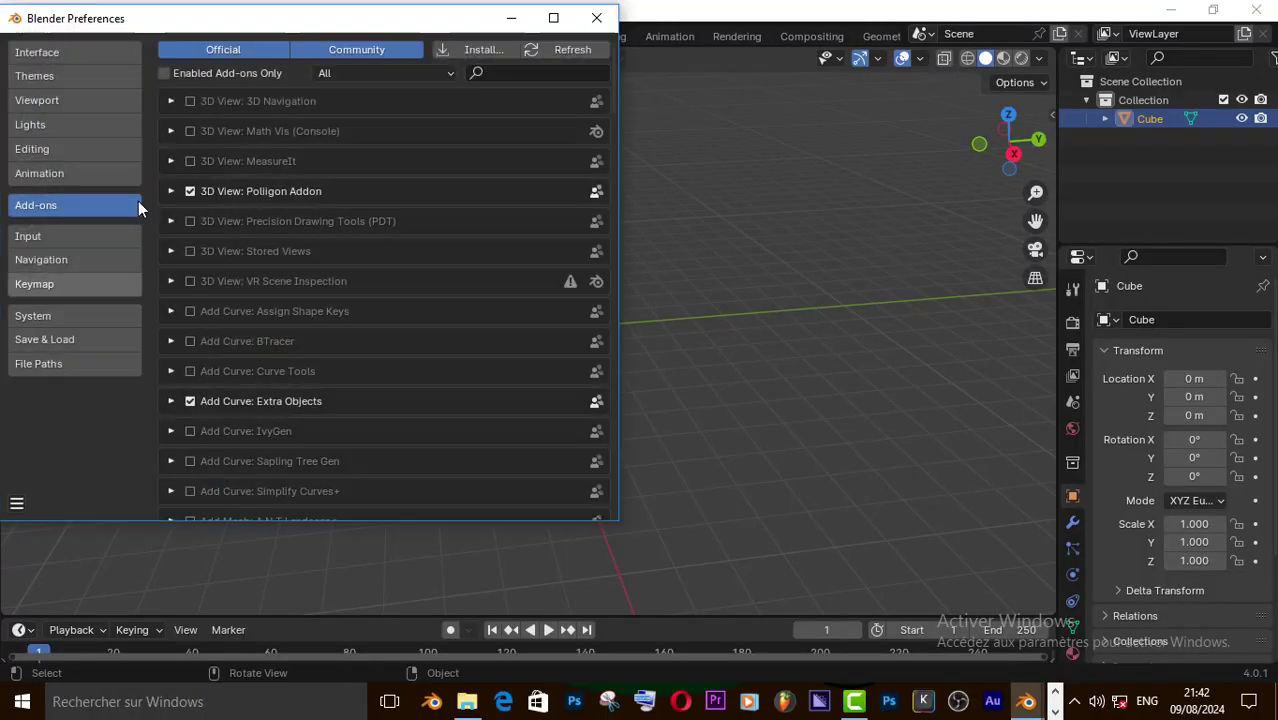
{"action": "left_click", "coordinate": [505, 72]}
{"action": "type", "text": "bool"}
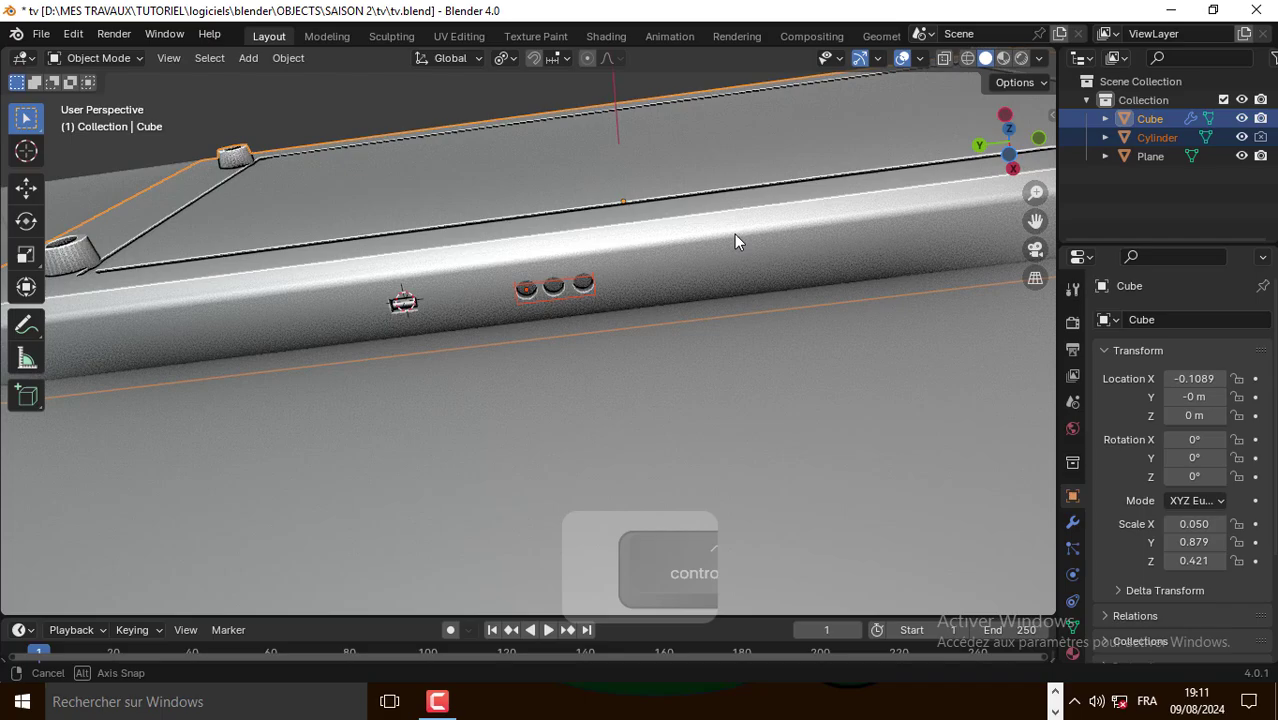
{"action": "middle_click_drag", "start_coordinate": [734, 234], "coordinate": [777, 259]}
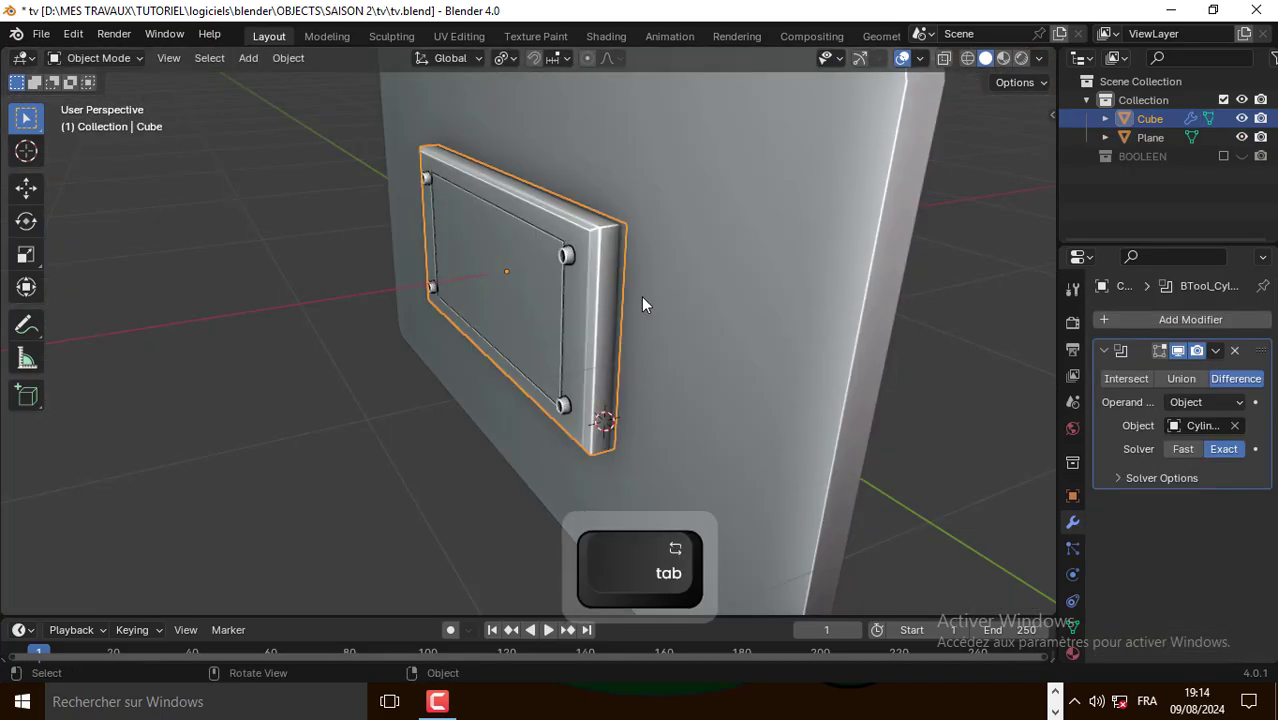
Add a new cube and scale it down into a small box near the TV's edge
{"action": "key", "text": "shift+a"}
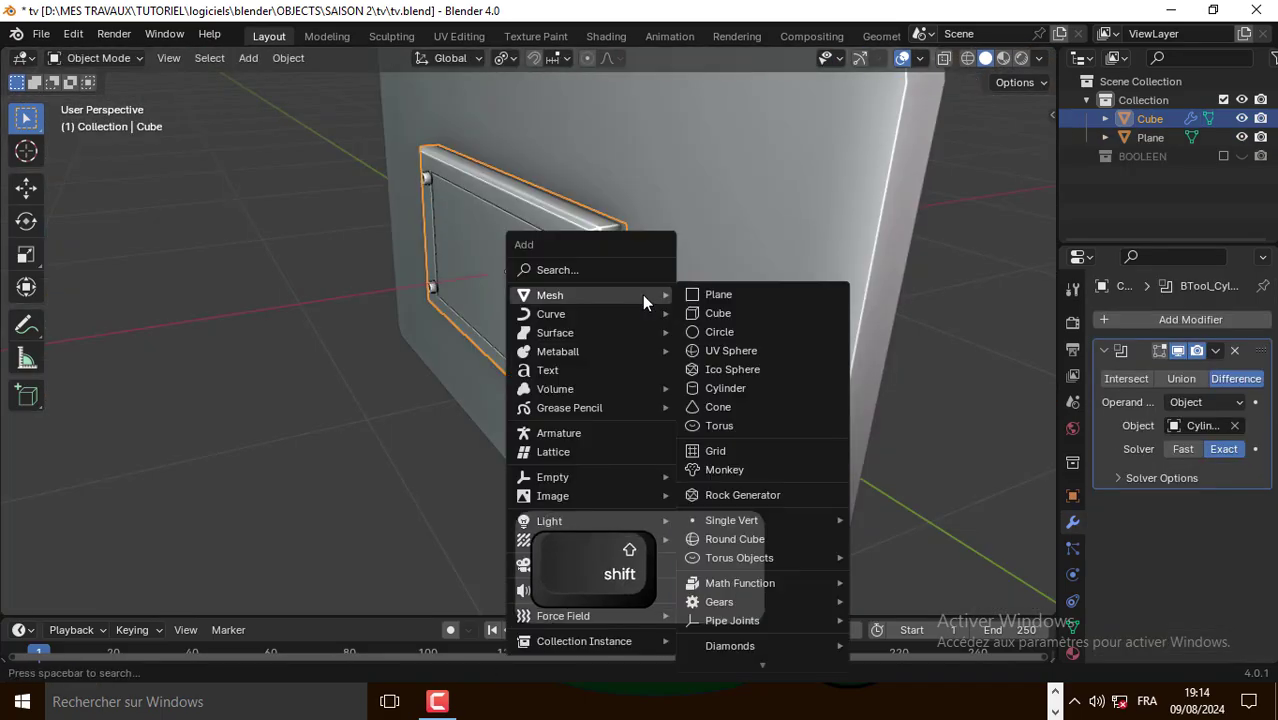
{"action": "left_click", "coordinate": [691, 314]}
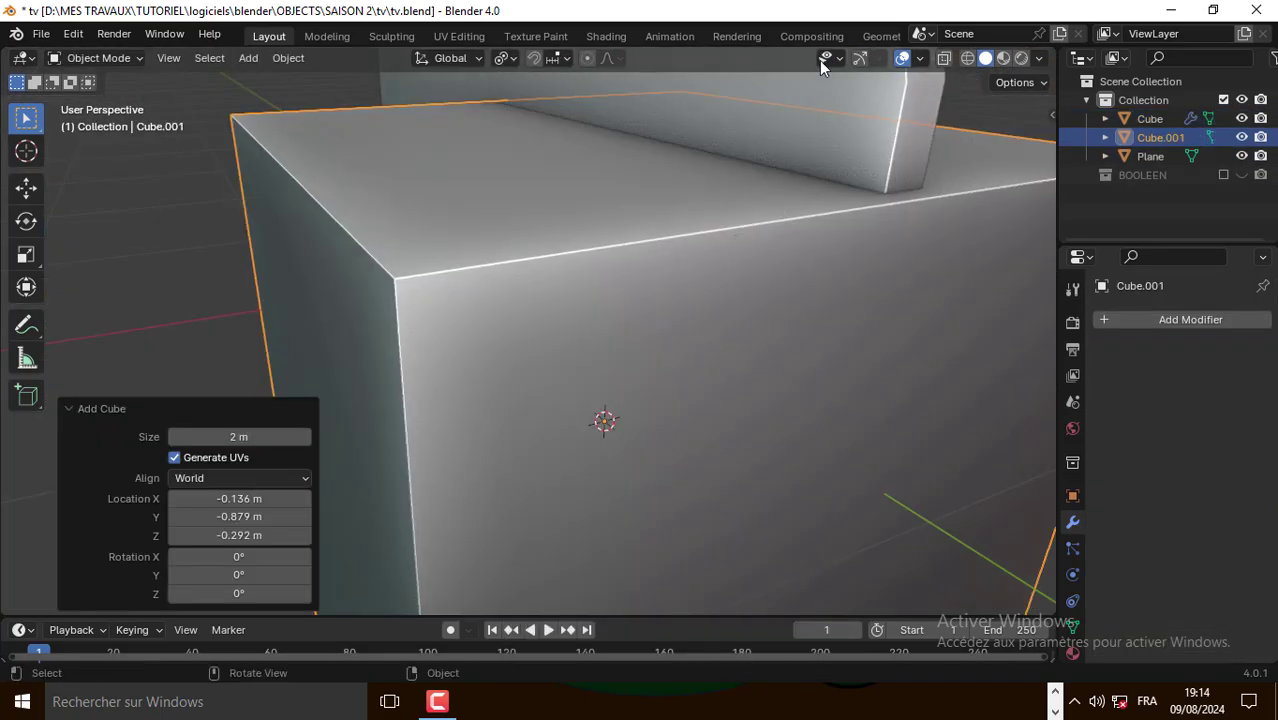
{"action": "key", "text": "s"}
{"action": "scroll", "coordinate": [736, 250], "scroll_direction": "down", "scroll_amount": 5}
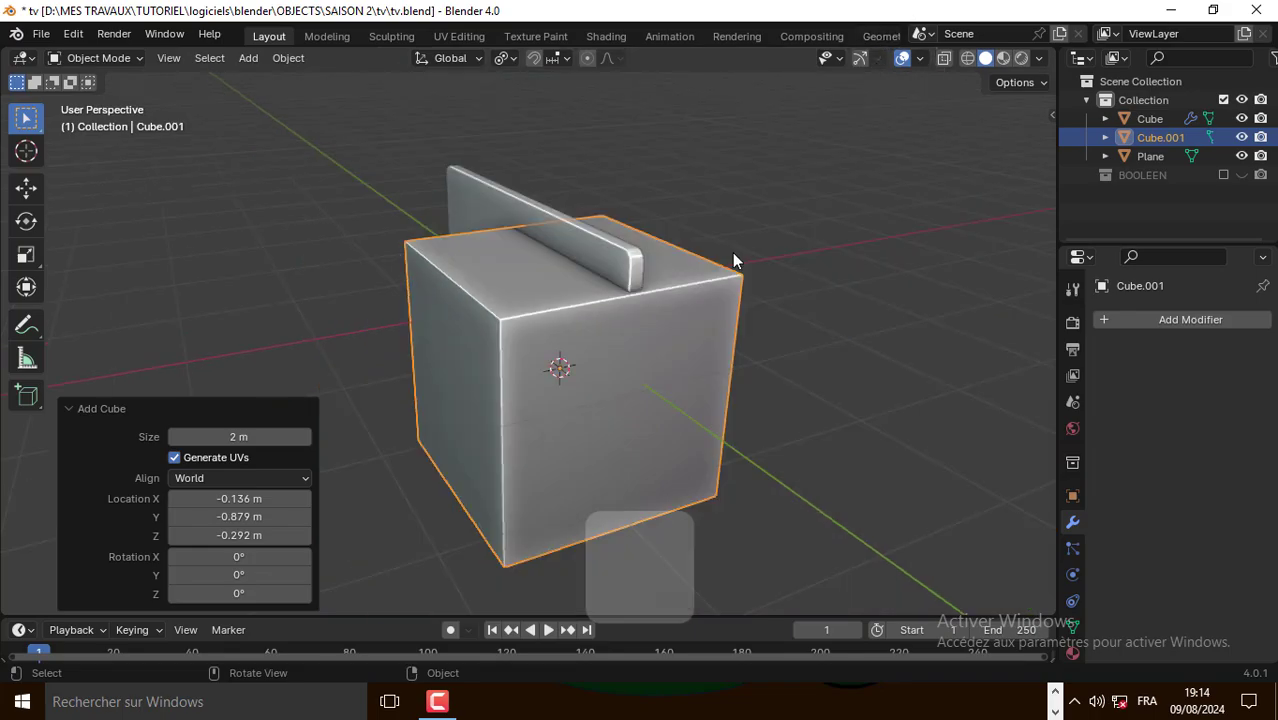
{"action": "key", "text": "s"}
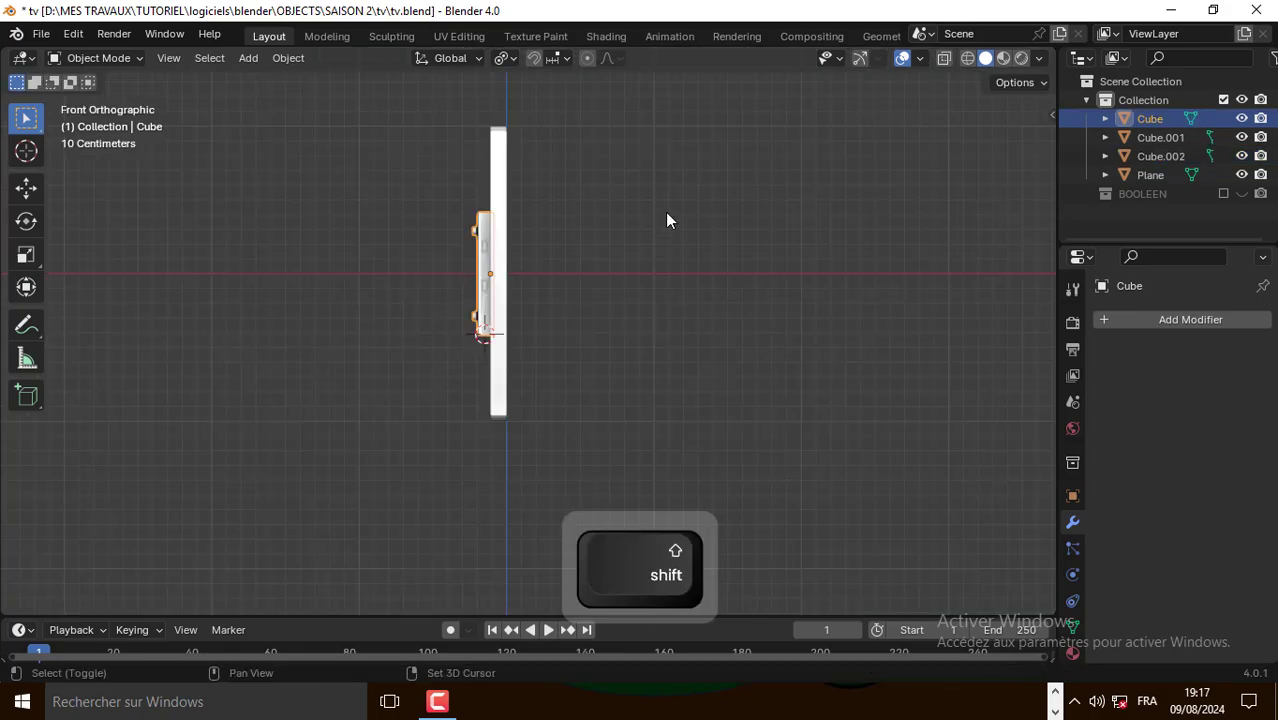
Add a Bezier curve level with the TV's lower part
{"action": "key", "text": "shift+a"}
{"action": "mouse_move", "coordinate": [666, 210]}
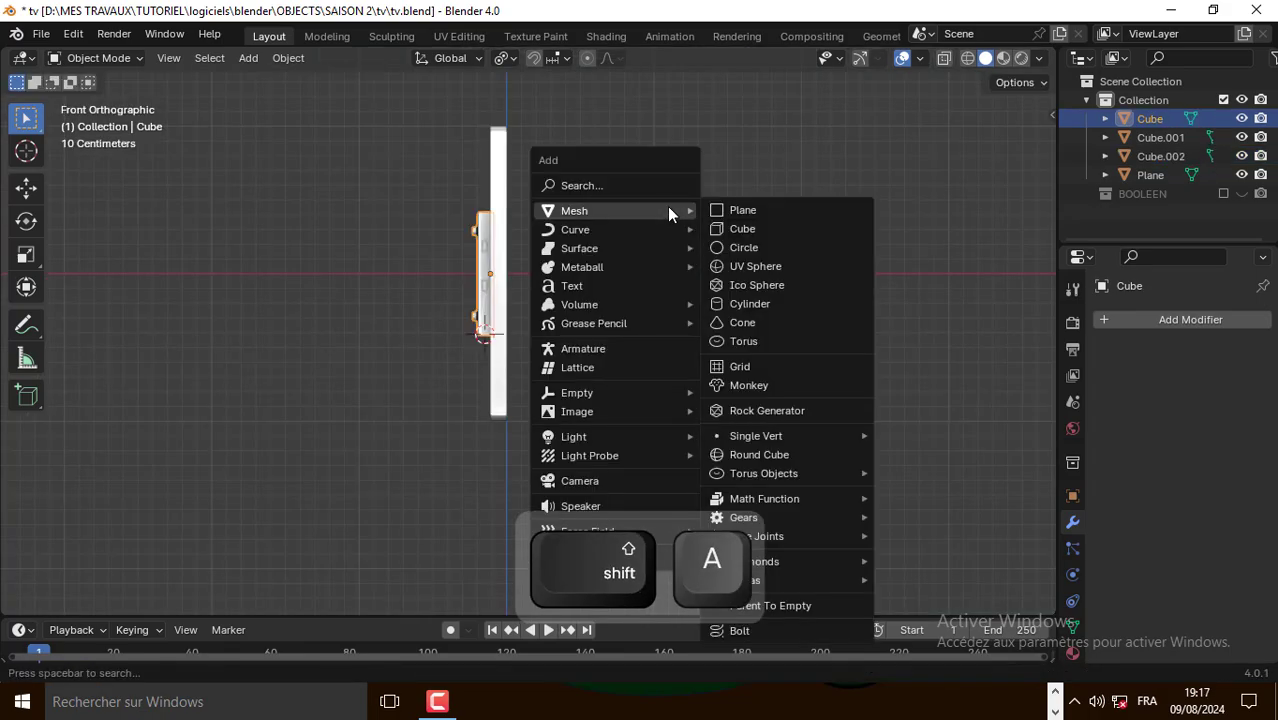
{"action": "mouse_move", "coordinate": [601, 224]}
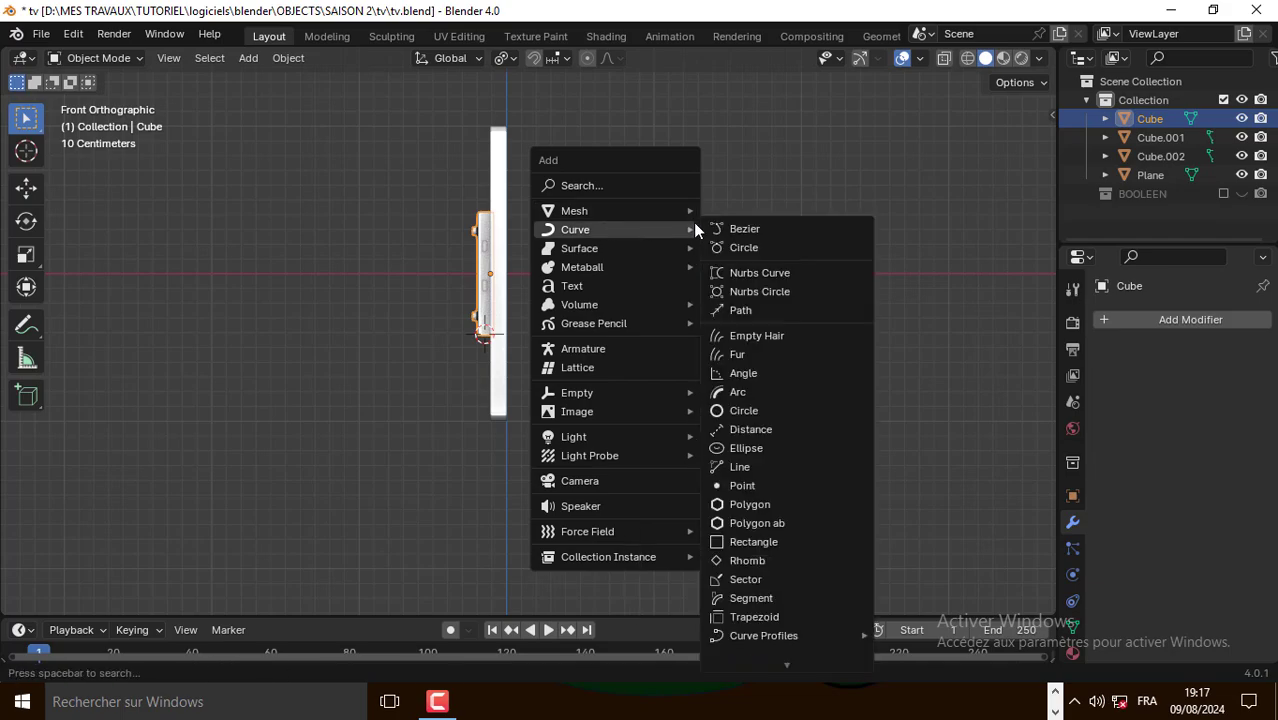
{"action": "left_click", "coordinate": [740, 229]}
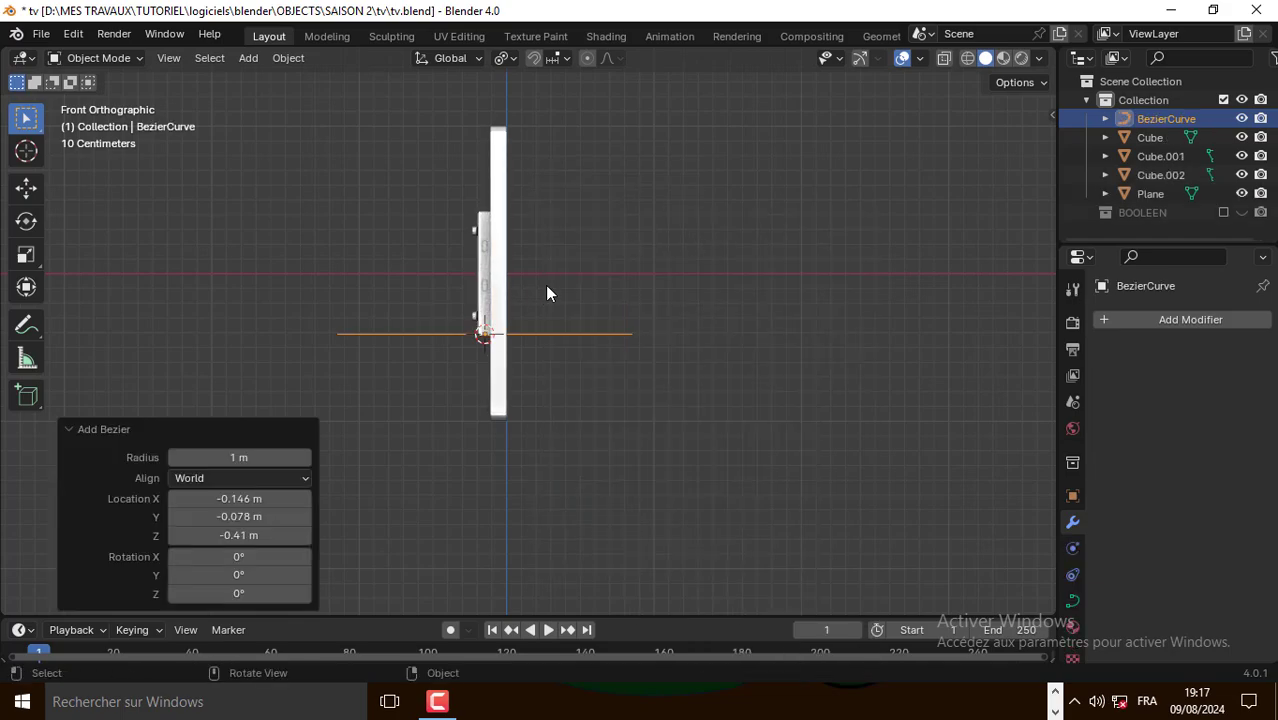
Replace the curve's points with a freehand-drawn cable hanging from the TV's bottom
{"action": "key", "text": "Tab"}
{"action": "scroll", "coordinate": [547, 305], "scroll_direction": "up", "scroll_amount": 5}
{"action": "key", "text": "x"}
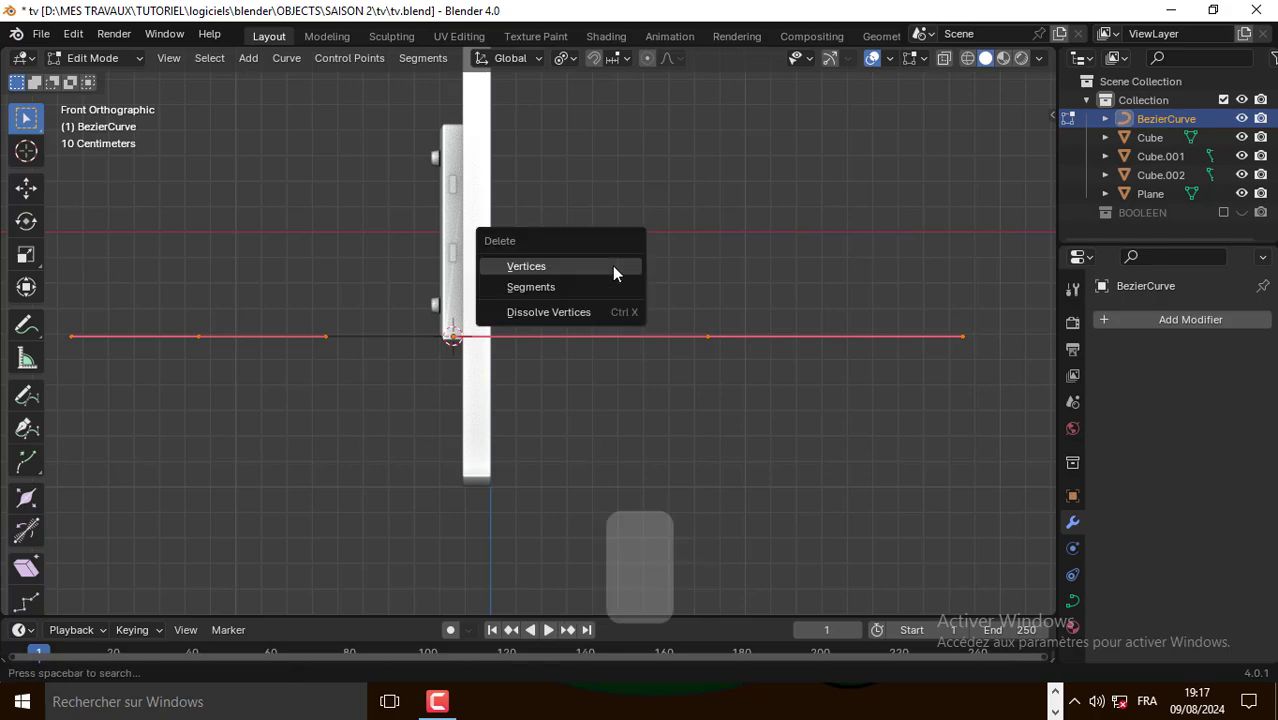
{"action": "left_click", "coordinate": [601, 266]}
{"action": "middle_click_drag", "start_coordinate": [601, 266], "coordinate": [622, 177], "text": "shift"}
{"action": "left_click", "coordinate": [26, 394]}
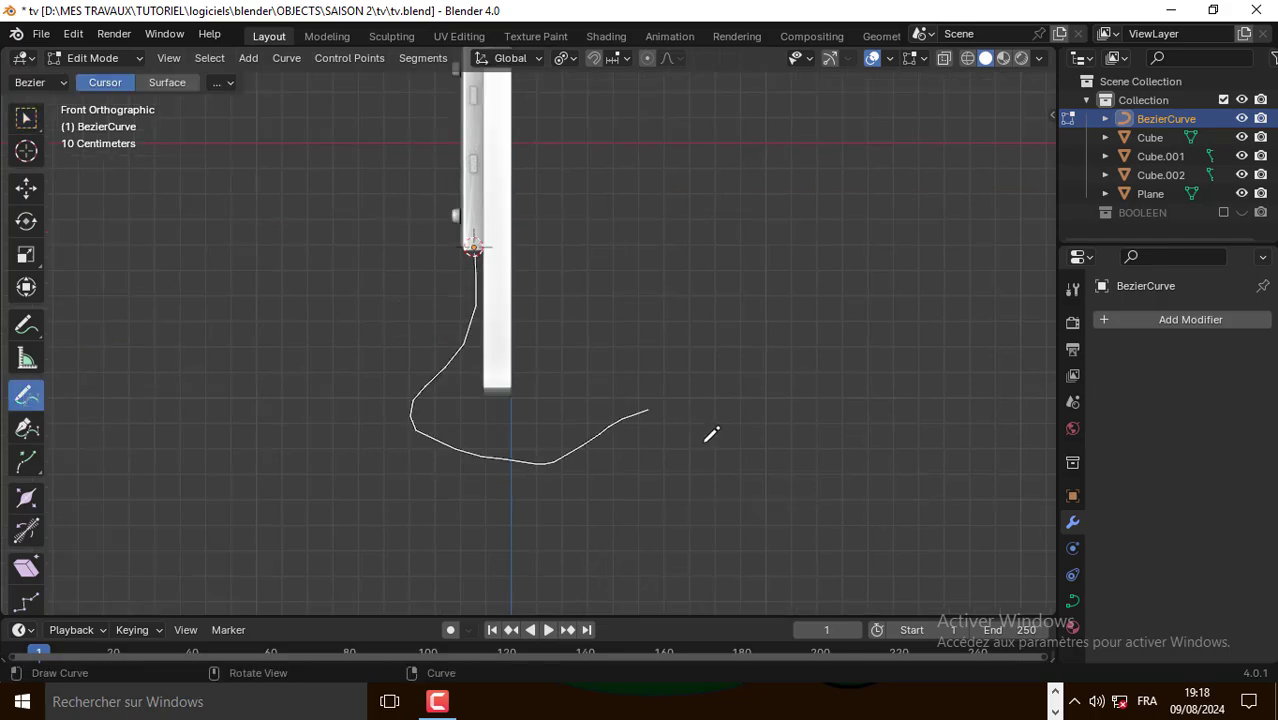
{"action": "left_click_drag", "start_coordinate": [858, 371], "coordinate": [919, 394]}
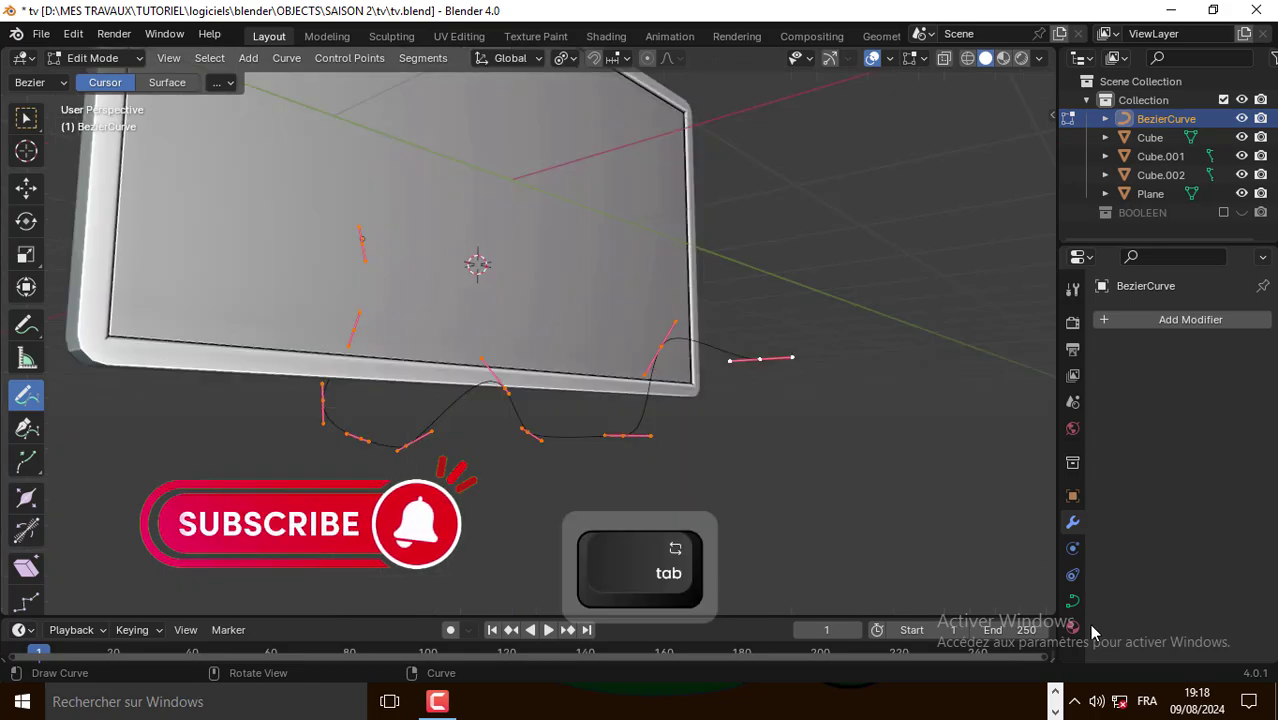
Give the cable curve a 0.015 m bevel depth and return to Object Mode
{"action": "left_click", "coordinate": [1074, 602]}
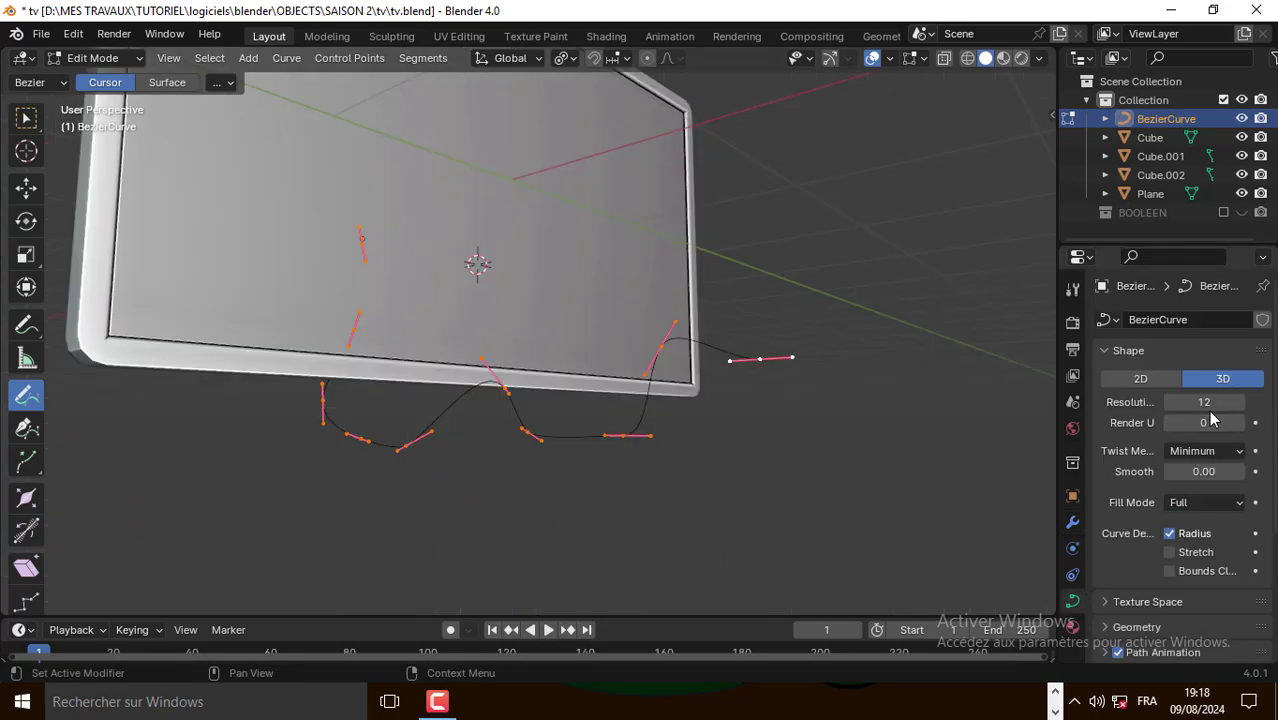
{"action": "scroll", "coordinate": [1122, 472], "scroll_direction": "down", "scroll_amount": 3}
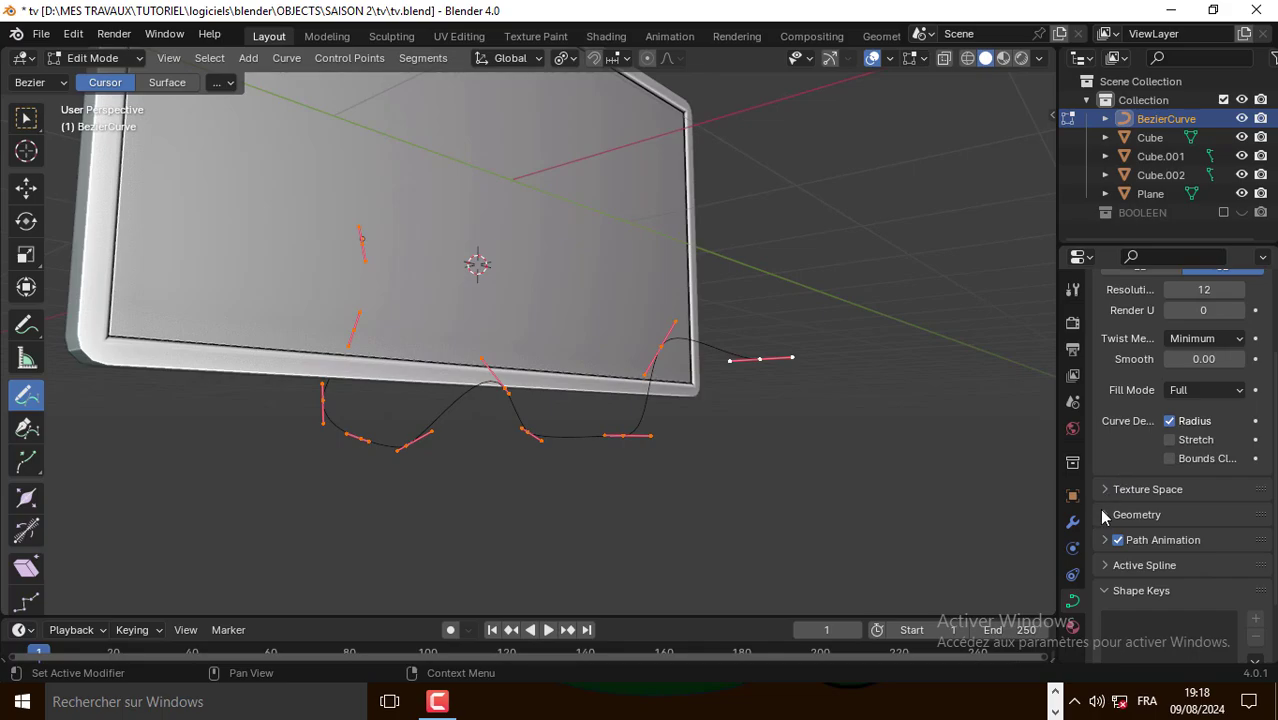
{"action": "left_click", "coordinate": [1106, 515]}
{"action": "scroll", "coordinate": [1117, 532], "scroll_direction": "down", "scroll_amount": 2}
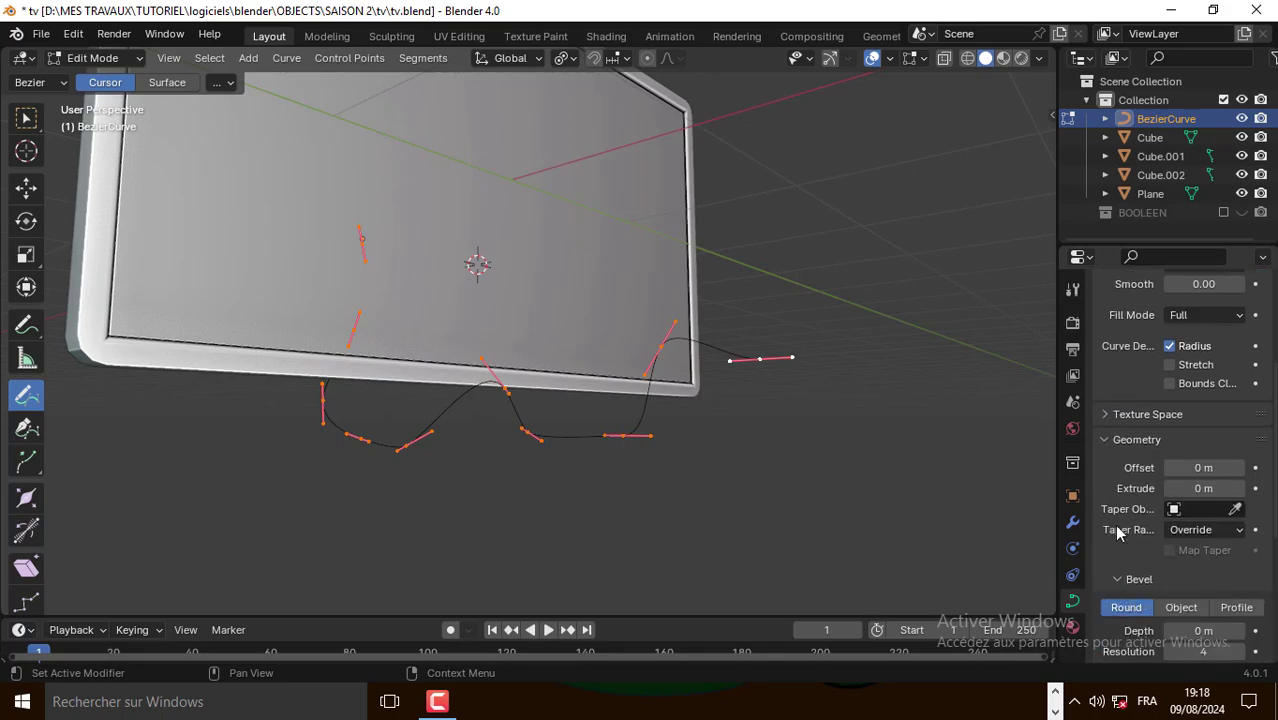
{"action": "scroll", "coordinate": [1160, 540], "scroll_direction": "down", "scroll_amount": 2}
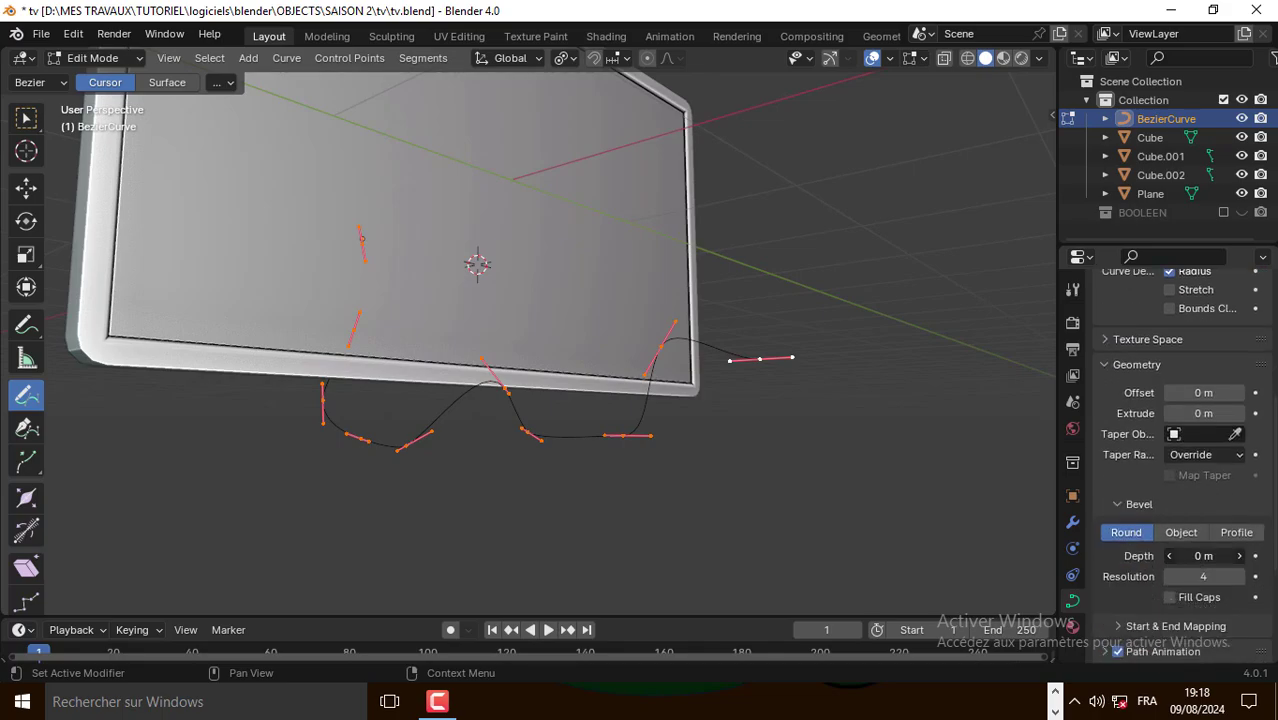
{"action": "mouse_move", "coordinate": [1203, 555]}
{"action": "left_mouse_down"}
{"action": "mouse_move", "coordinate": [1240, 555]}
{"action": "mouse_move", "coordinate": [1202, 555]}
{"action": "left_mouse_up"}
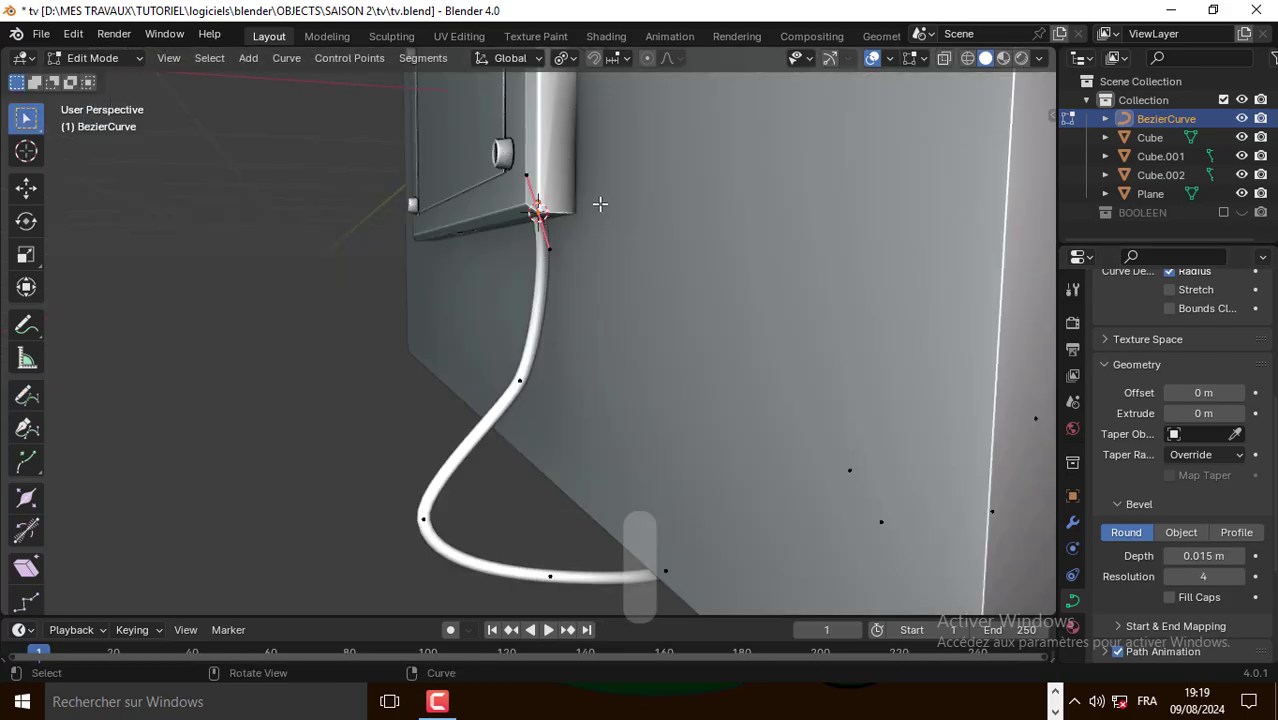
{"action": "key", "text": "Tab"}
Add a cube and scale it down twice into a tiny block at the cable's end
{"action": "scroll", "coordinate": [600, 200], "scroll_direction": "down", "scroll_amount": 3}
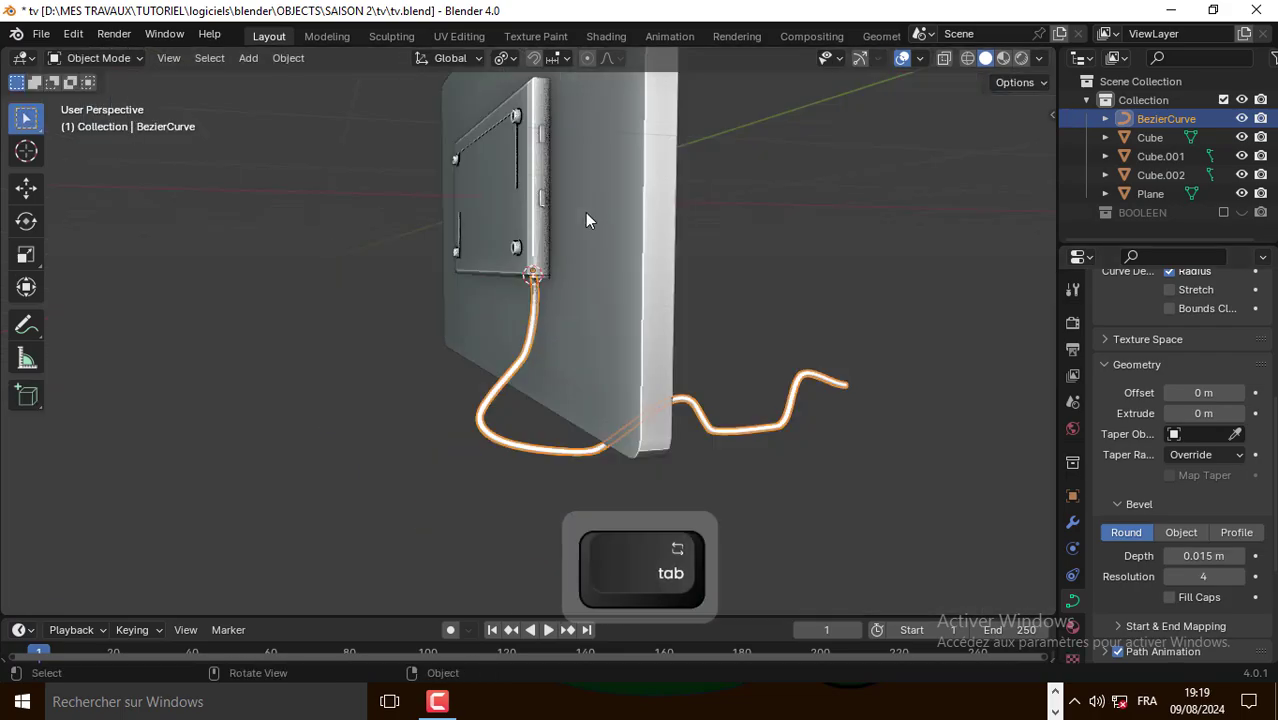
{"action": "key", "text": "shift+a"}
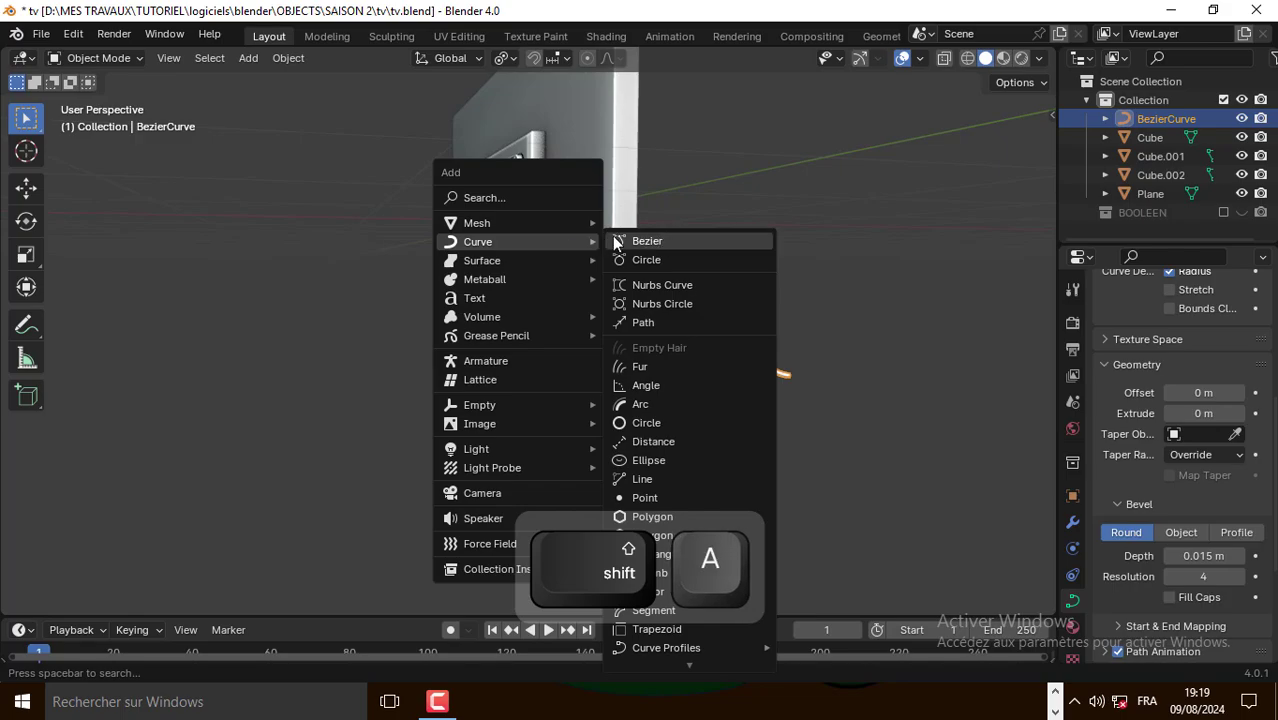
{"action": "mouse_move", "coordinate": [517, 227]}
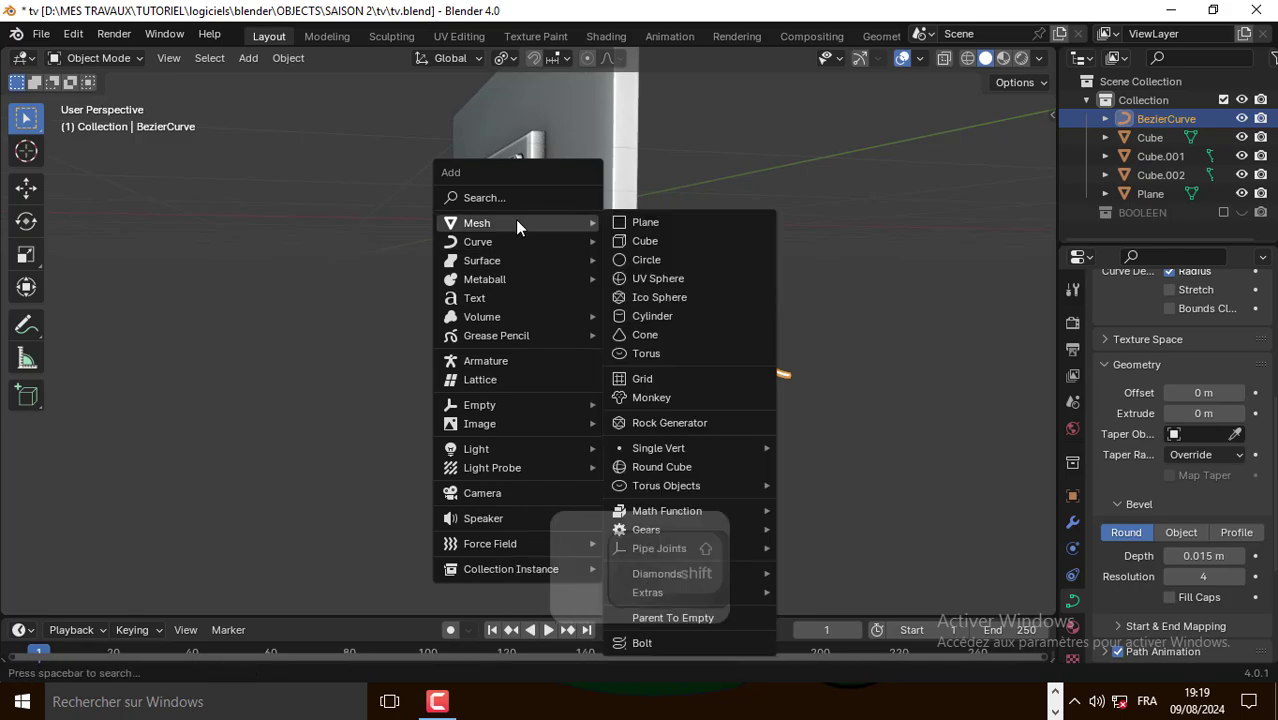
{"action": "left_click", "coordinate": [630, 241]}
{"action": "scroll", "coordinate": [625, 230], "scroll_direction": "up", "scroll_amount": 2}
{"action": "scroll", "coordinate": [636, 220], "scroll_direction": "down", "scroll_amount": 4}
{"action": "scroll", "coordinate": [636, 225], "scroll_direction": "up", "scroll_amount": 2}
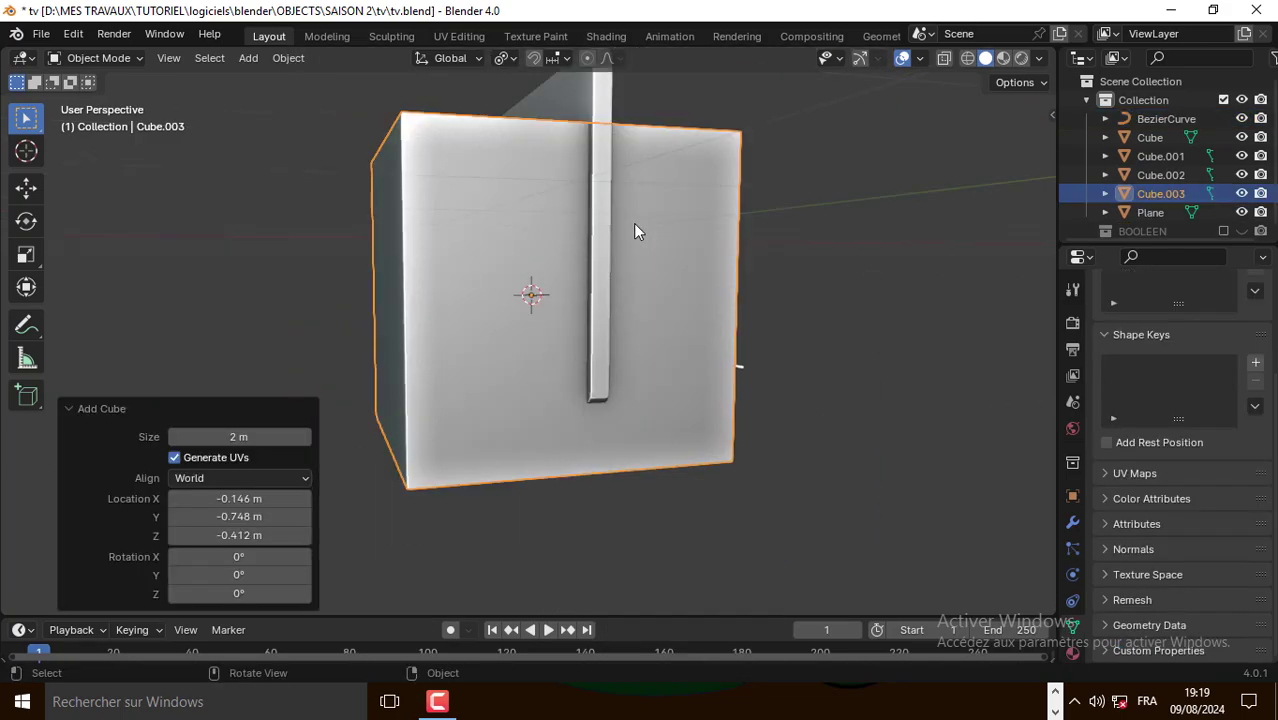
{"action": "middle_click_drag", "start_coordinate": [633, 223], "coordinate": [795, 138]}
{"action": "key", "text": "s"}
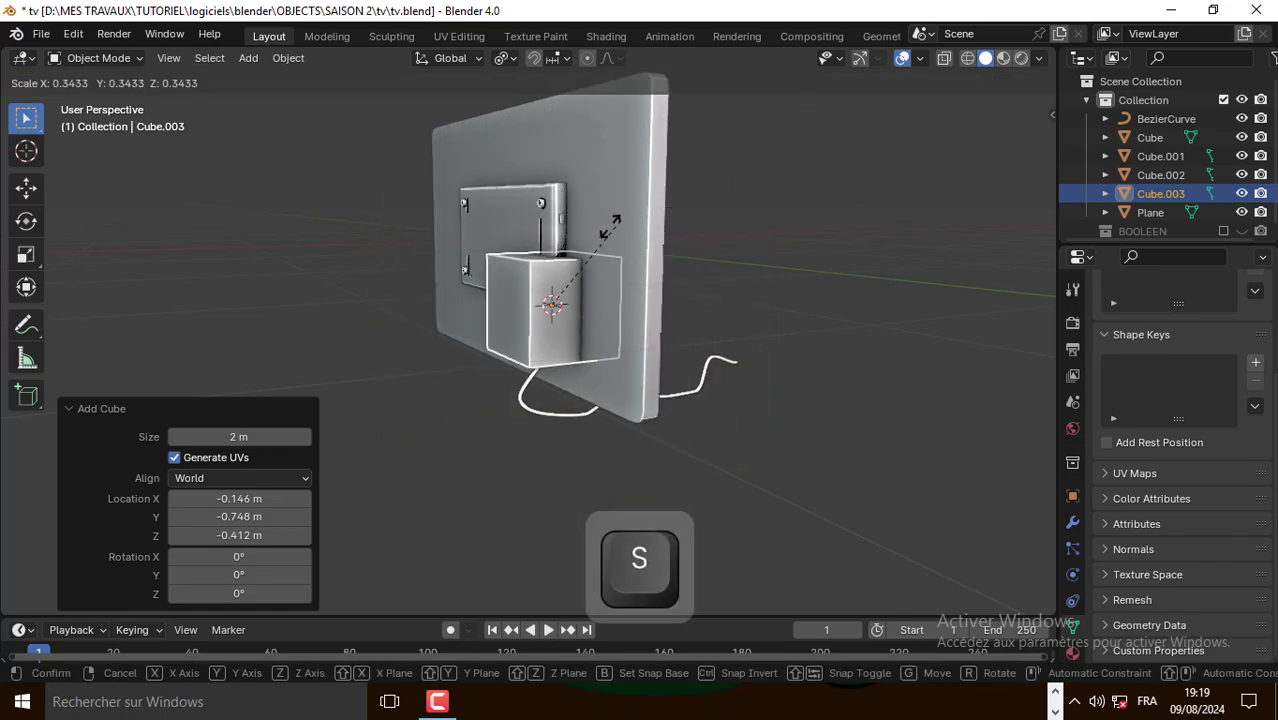
{"action": "left_click", "coordinate": [563, 289]}
{"action": "scroll", "coordinate": [563, 289], "scroll_direction": "up", "scroll_amount": 10}
{"action": "key", "text": "s"}
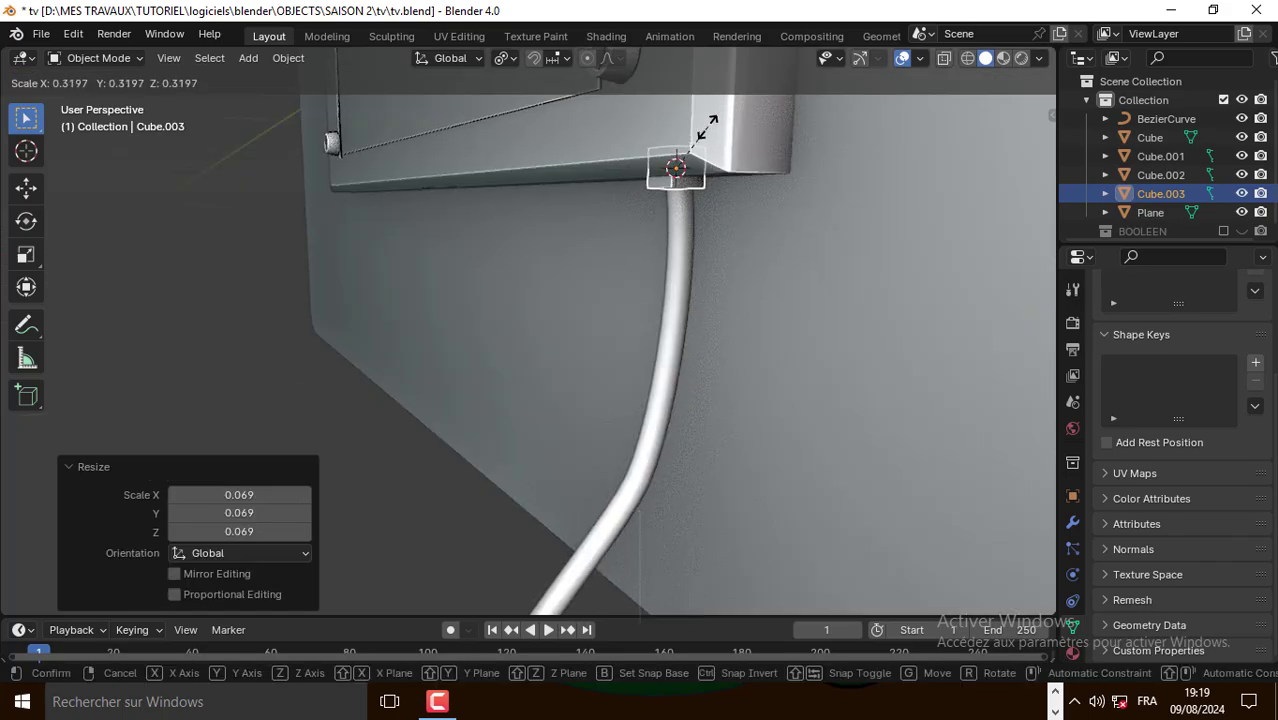
{"action": "left_click", "coordinate": [704, 131]}
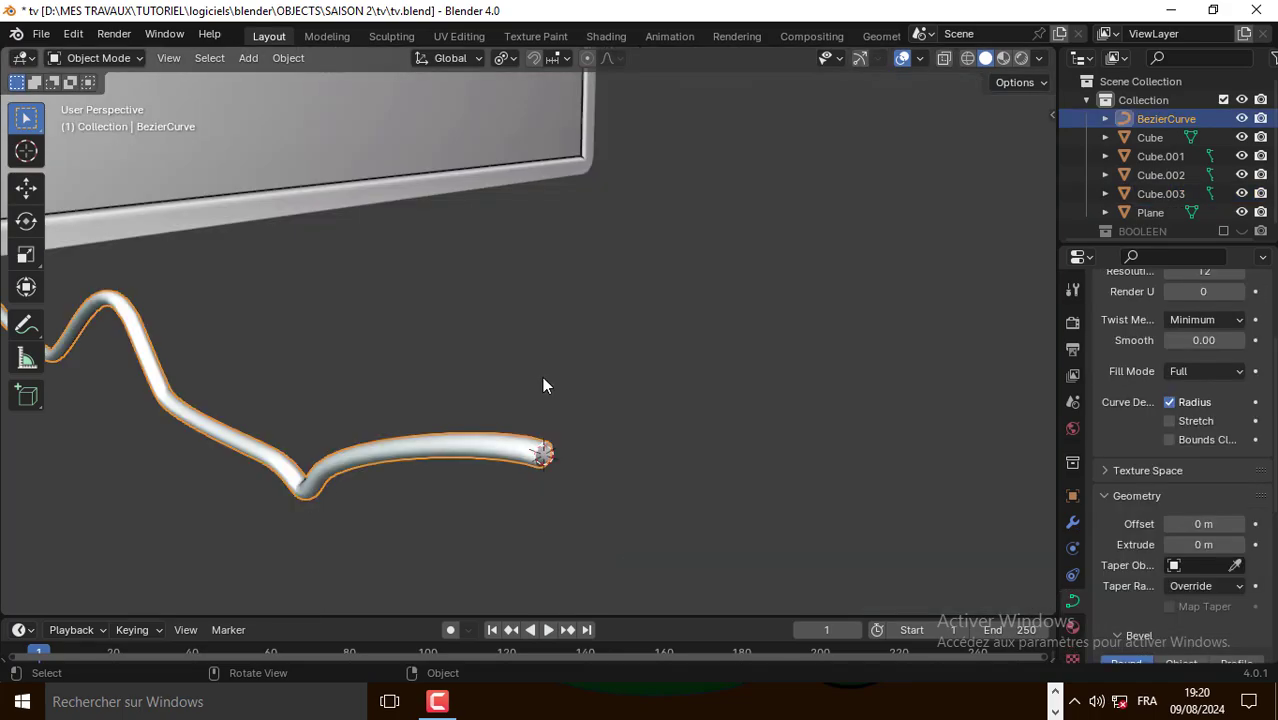
Add another cube for the plug and shrink it at the cable's loose end
{"action": "key", "text": "shift+a"}
{"action": "mouse_move", "coordinate": [581, 311]}
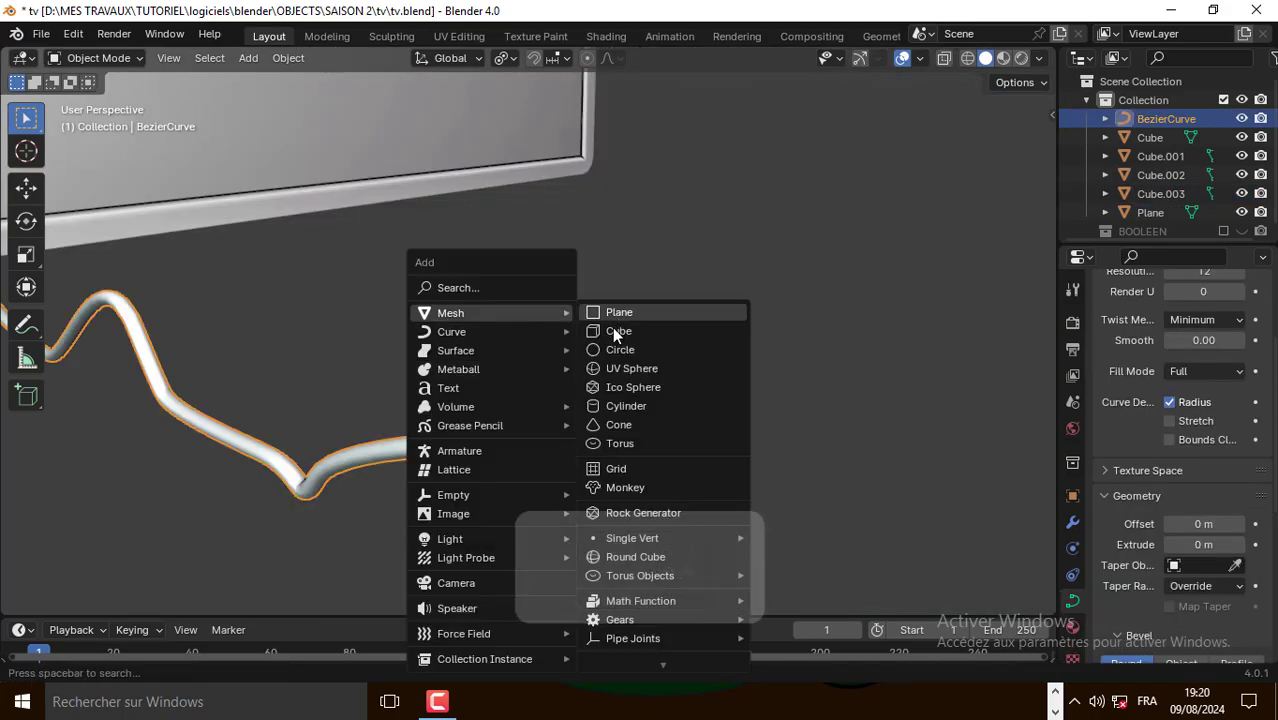
{"action": "left_click", "coordinate": [614, 331]}
{"action": "scroll", "coordinate": [668, 298], "scroll_direction": "down", "scroll_amount": 5}
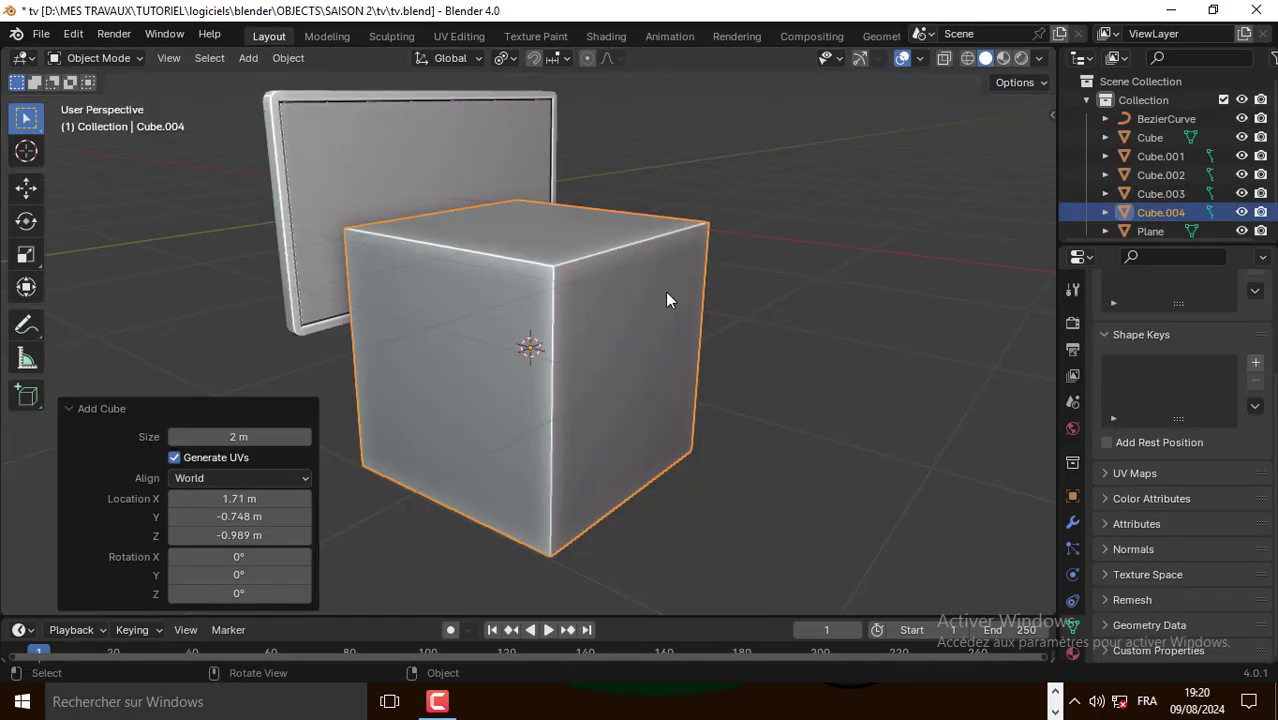
{"action": "scroll", "coordinate": [668, 300], "scroll_direction": "down", "scroll_amount": 4}
{"action": "key", "text": "s"}
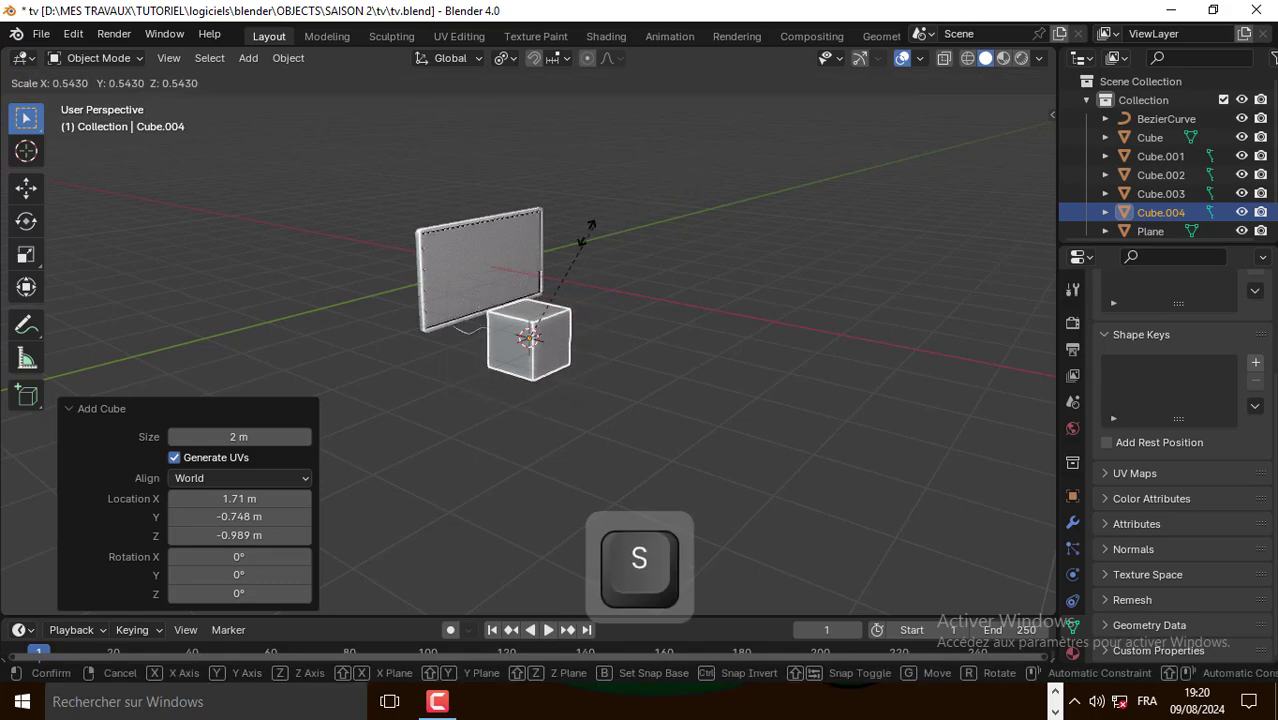
{"action": "left_click", "coordinate": [541, 300]}
{"action": "scroll", "coordinate": [541, 300], "scroll_direction": "up", "scroll_amount": 8}
Taper one end of the plug by shrinking a face, then bevel its edges
{"action": "key", "text": "Tab"}
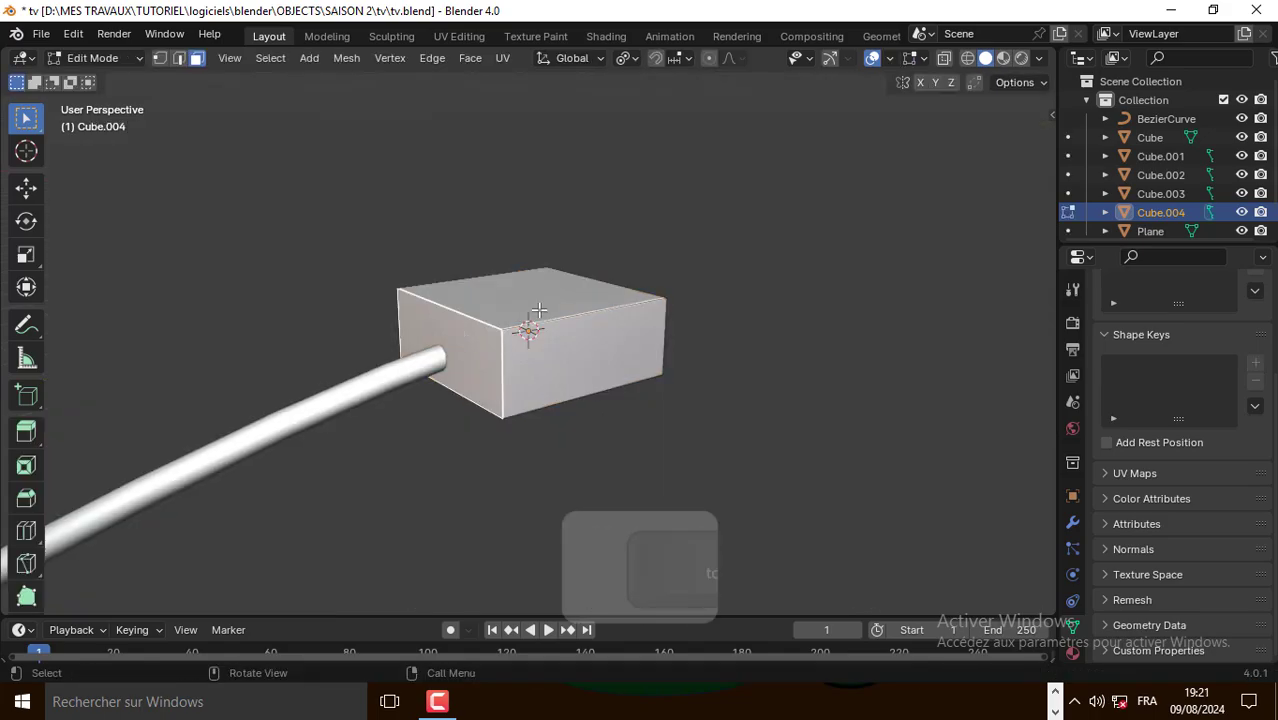
{"action": "key", "text": "s"}
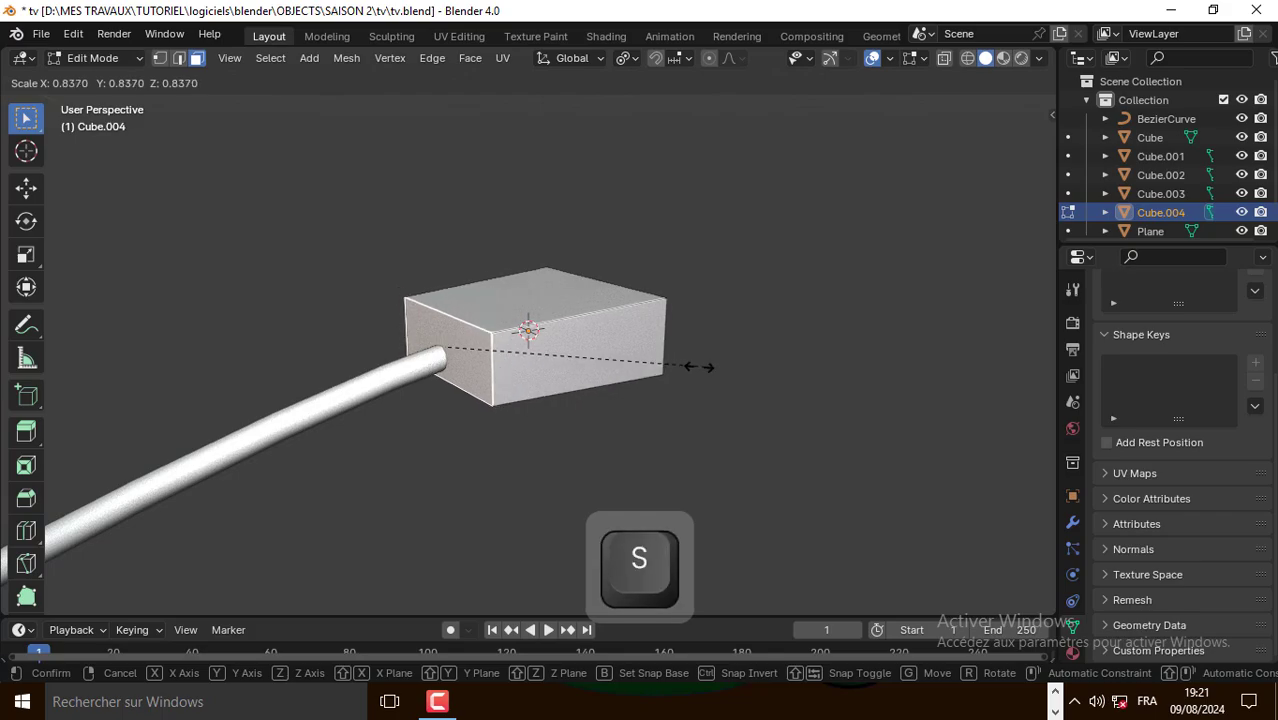
{"action": "left_click", "coordinate": [655, 365]}
{"action": "middle_click_drag", "start_coordinate": [655, 365], "coordinate": [636, 280]}
{"action": "key", "text": "2"}
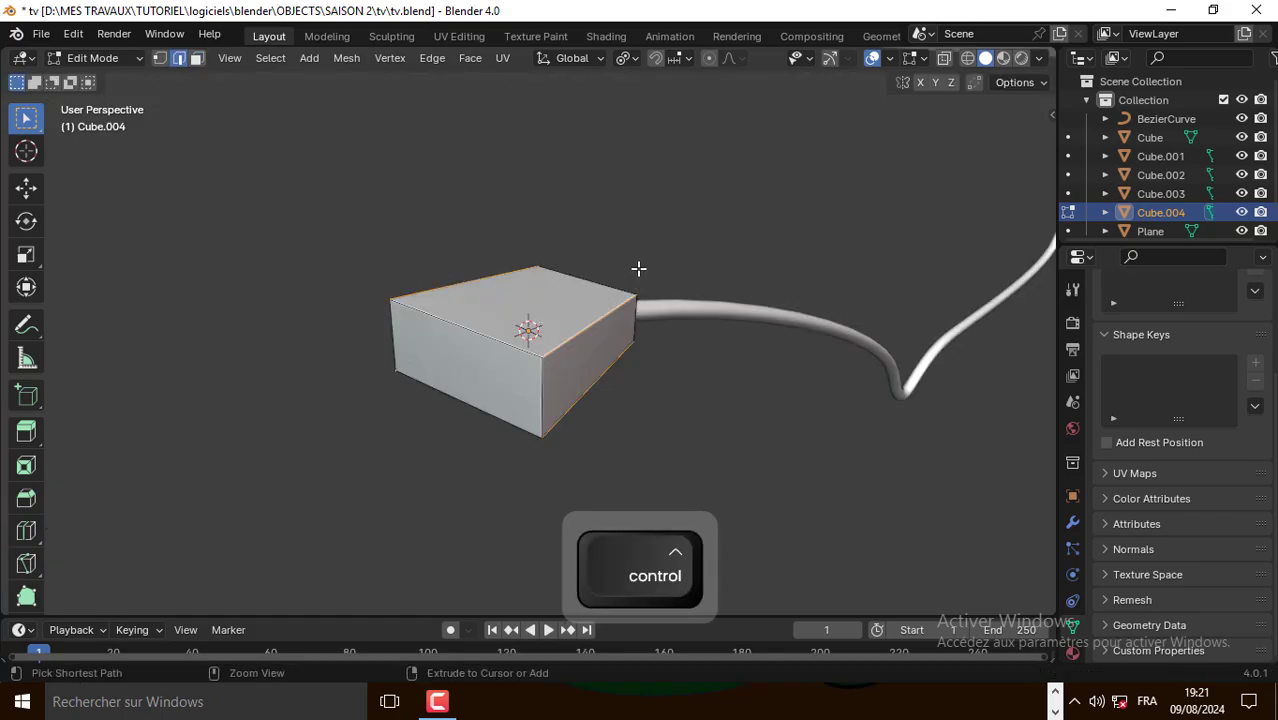
{"action": "key", "text": "ctrl+b"}
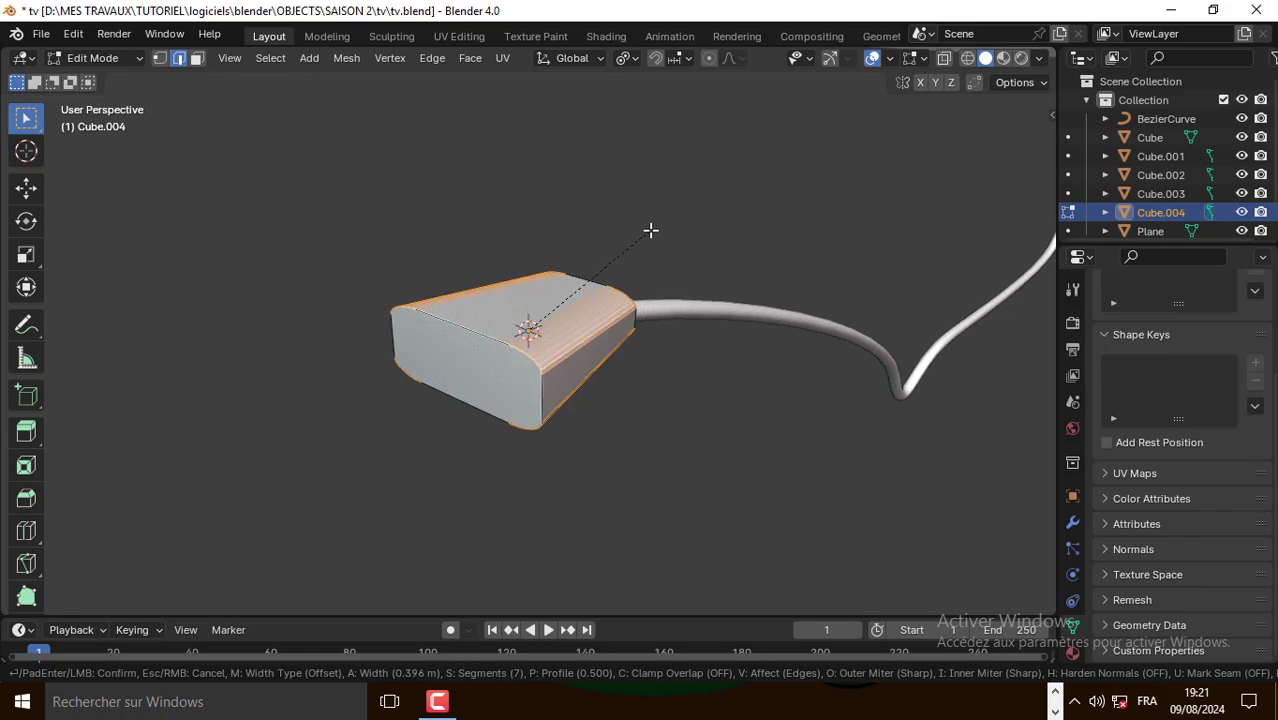
Inset the plug's front face, extrude it and push it inward to recess it
{"action": "key", "text": "i"}
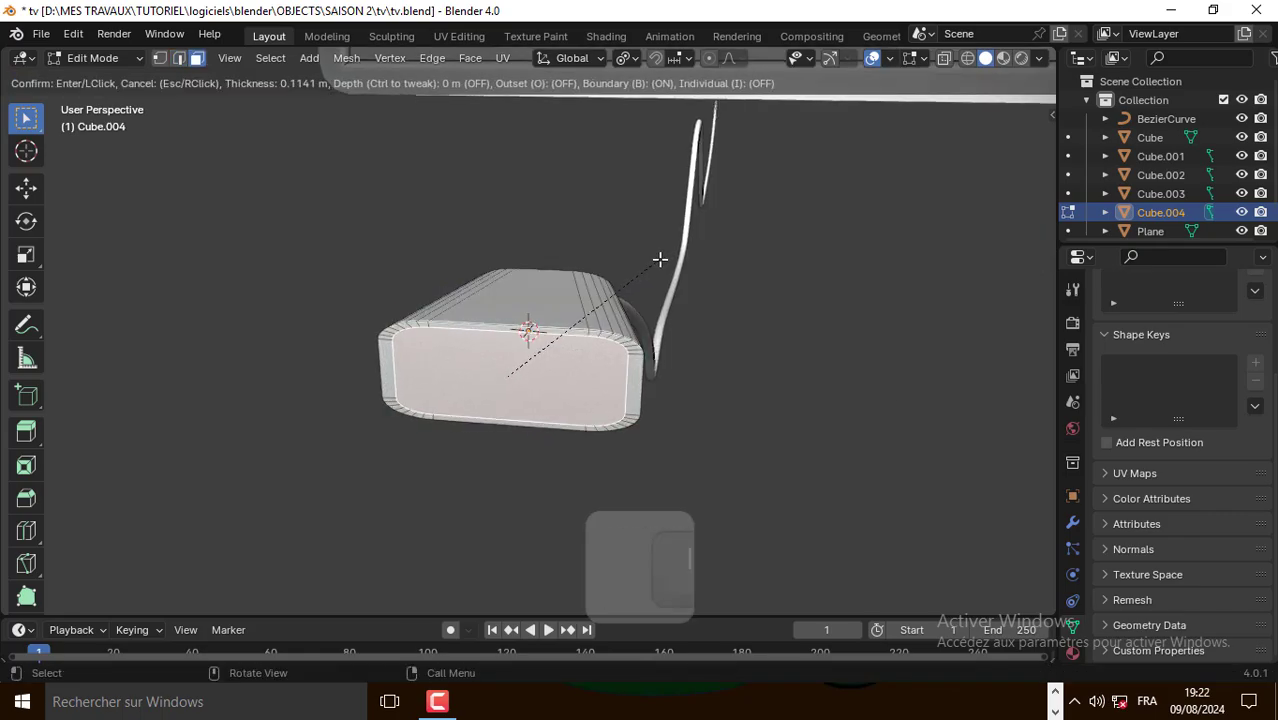
{"action": "left_click", "coordinate": [594, 307]}
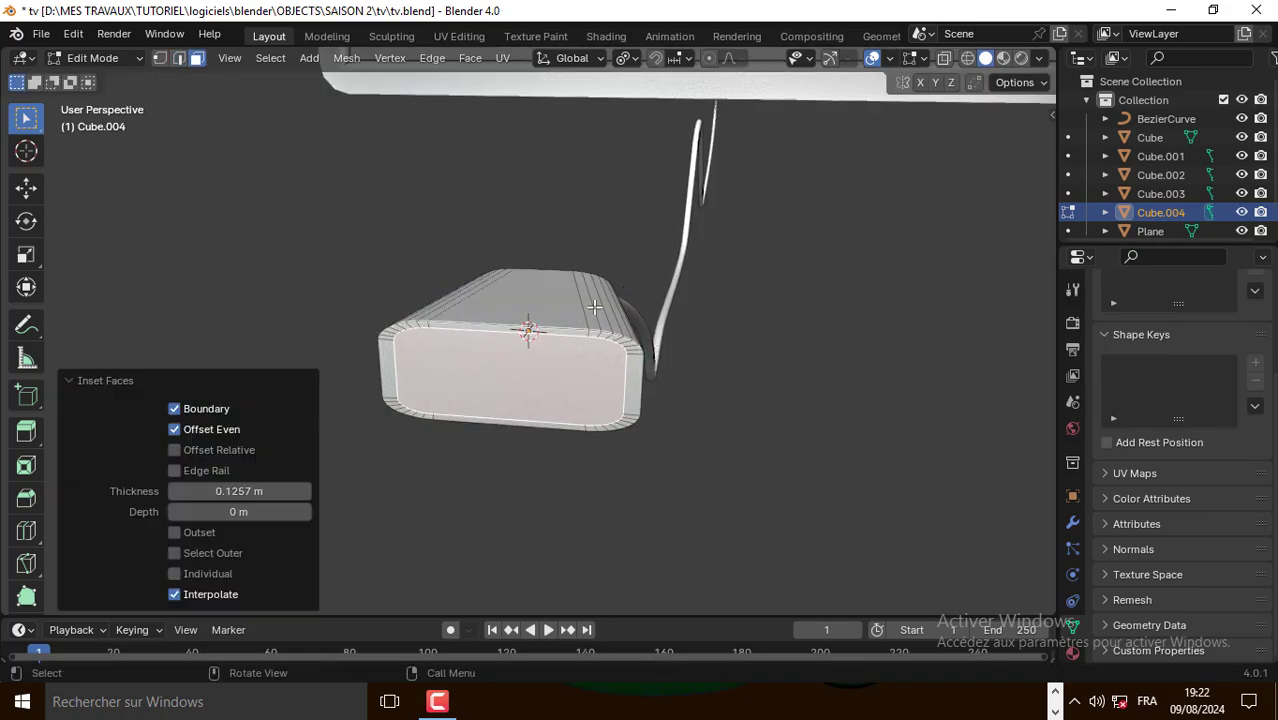
{"action": "middle_click_drag", "start_coordinate": [580, 316], "coordinate": [682, 340]}
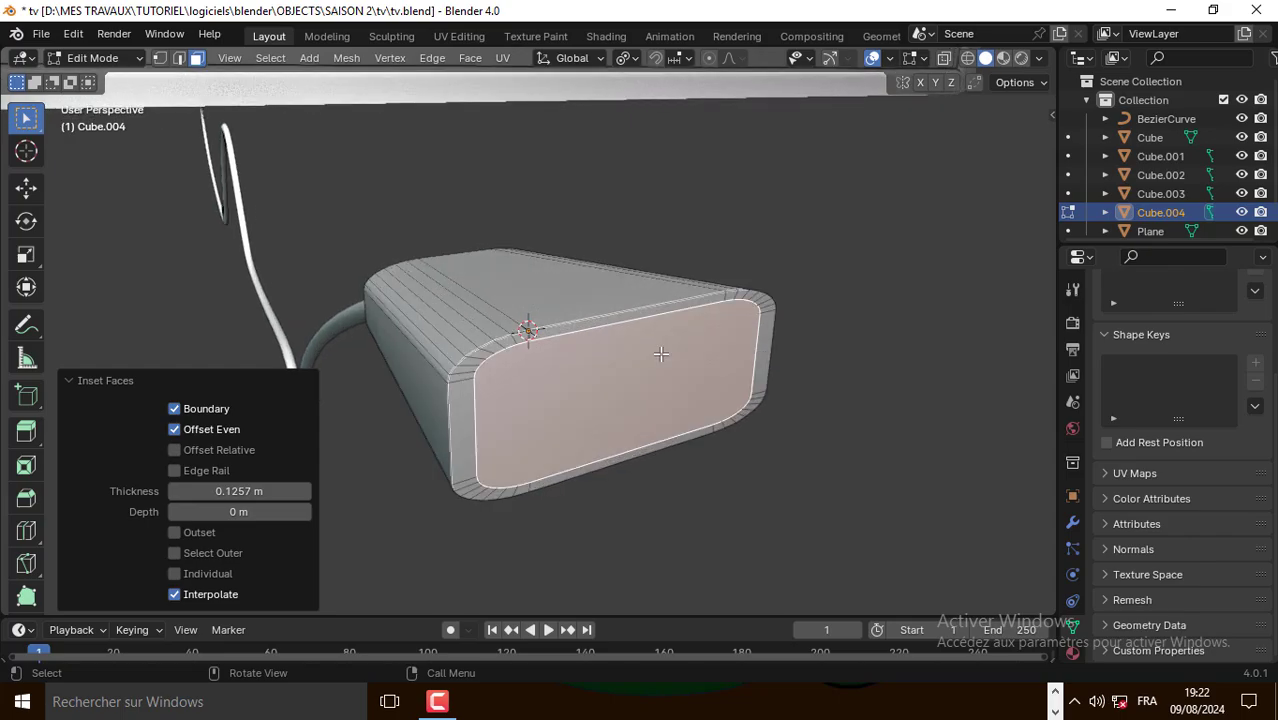
{"action": "key", "text": "e"}
{"action": "key", "text": "alt+s"}
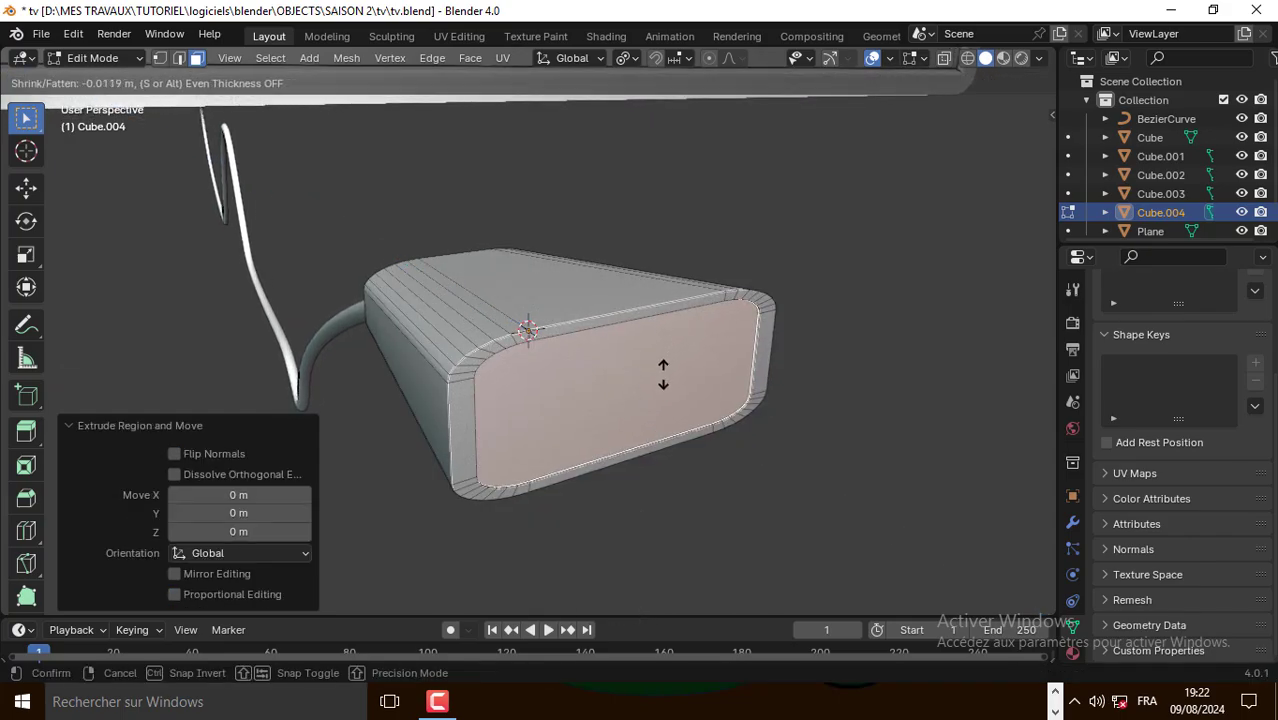
{"action": "left_click", "coordinate": [661, 383]}
Model a small rounded-tip cylindrical pin and duplicate it along Y for a second pin
{"action": "key", "text": "shift+a"}
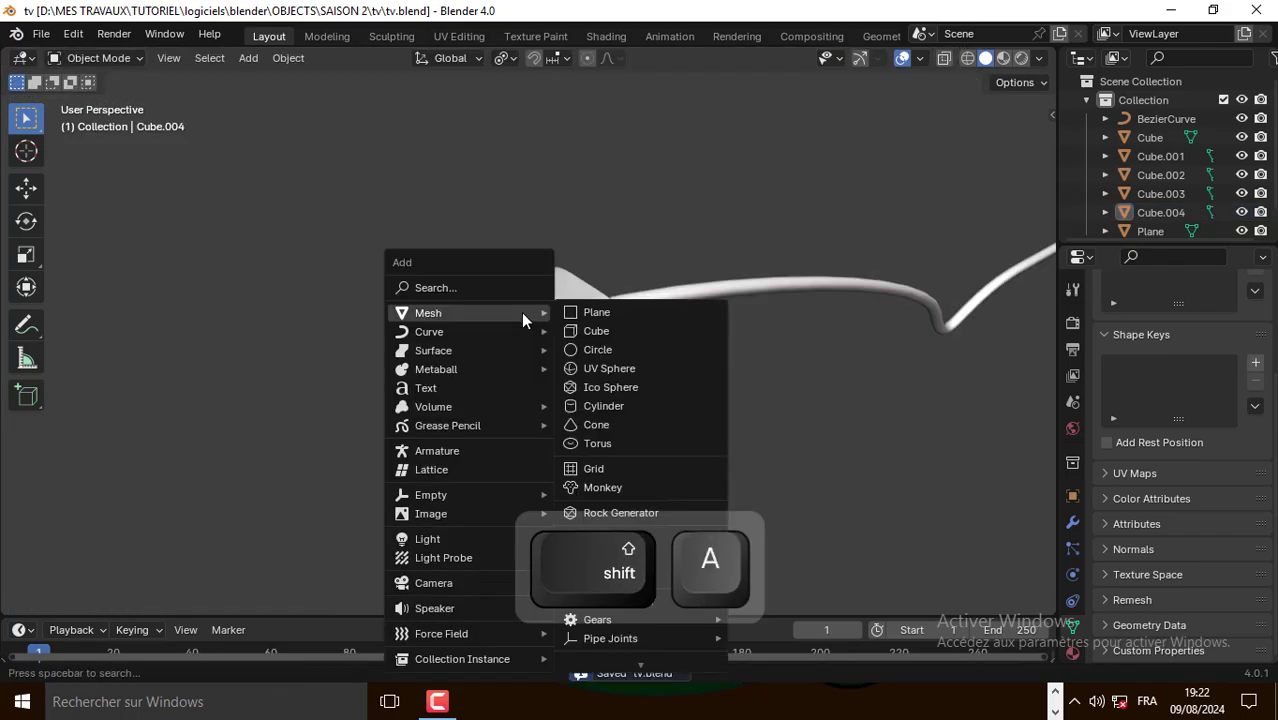
{"action": "left_click", "coordinate": [603, 406]}
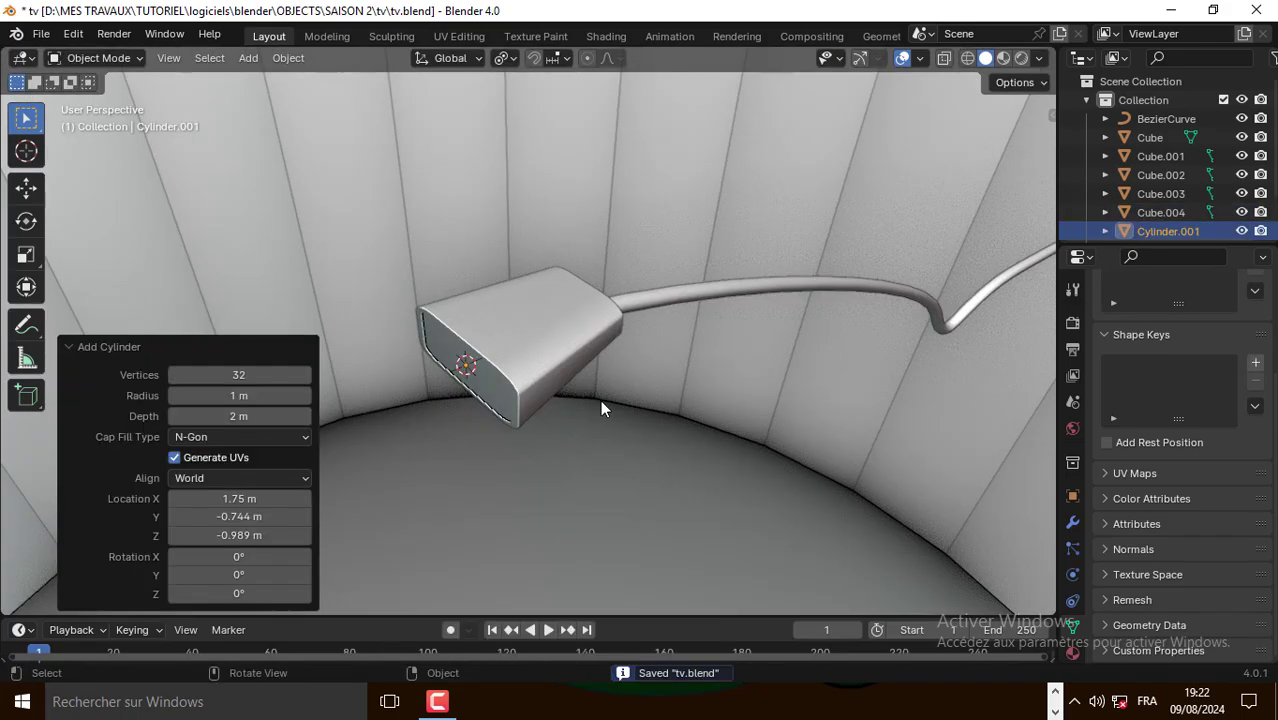
{"action": "scroll", "coordinate": [611, 390], "scroll_direction": "down", "scroll_amount": 3}
{"action": "key", "text": "s"}
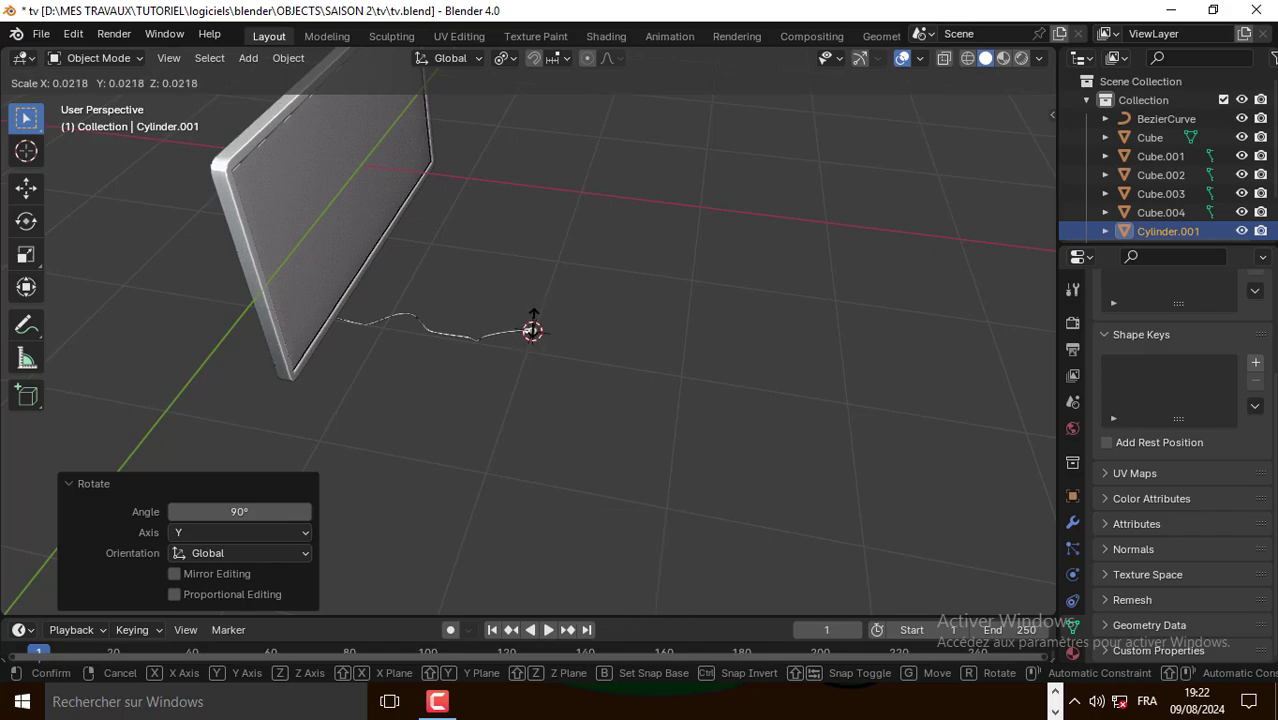
{"action": "left_click", "coordinate": [541, 314]}
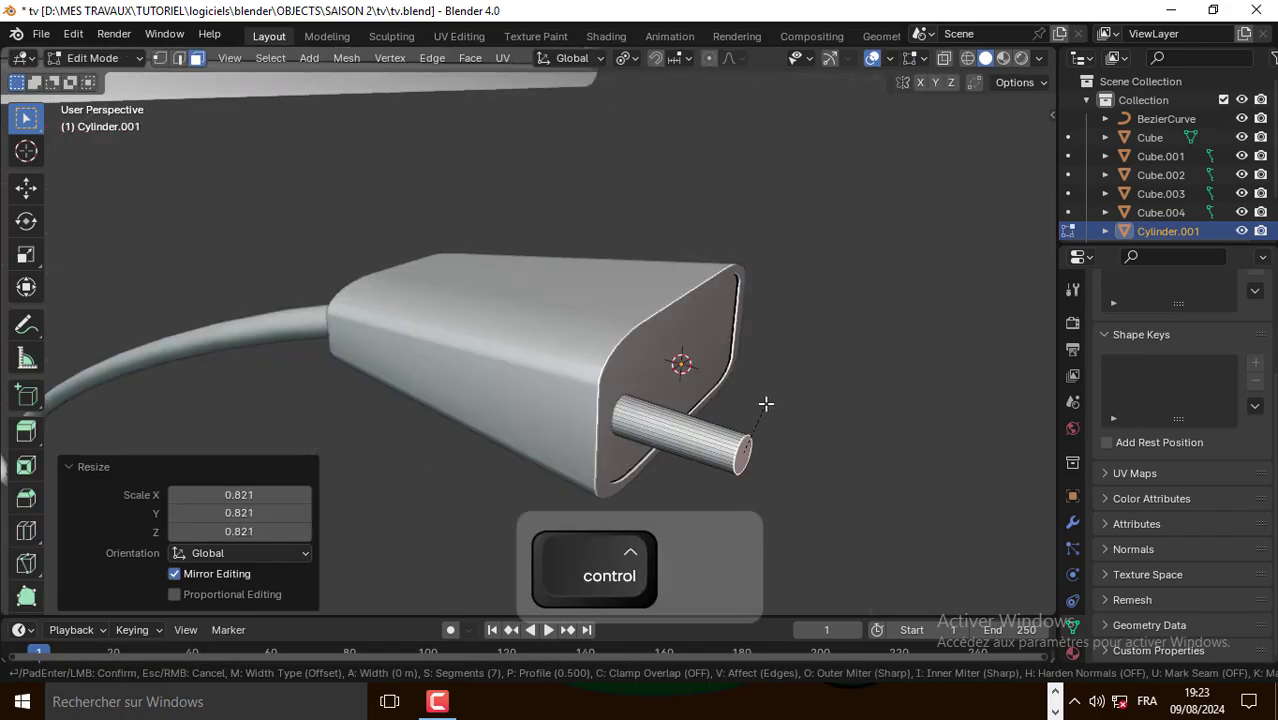
{"action": "key", "text": "ctrl+b"}
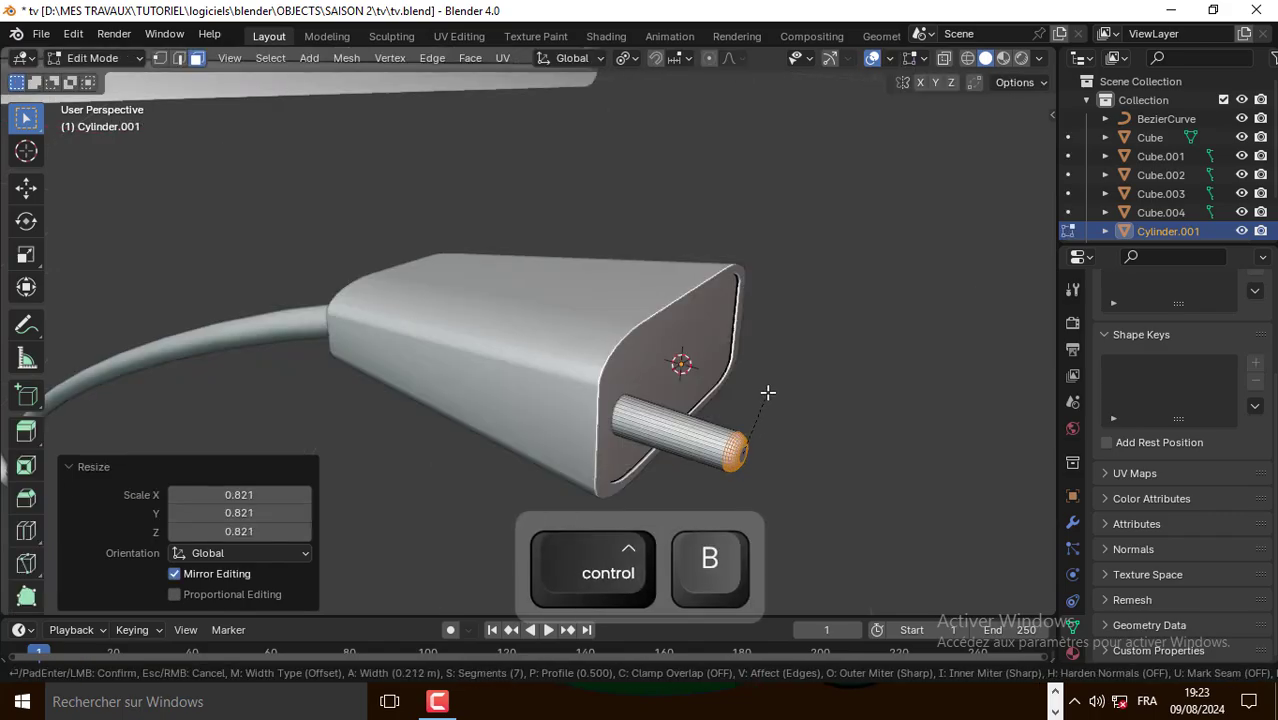
{"action": "left_click", "coordinate": [767, 392]}
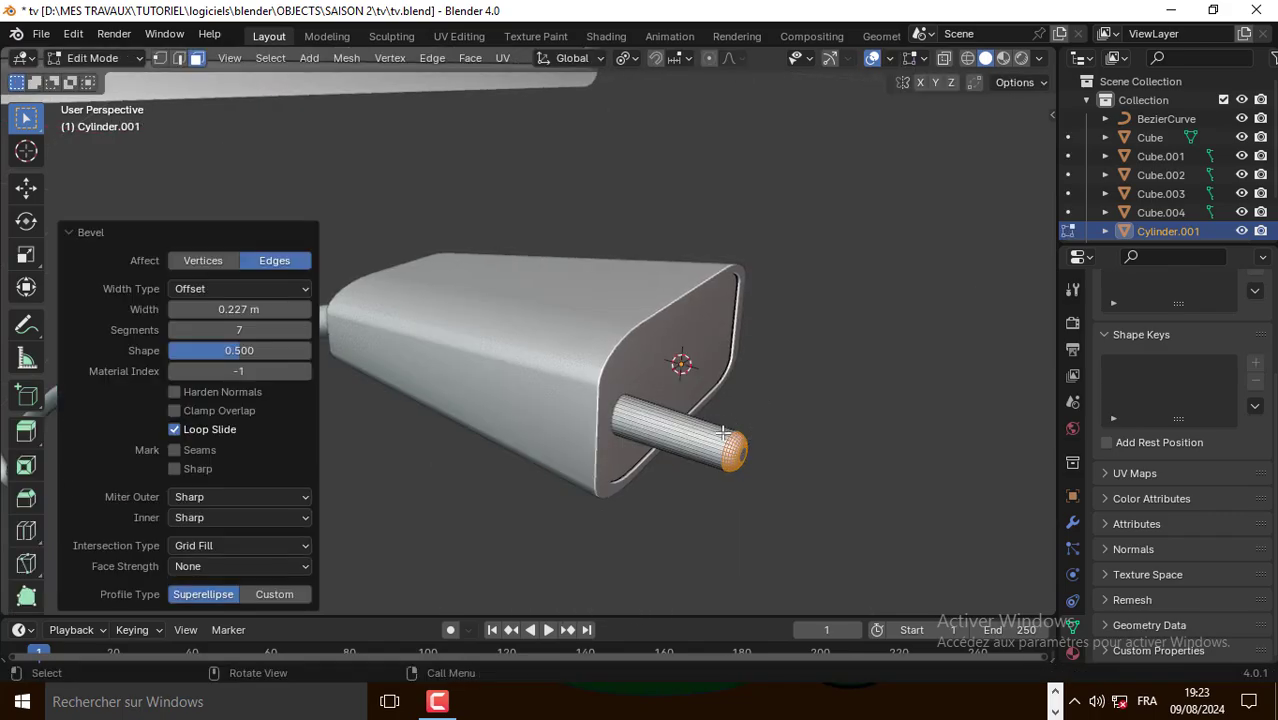
{"action": "key", "text": "l"}
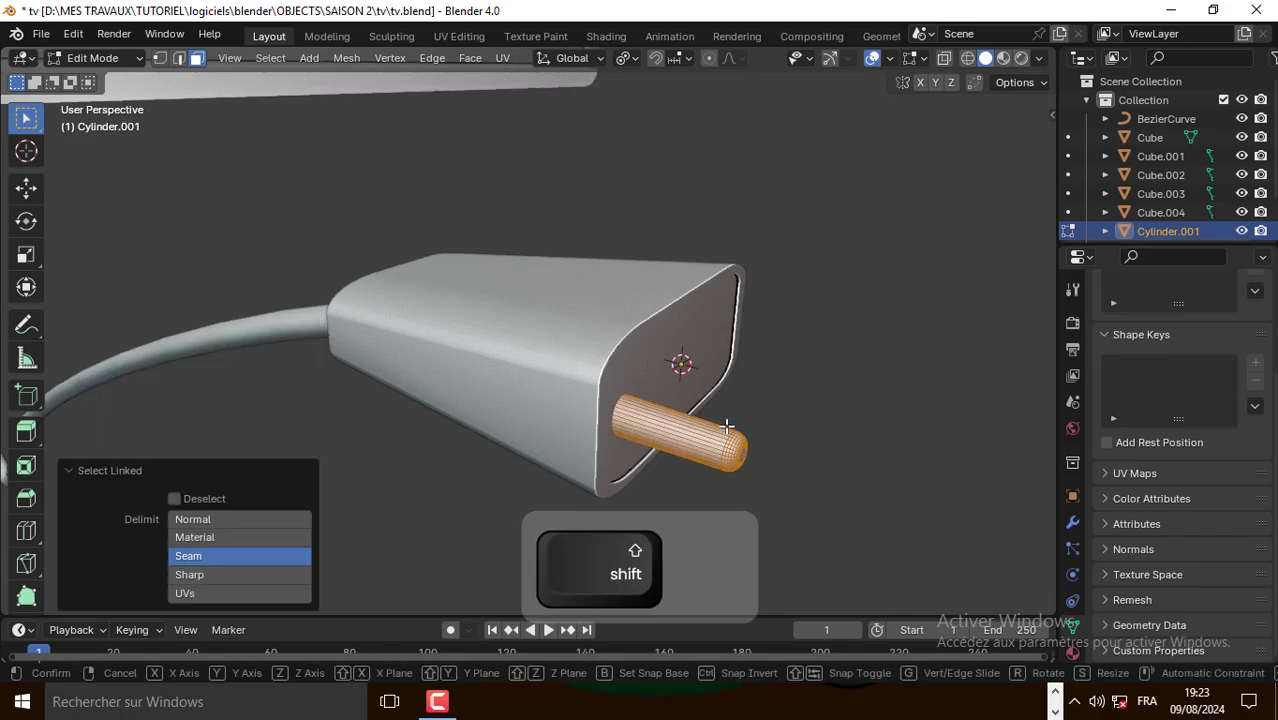
{"action": "key", "text": "shift+d"}
{"action": "key", "text": "y"}
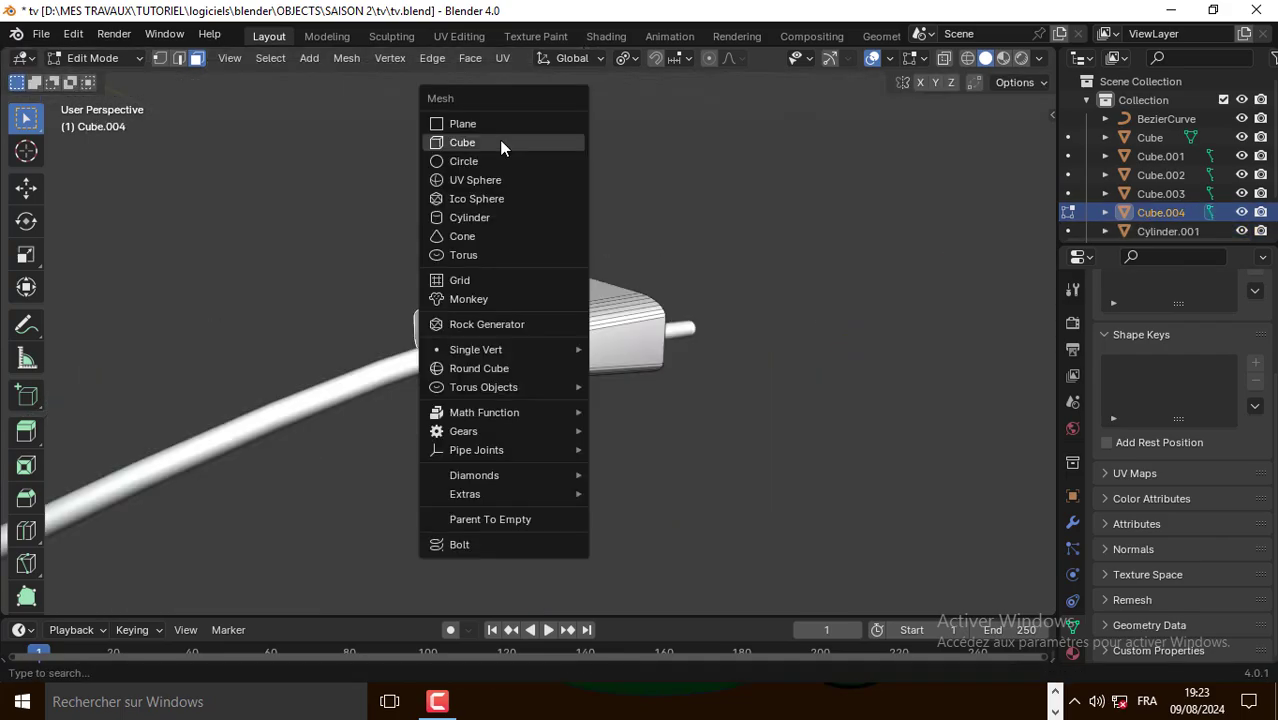
Add a tiny cube, scaled to about 0.035, where the cable meets the plug and bevel its edges
{"action": "left_click", "coordinate": [499, 139]}
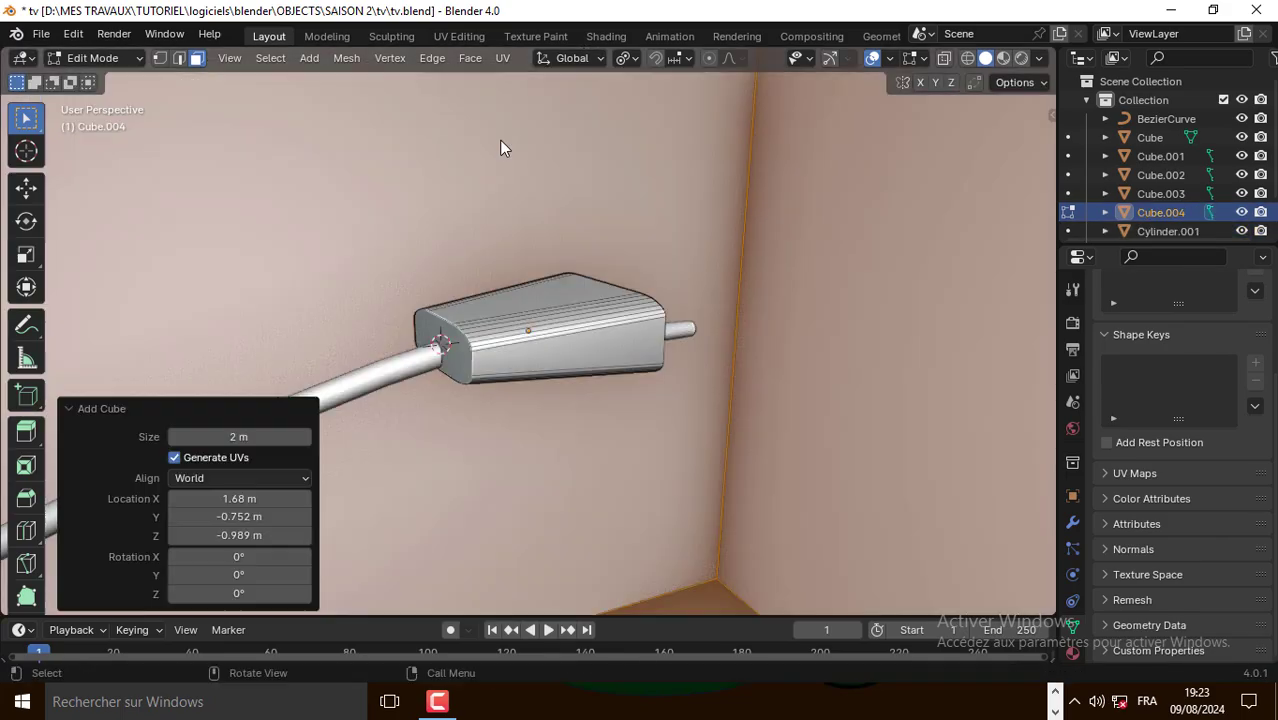
{"action": "key", "text": "s"}
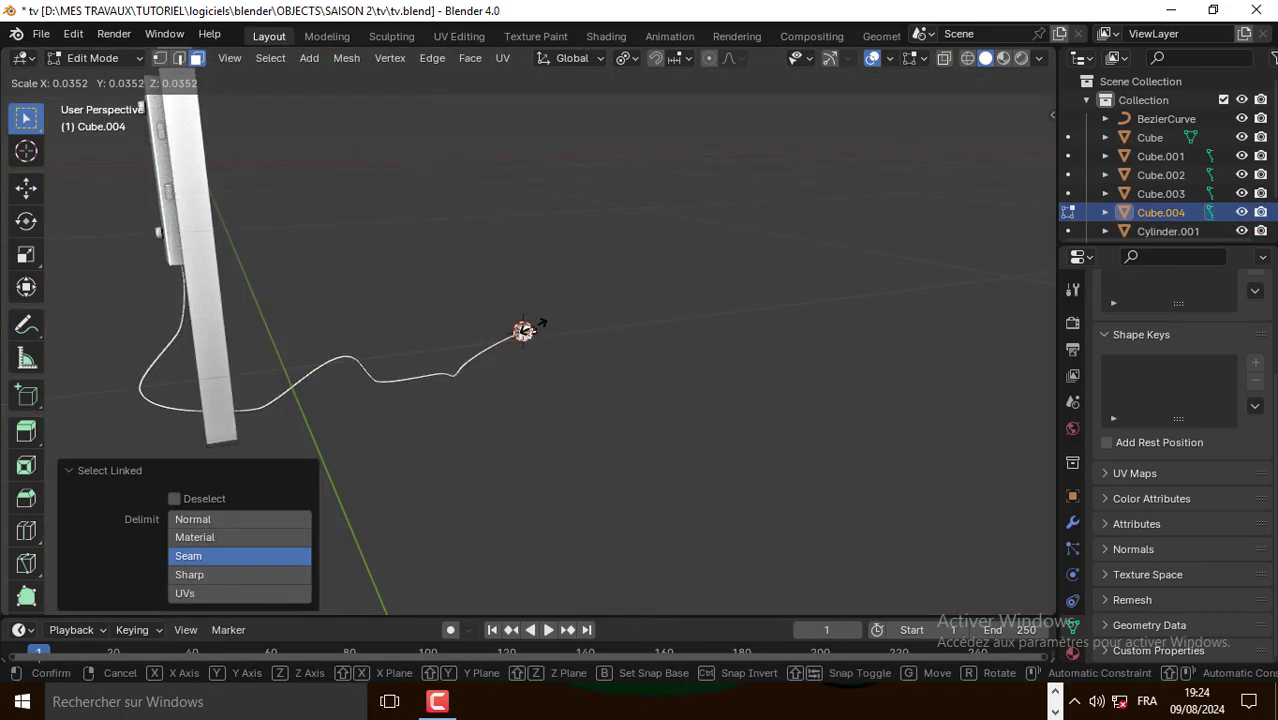
{"action": "left_click", "coordinate": [545, 318]}
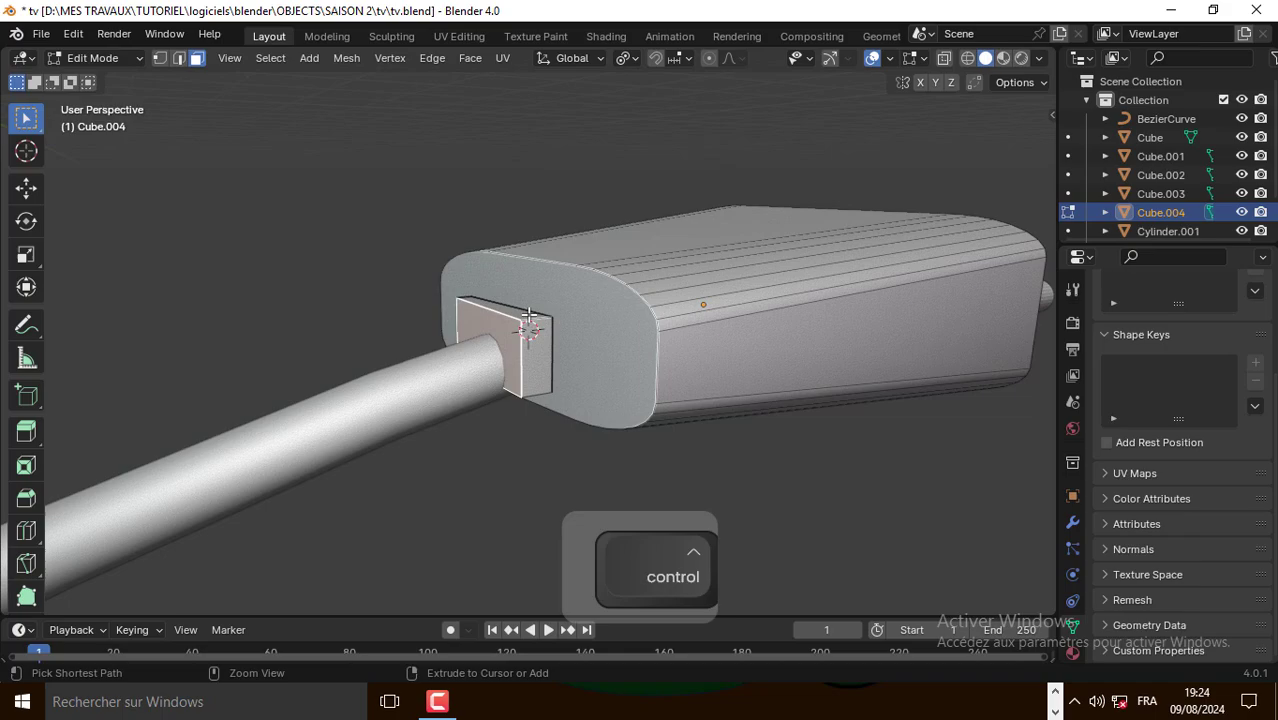
{"action": "key", "text": "ctrl+b"}
{"action": "left_click", "coordinate": [540, 301]}
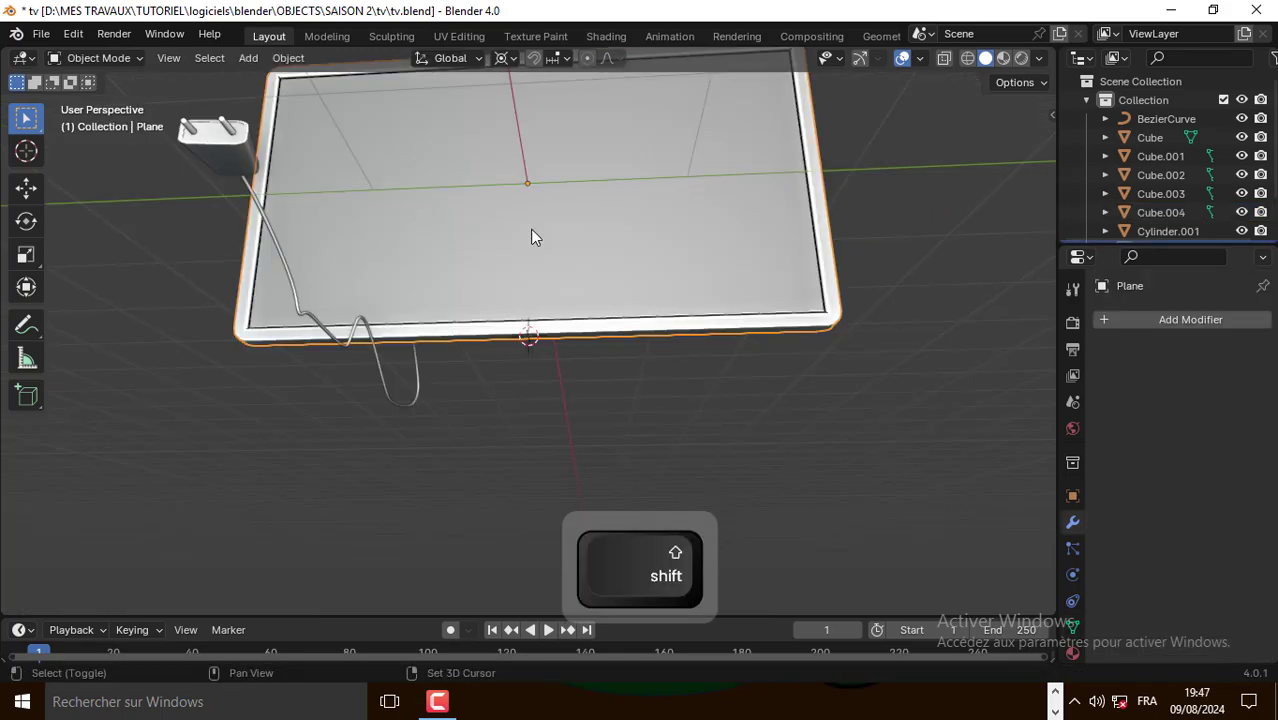
{"action": "key", "text": "shift+a"}
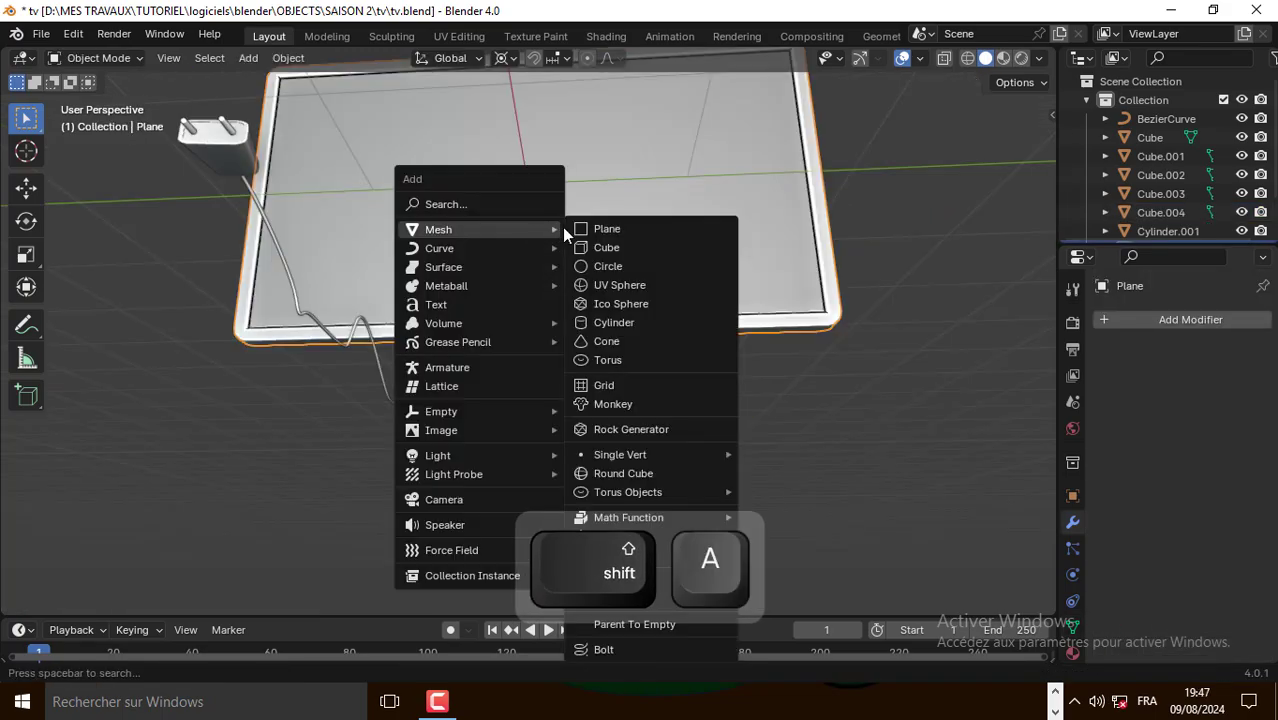
Add a 64-vertex circle under the TV and shrink it
{"action": "left_click", "coordinate": [625, 266]}
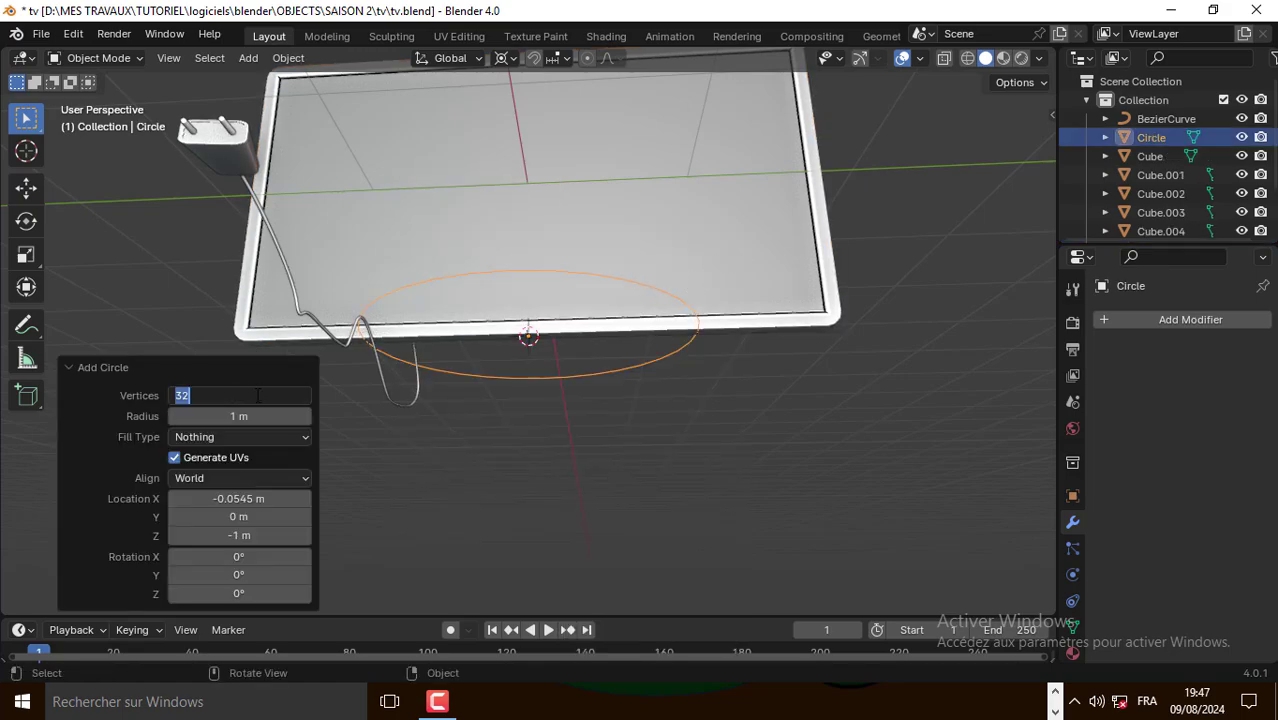
{"action": "type", "text": "64"}
{"action": "left_click", "coordinate": [431, 461]}
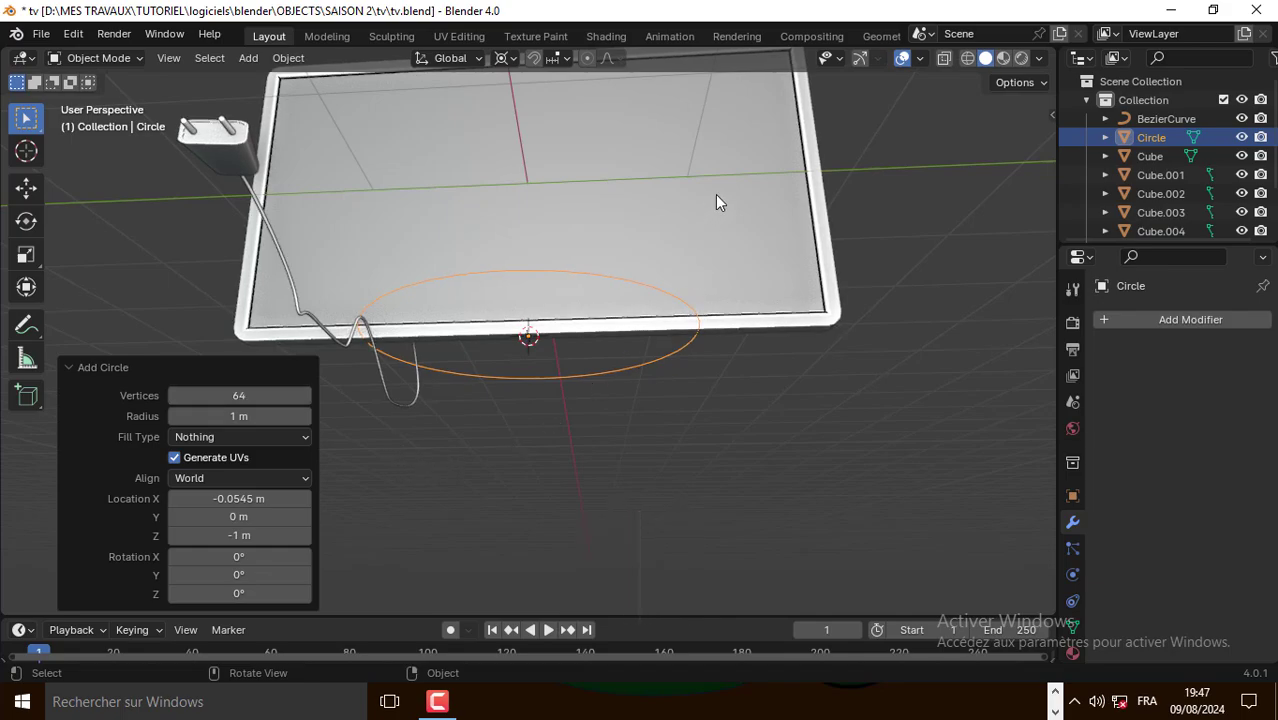
{"action": "key", "text": "s"}
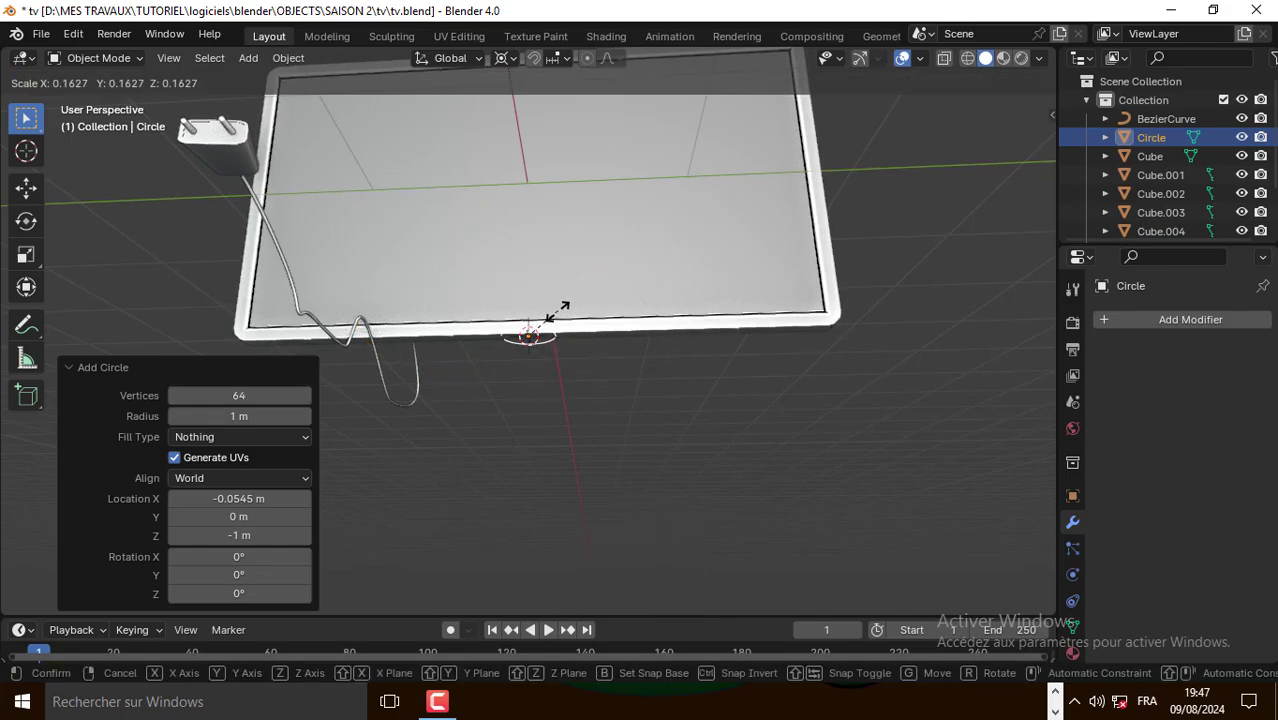
{"action": "left_click", "coordinate": [556, 314]}
Extrude the circle ring straight down along Z and cap its end with a face
{"action": "key", "text": "Tab"}
{"action": "key", "text": "KP_Decimal"}
{"action": "key", "text": "e"}
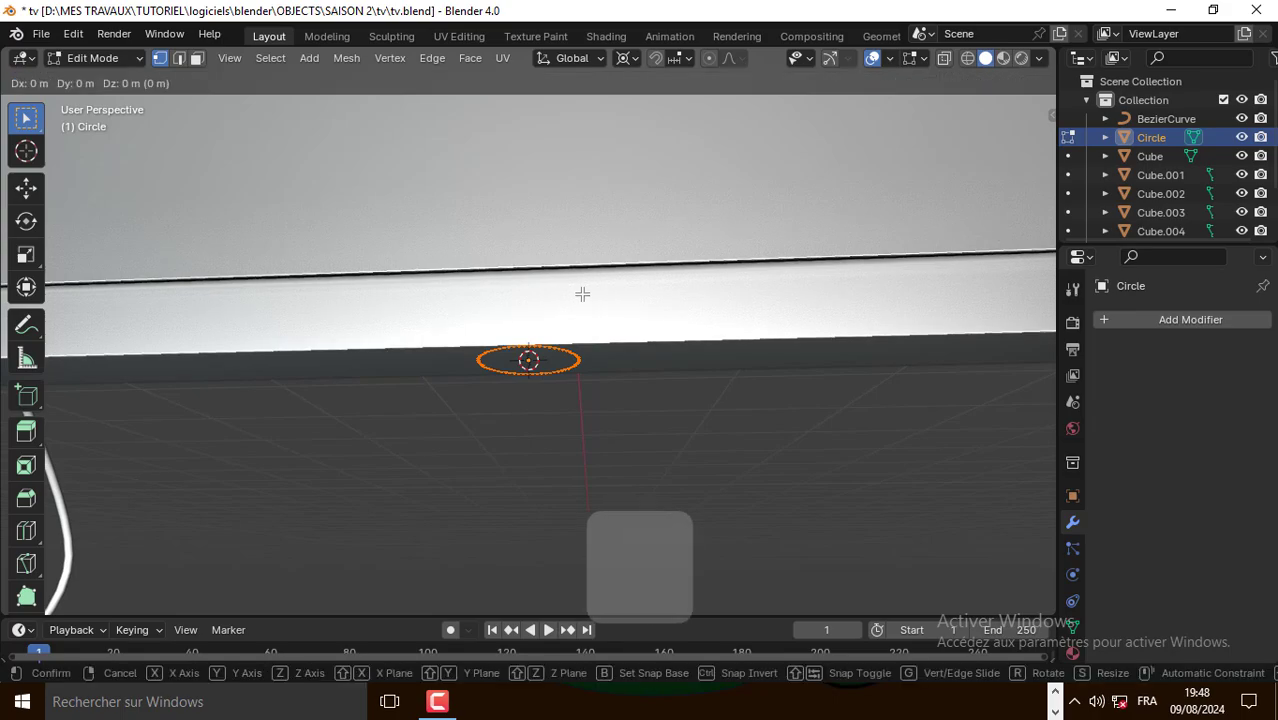
{"action": "key", "text": "z"}
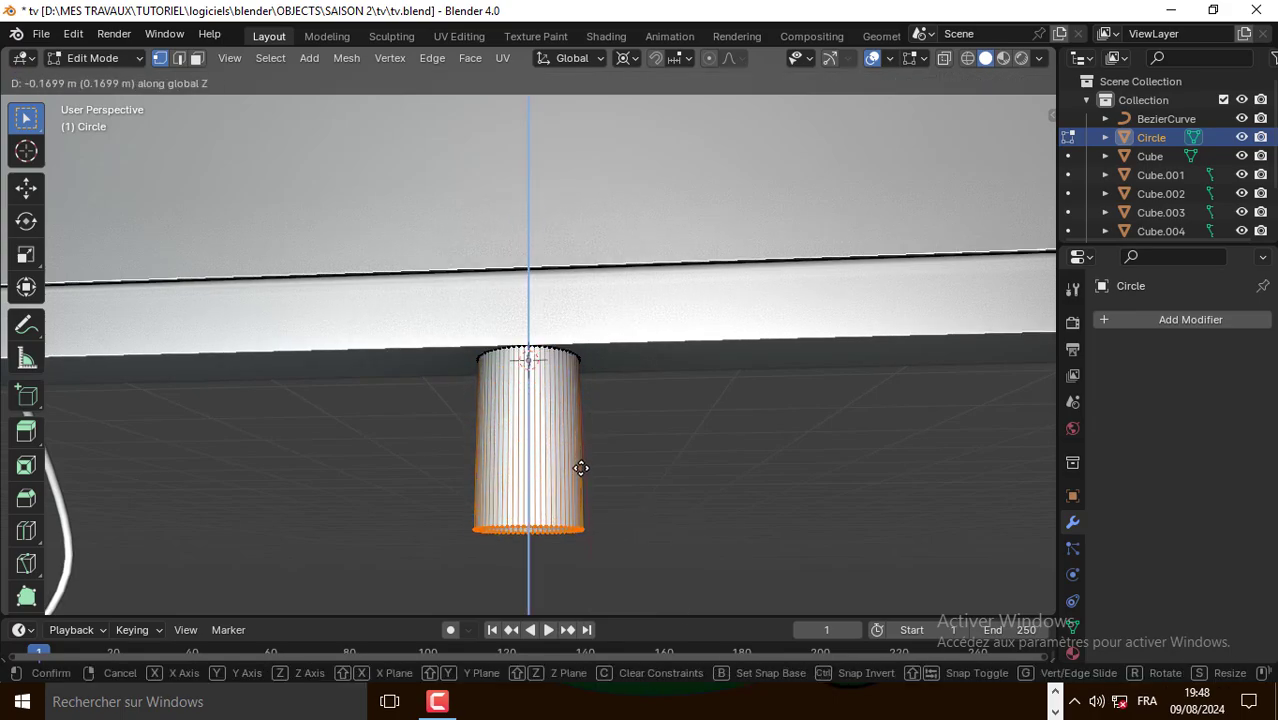
{"action": "left_click", "coordinate": [599, 450]}
{"action": "scroll", "coordinate": [599, 450], "scroll_direction": "down", "scroll_amount": 5}
{"action": "scroll", "coordinate": [633, 465], "scroll_direction": "up", "scroll_amount": 3}
{"action": "key", "text": "f"}
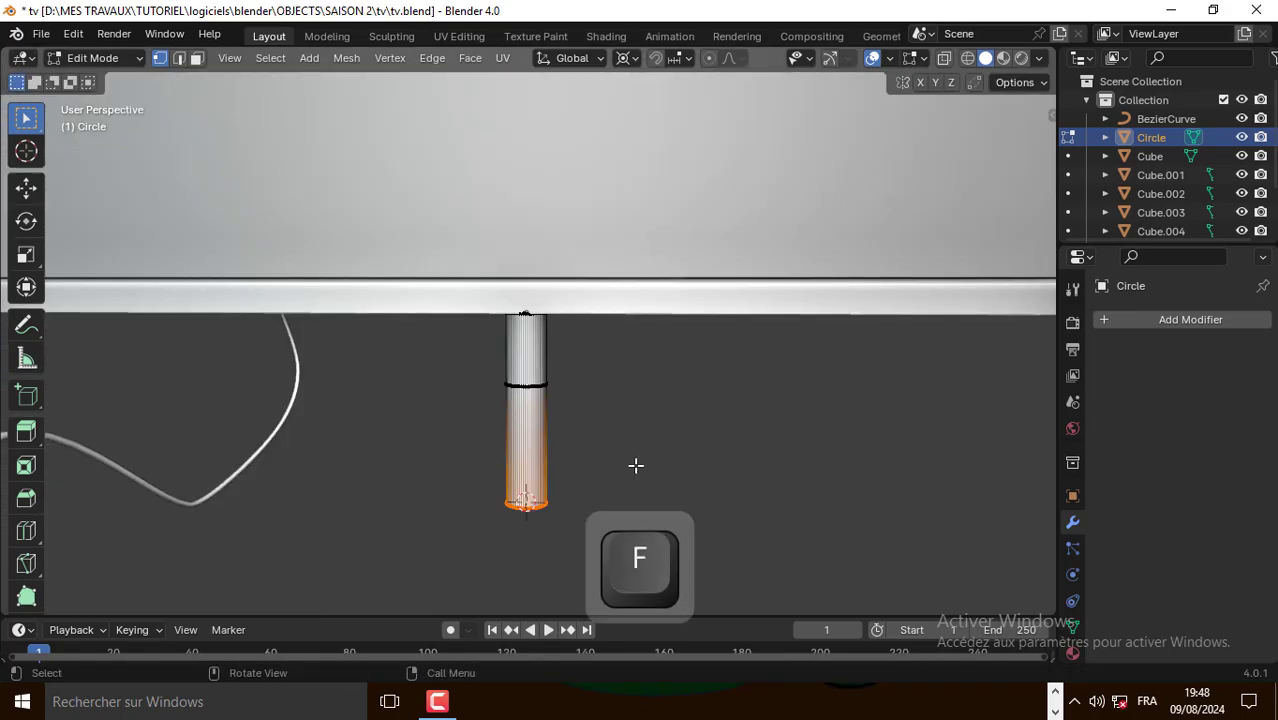
{"action": "key", "text": "shift+a"}
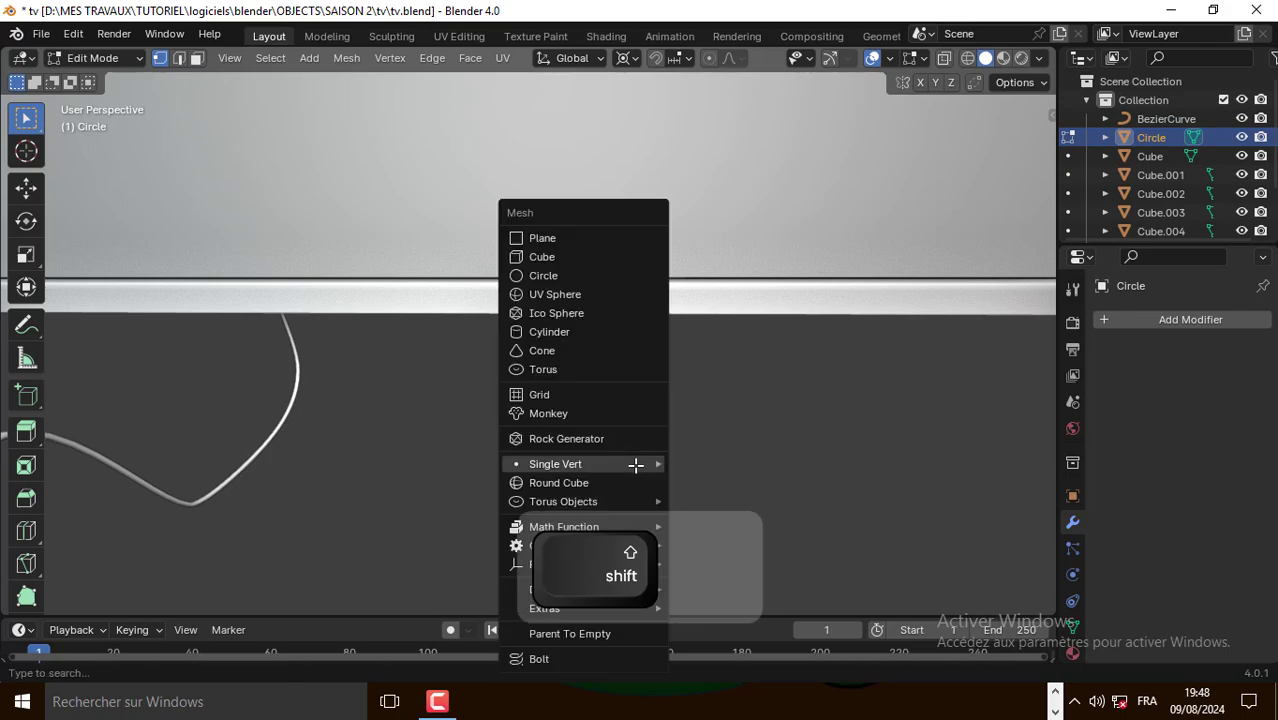
Add a 64-vertex circle scaled to 0.472, fill it, and extrude it vertically into a base disc
{"action": "left_click", "coordinate": [549, 276]}
{"action": "scroll", "coordinate": [639, 415], "scroll_direction": "down", "scroll_amount": 5}
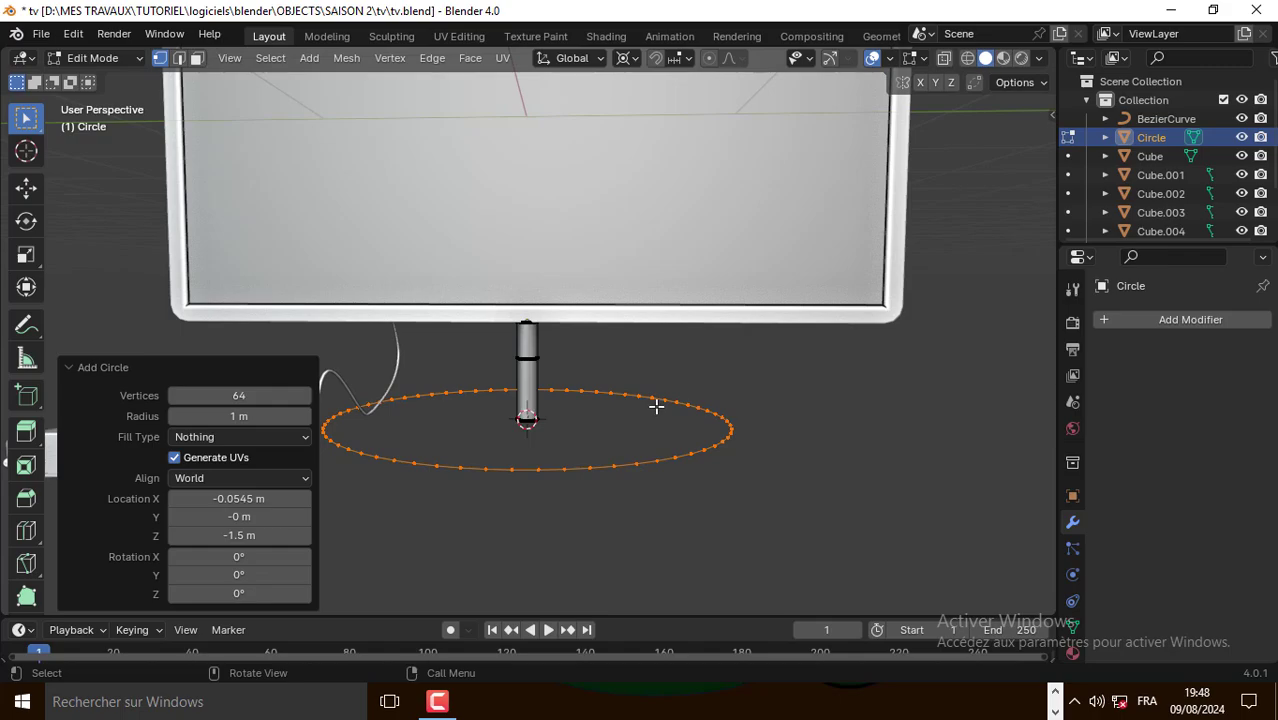
{"action": "key", "text": "s"}
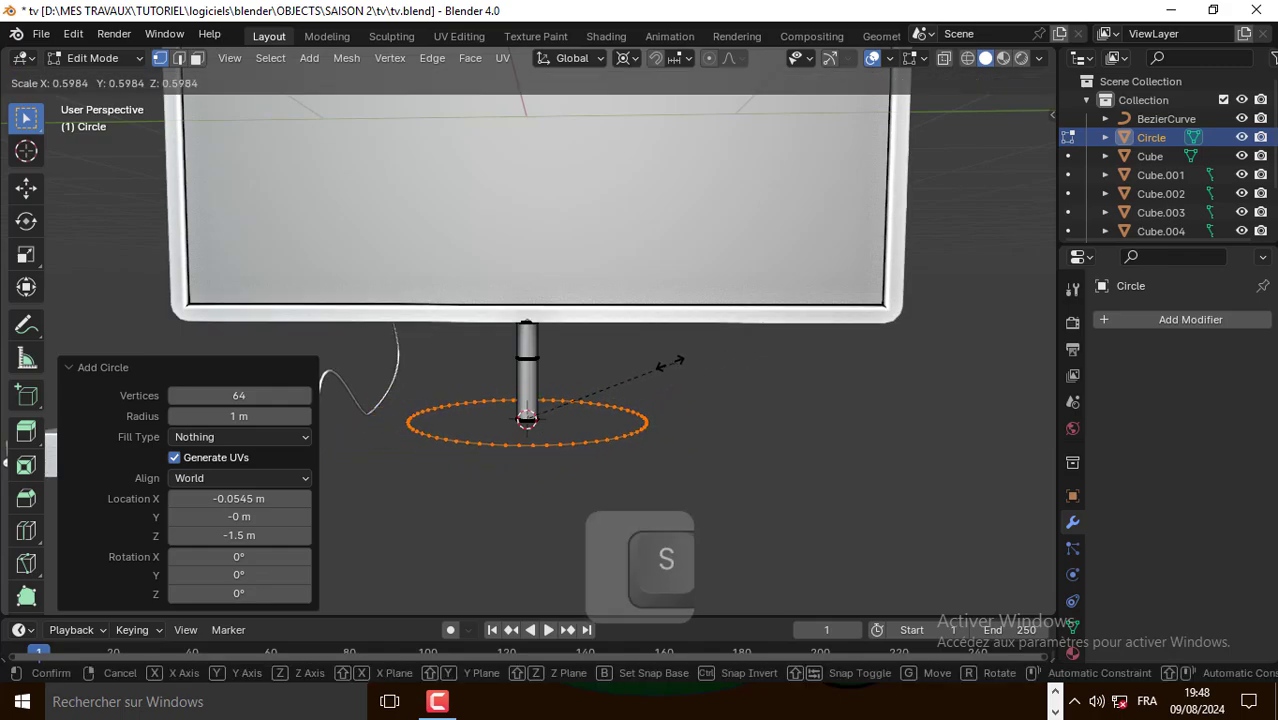
{"action": "left_click", "coordinate": [633, 388]}
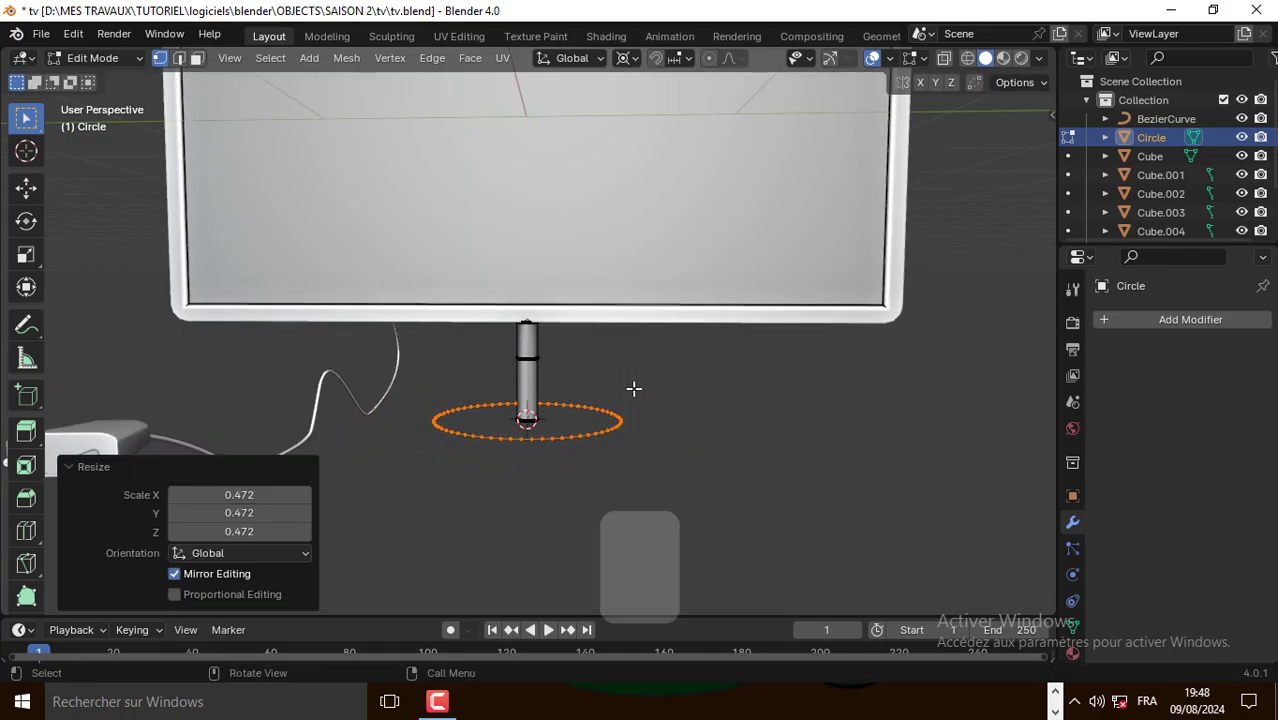
{"action": "key", "text": "f"}
{"action": "scroll", "coordinate": [599, 437], "scroll_direction": "up", "scroll_amount": 2}
{"action": "middle_click_drag", "start_coordinate": [599, 437], "coordinate": [604, 352], "text": "shift"}
{"action": "scroll", "coordinate": [604, 352], "scroll_direction": "up", "scroll_amount": 1}
{"action": "key", "text": "e"}
{"action": "key", "text": "z"}
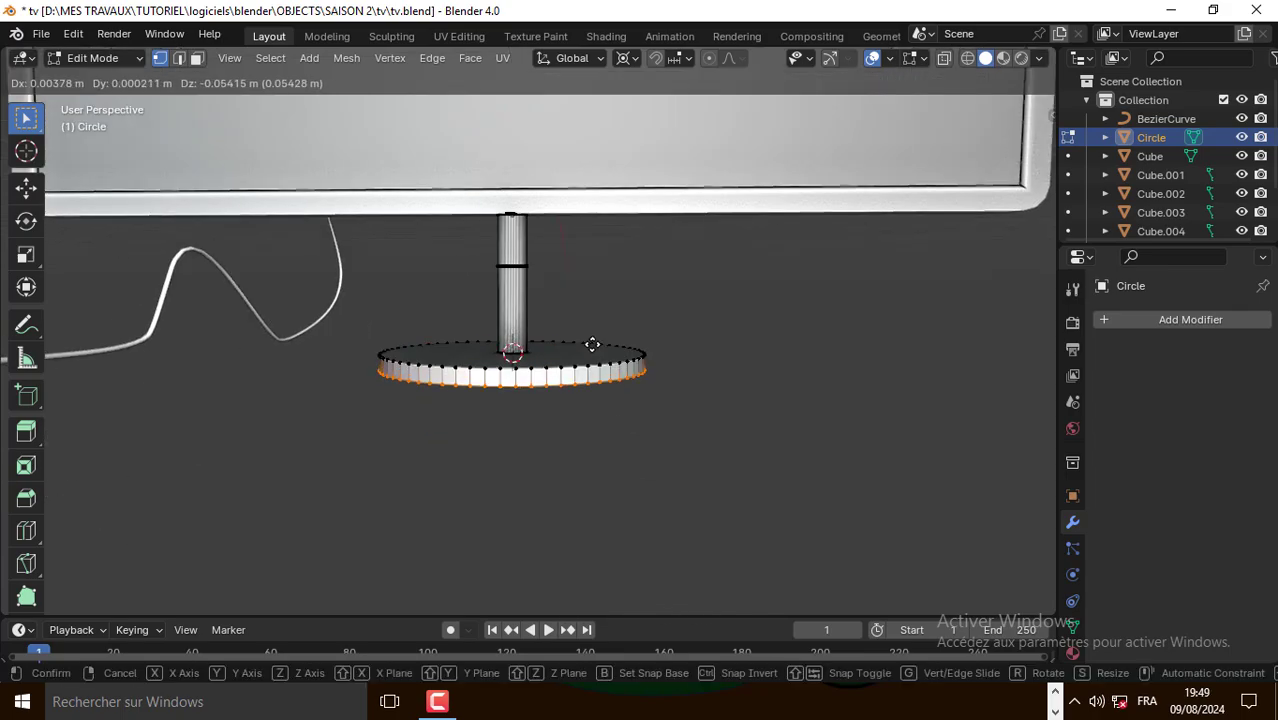
{"action": "left_click", "coordinate": [592, 344]}
{"action": "middle_click_drag", "start_coordinate": [592, 344], "coordinate": [662, 234]}
Inset the disc's top twice (second at 0.5063 m) and push the ring in with Alt+S for a groove
{"action": "key", "text": "i"}
{"action": "left_click", "coordinate": [558, 284]}
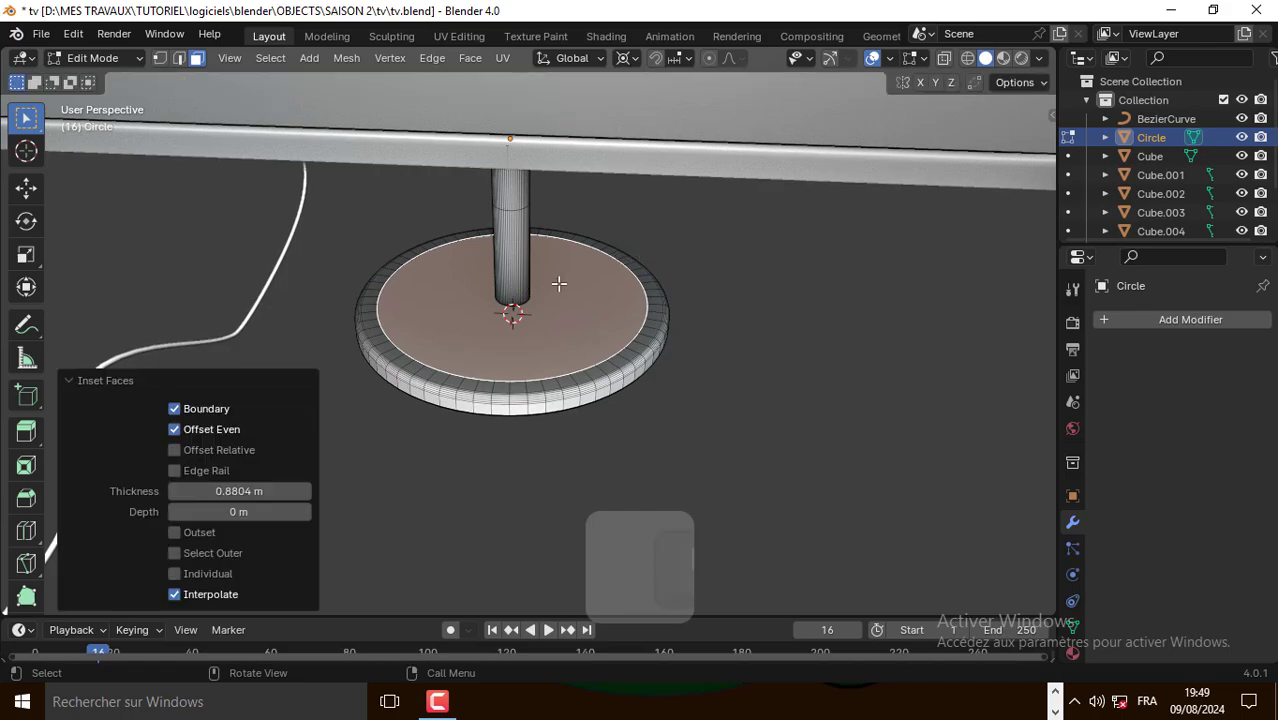
{"action": "key", "text": "i"}
{"action": "left_click", "coordinate": [585, 291]}
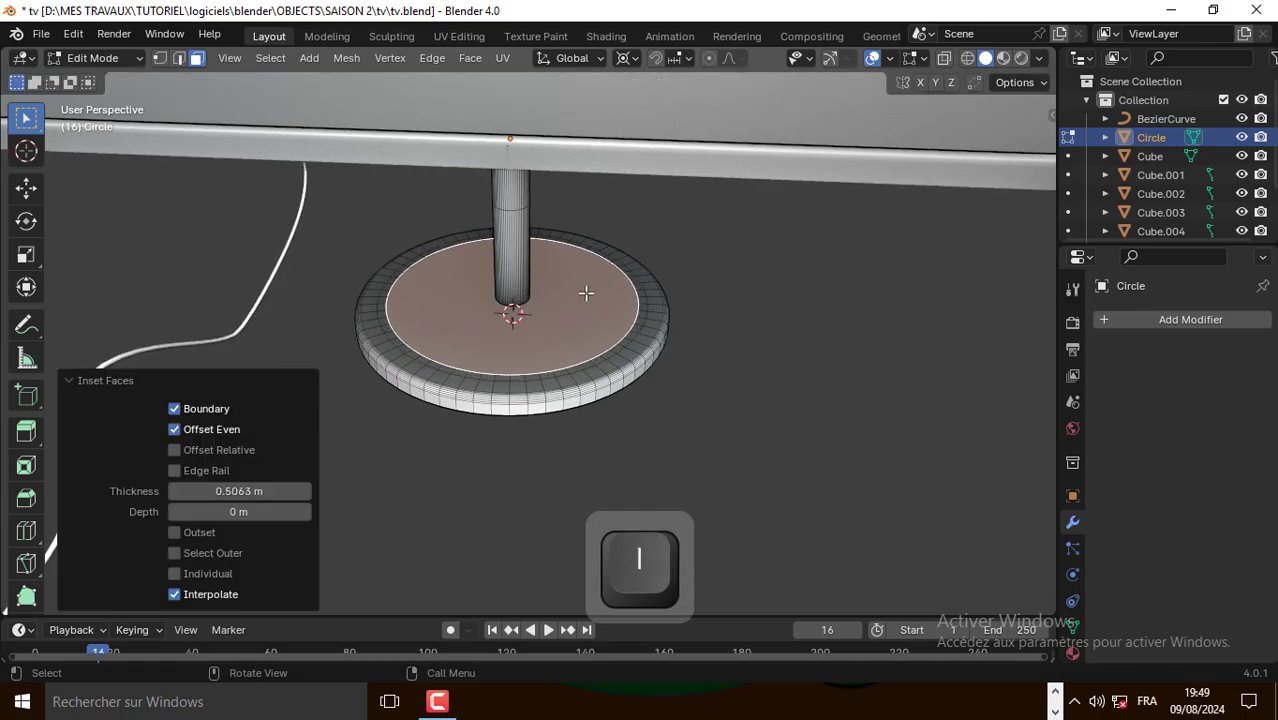
{"action": "key", "text": "e"}
{"action": "right_click", "coordinate": [513, 376]}
{"action": "key", "text": "alt+s"}
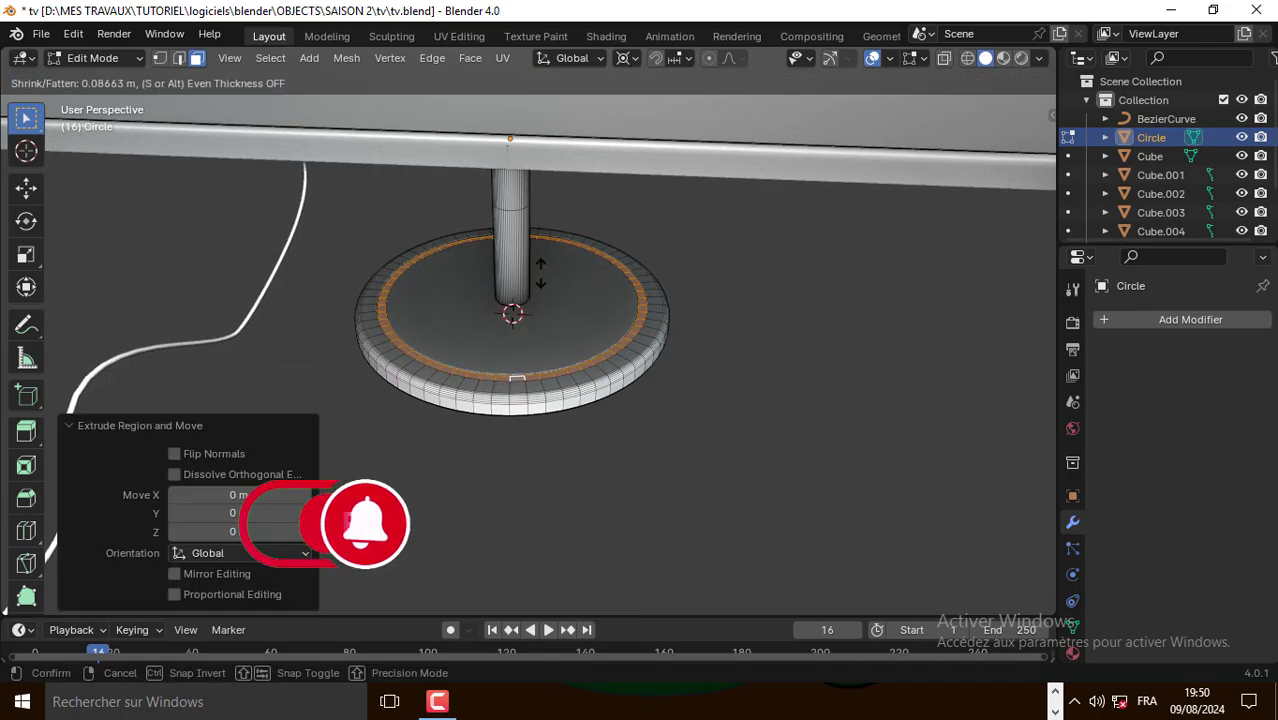
{"action": "left_click", "coordinate": [584, 273]}
Inspect the finished grooved base from around the TV, then return to Edit Mode
{"action": "key", "text": "Tab"}
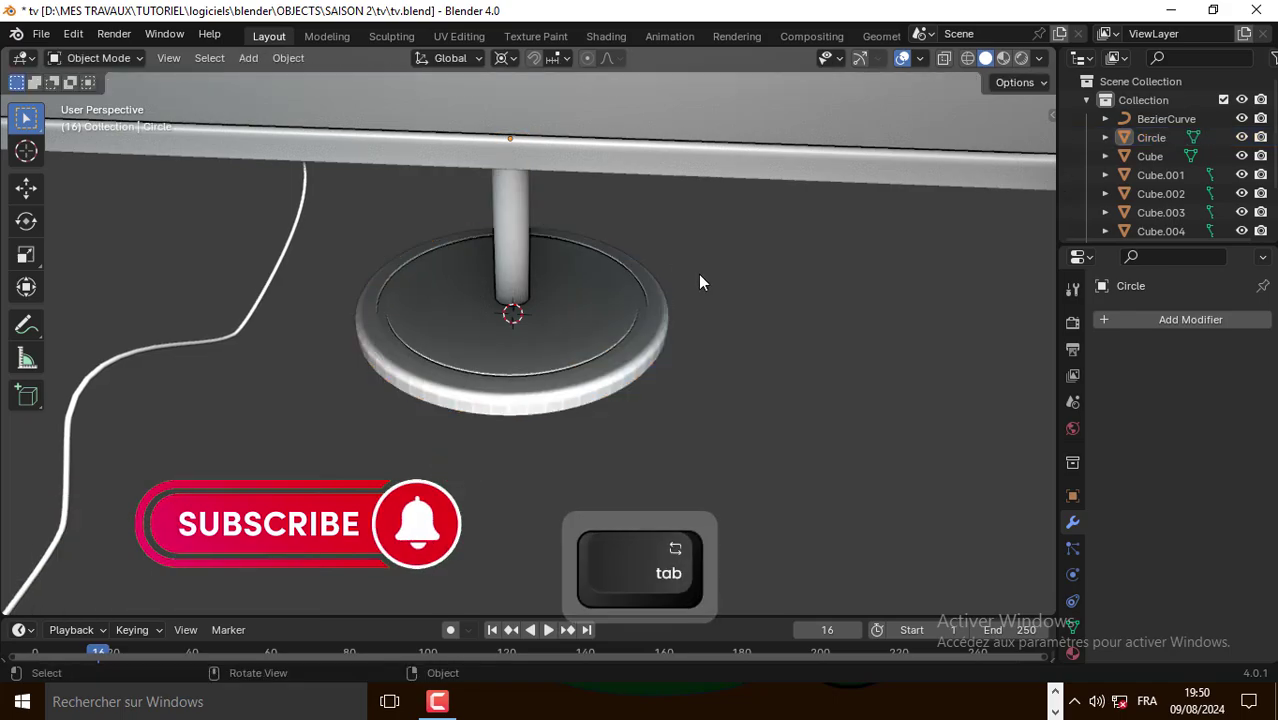
{"action": "scroll", "coordinate": [698, 283], "scroll_direction": "down", "scroll_amount": 4}
{"action": "middle_click_drag", "start_coordinate": [698, 283], "coordinate": [579, 271]}
{"action": "scroll", "coordinate": [540, 272], "scroll_direction": "up", "scroll_amount": 6}
{"action": "key", "text": "Tab"}
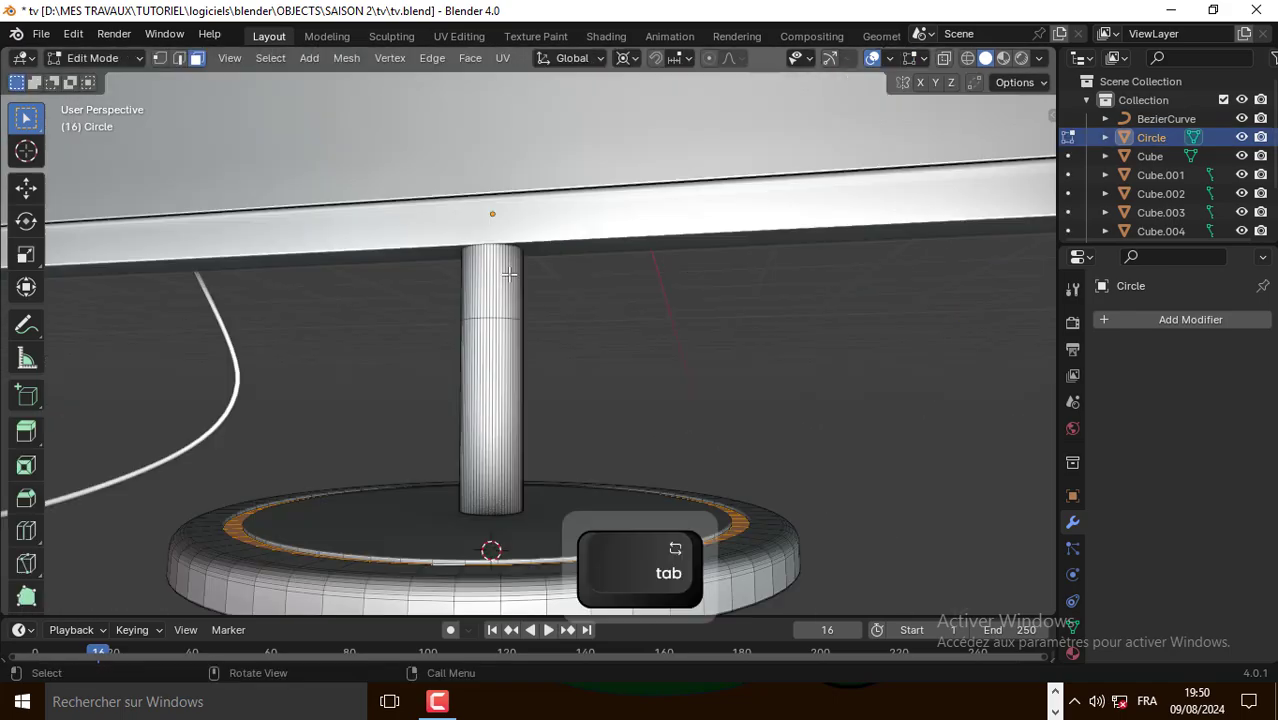
Add a cube and scale it along Y into a wide flat block joining neck and TV
{"action": "key", "text": "shift+a"}
{"action": "left_click", "coordinate": [461, 256]}
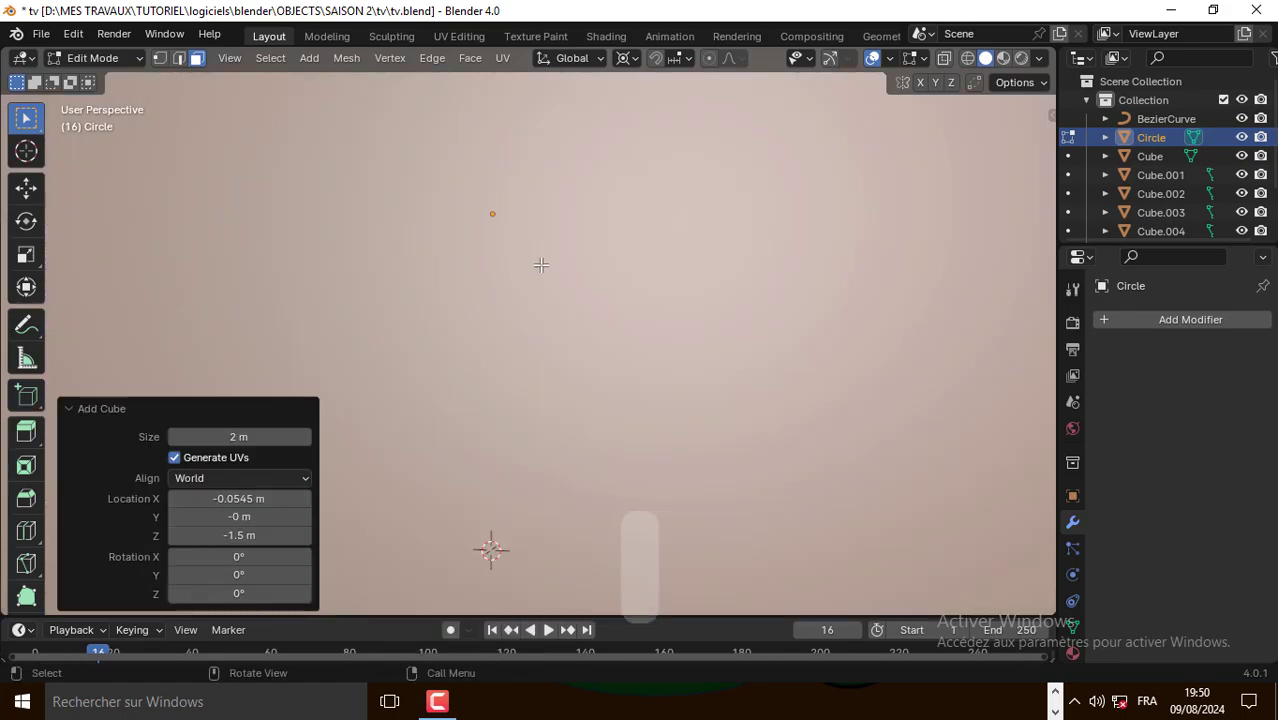
{"action": "scroll", "coordinate": [541, 265], "scroll_direction": "down", "scroll_amount": 6}
{"action": "key", "text": "s"}
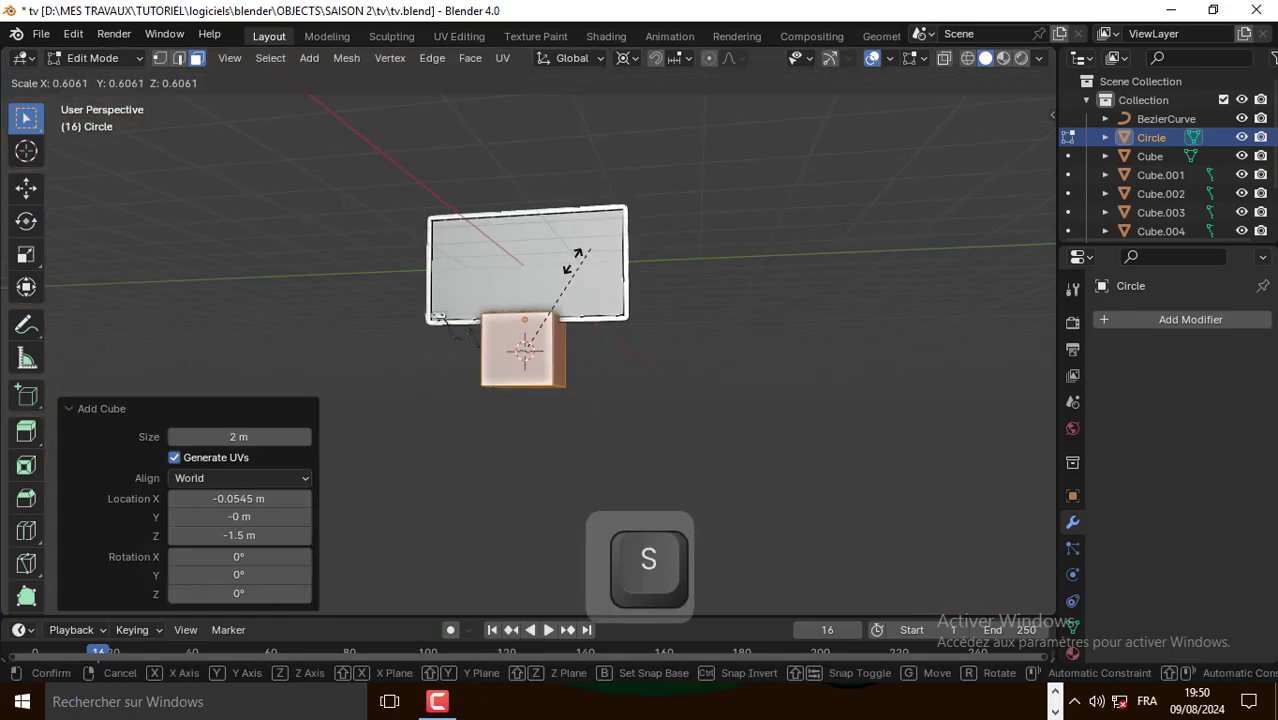
{"action": "key", "text": "y"}
{"action": "scroll", "coordinate": [603, 238], "scroll_direction": "up", "scroll_amount": 5}
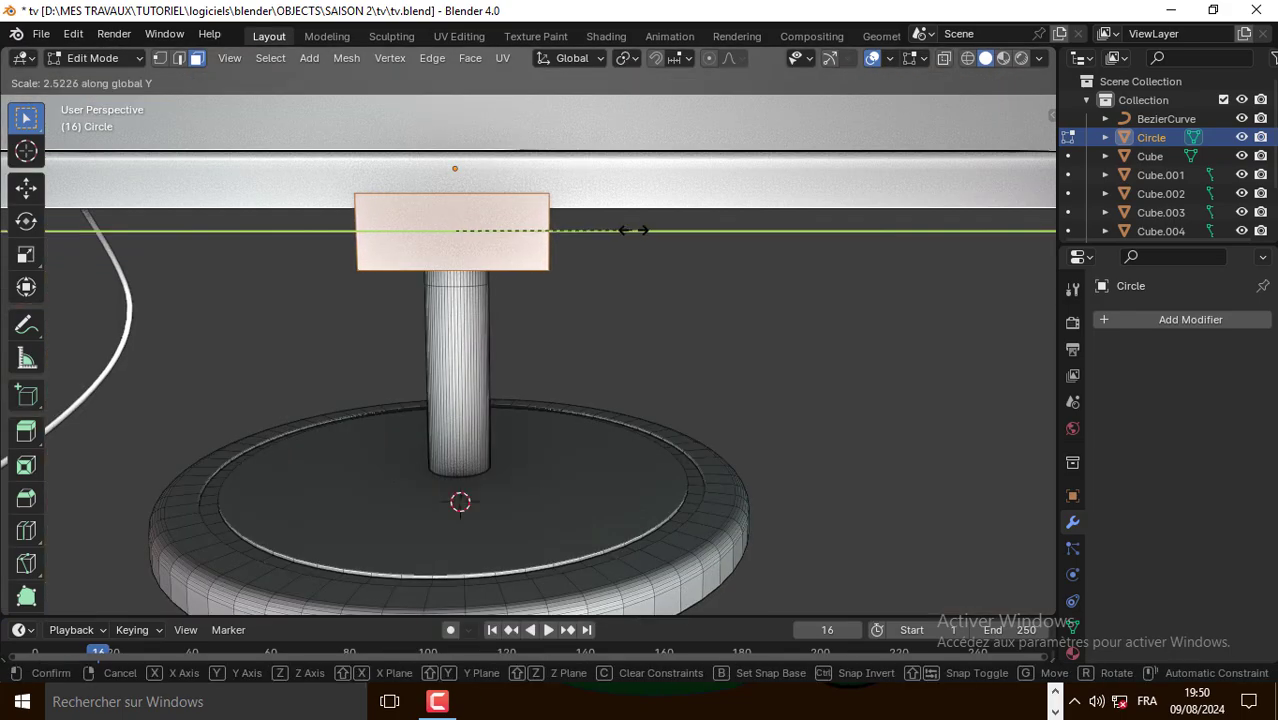
{"action": "left_click", "coordinate": [662, 224]}
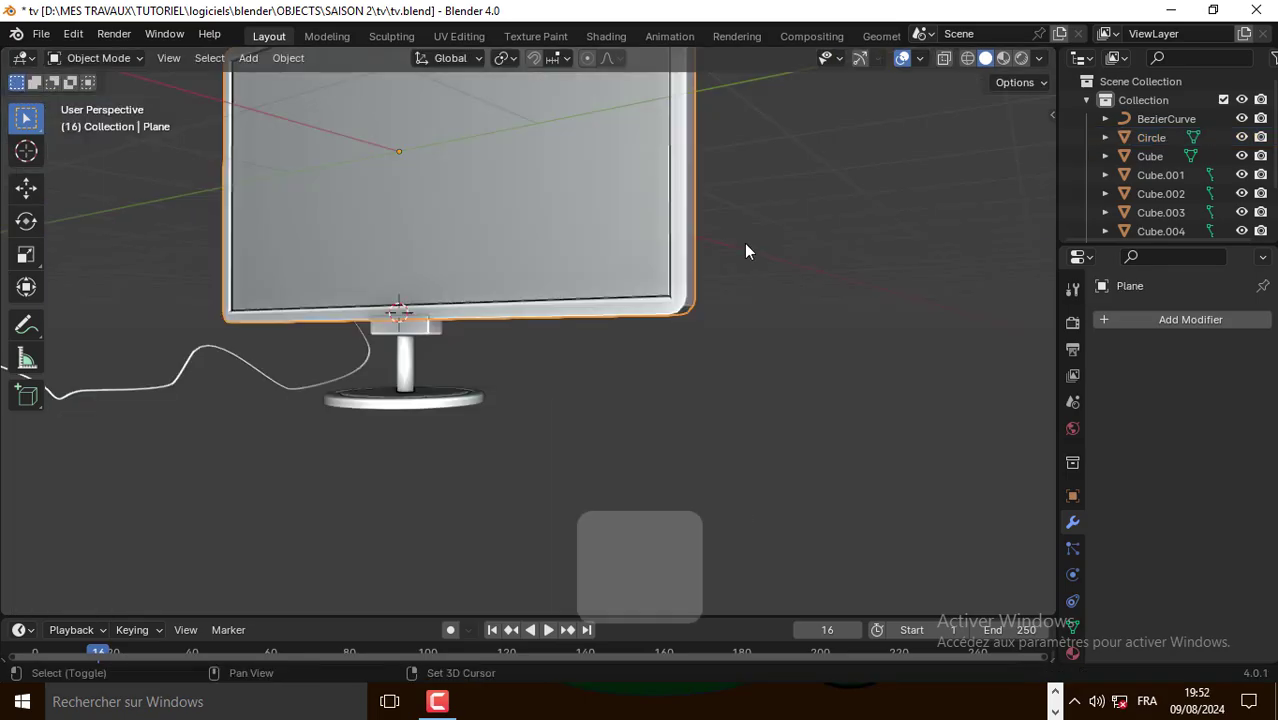
{"action": "key", "text": "shift+a"}
Add a cylinder for the button, move it along Y onto the TV's side, and bevel its edges
{"action": "mouse_move", "coordinate": [744, 243]}
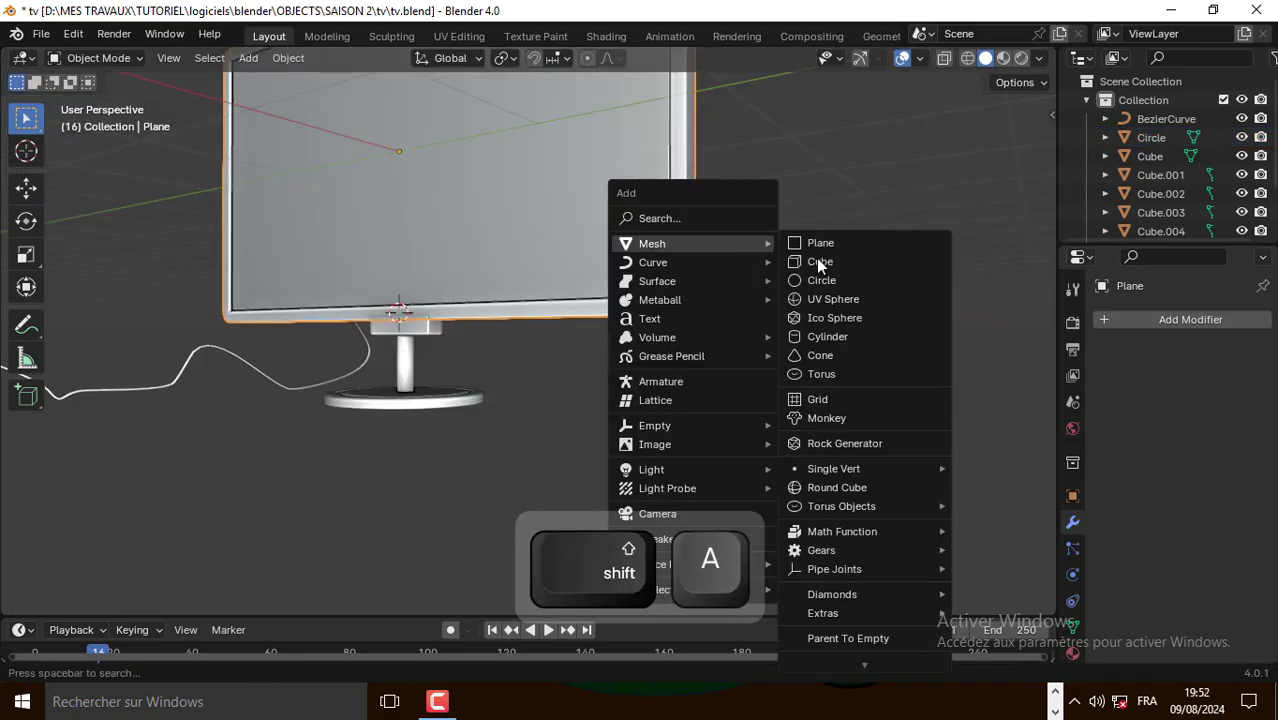
{"action": "left_click", "coordinate": [813, 336]}
{"action": "key", "text": "g"}
{"action": "key", "text": "y"}
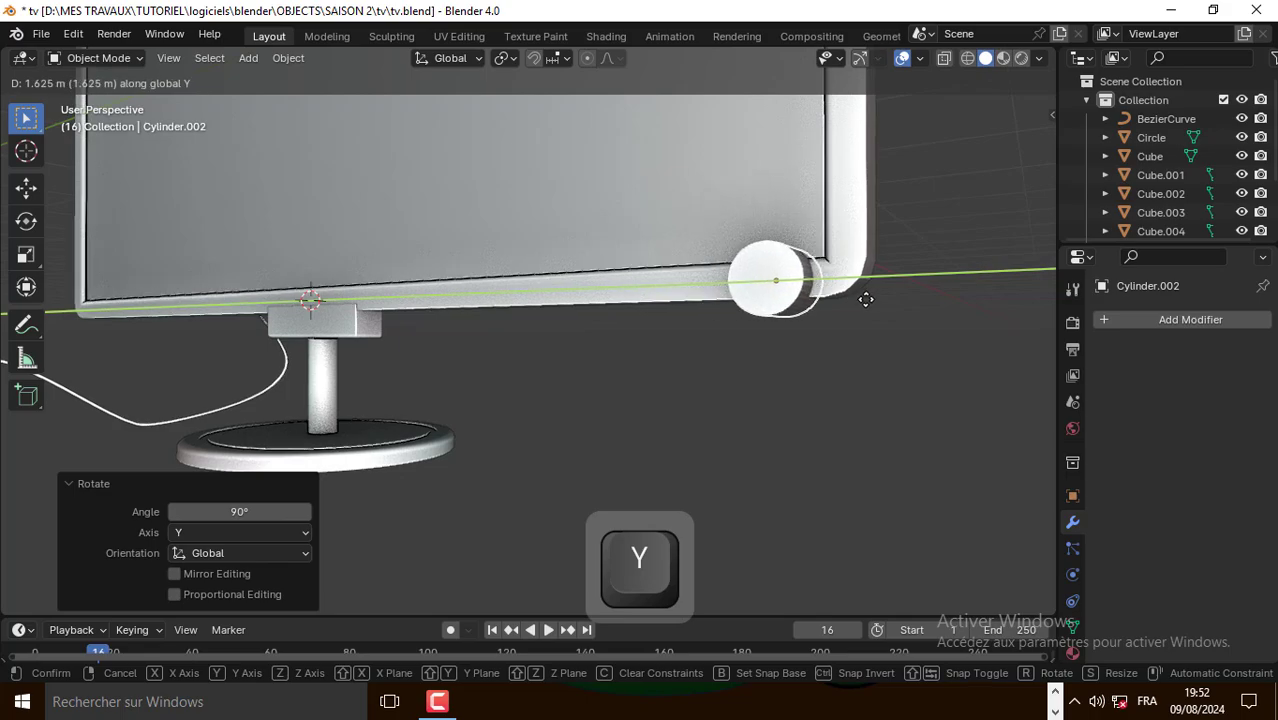
{"action": "left_click", "coordinate": [872, 268]}
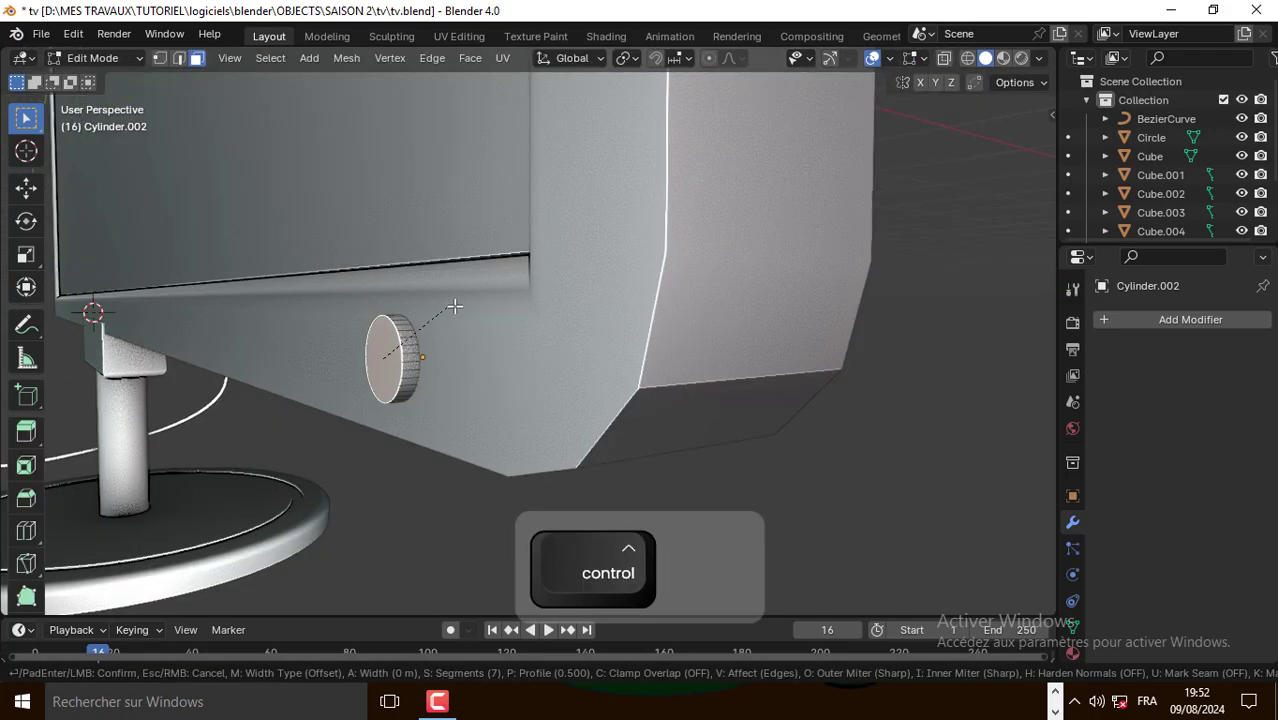
{"action": "key", "text": "ctrl+b"}
{"action": "left_click", "coordinate": [462, 304]}
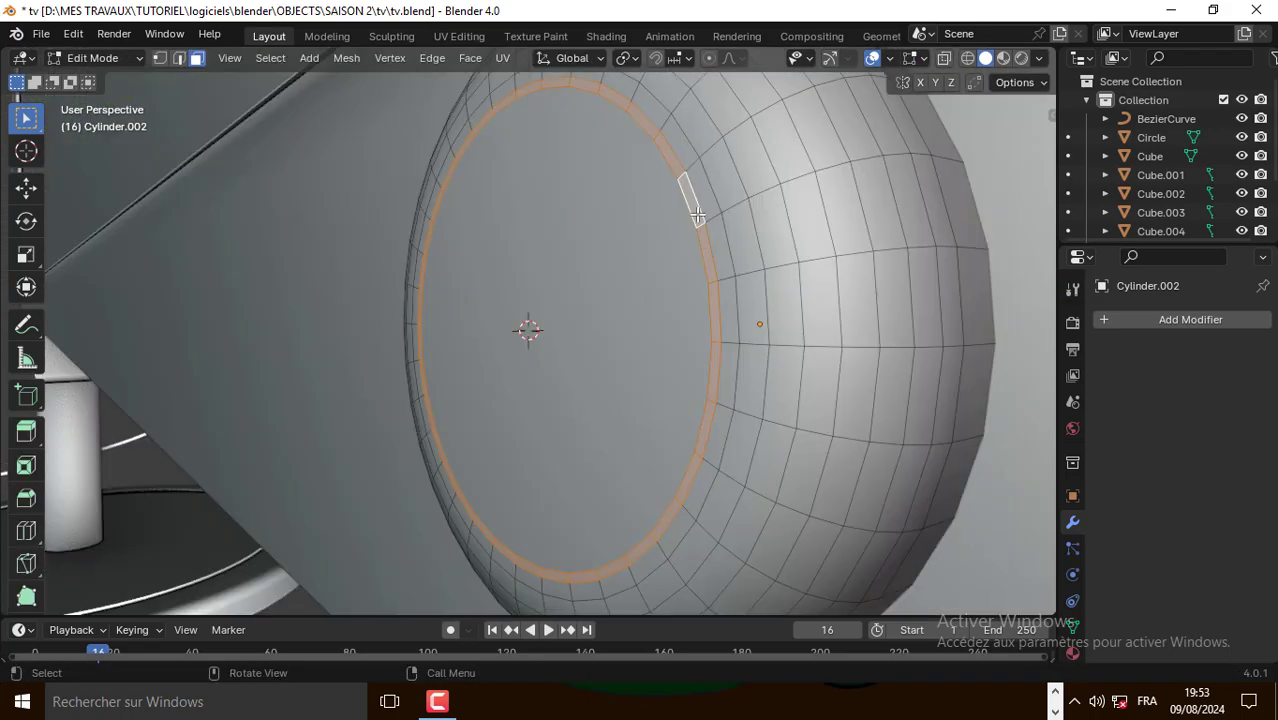
Extrude the button's front ring along its normal and bevel the ring edge
{"action": "key", "text": "e"}
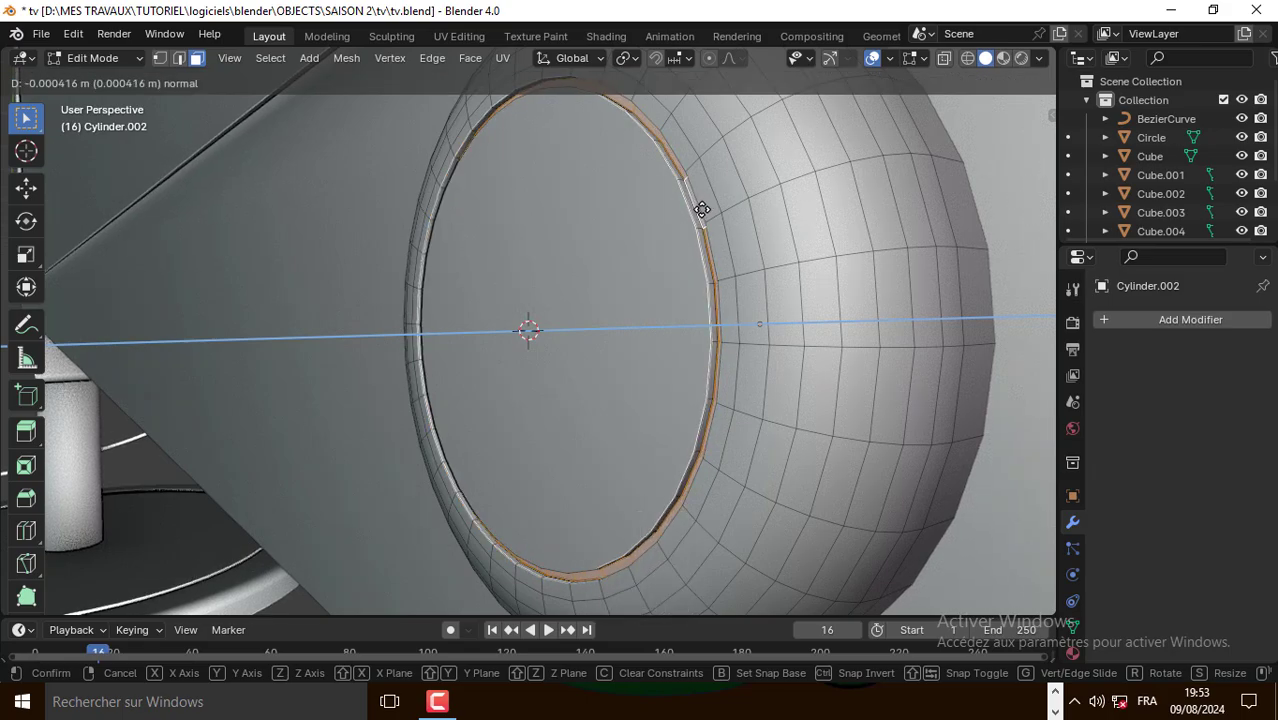
{"action": "left_click", "coordinate": [702, 210]}
{"action": "key", "text": "ctrl+b"}
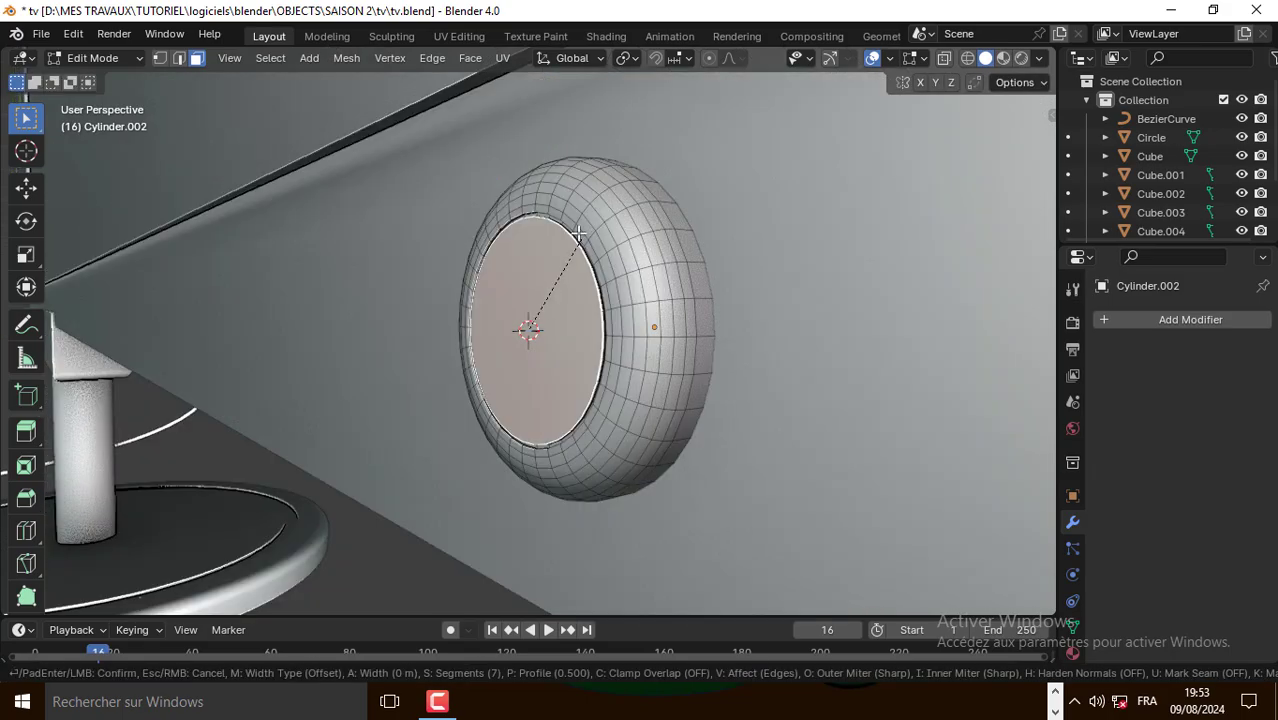
{"action": "left_click", "coordinate": [623, 168]}
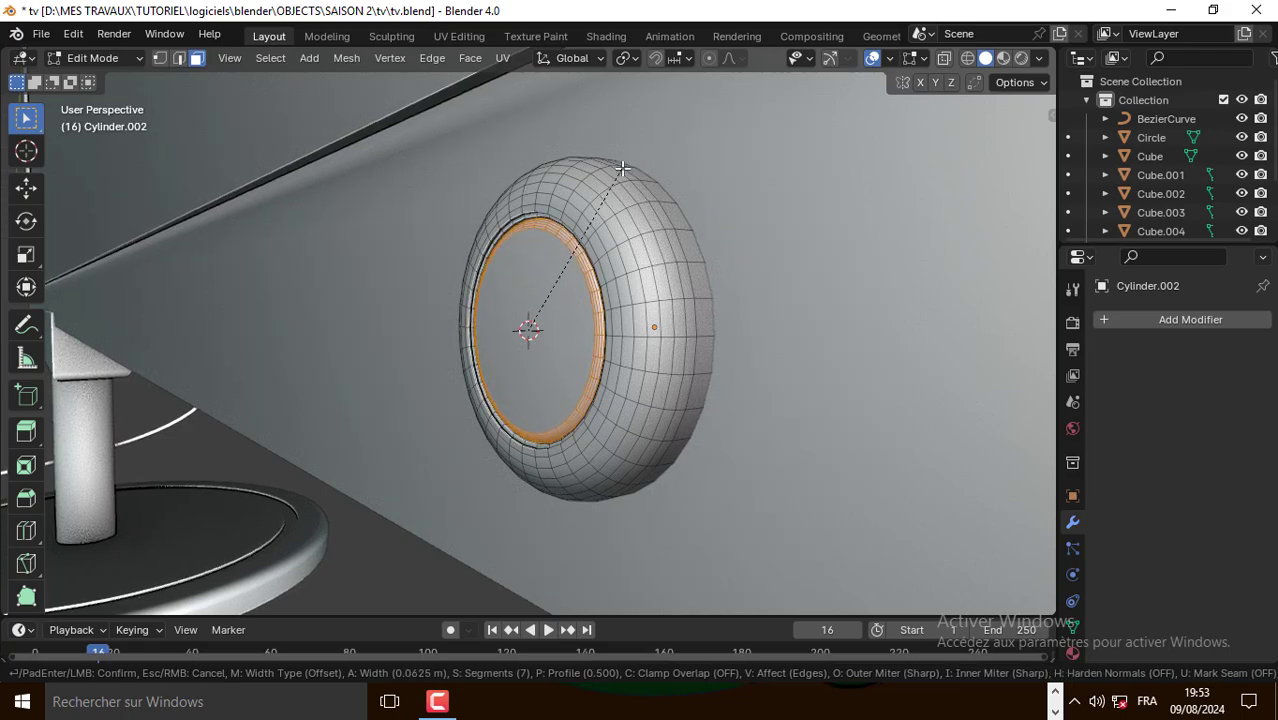
{"action": "key", "text": "shift+a"}
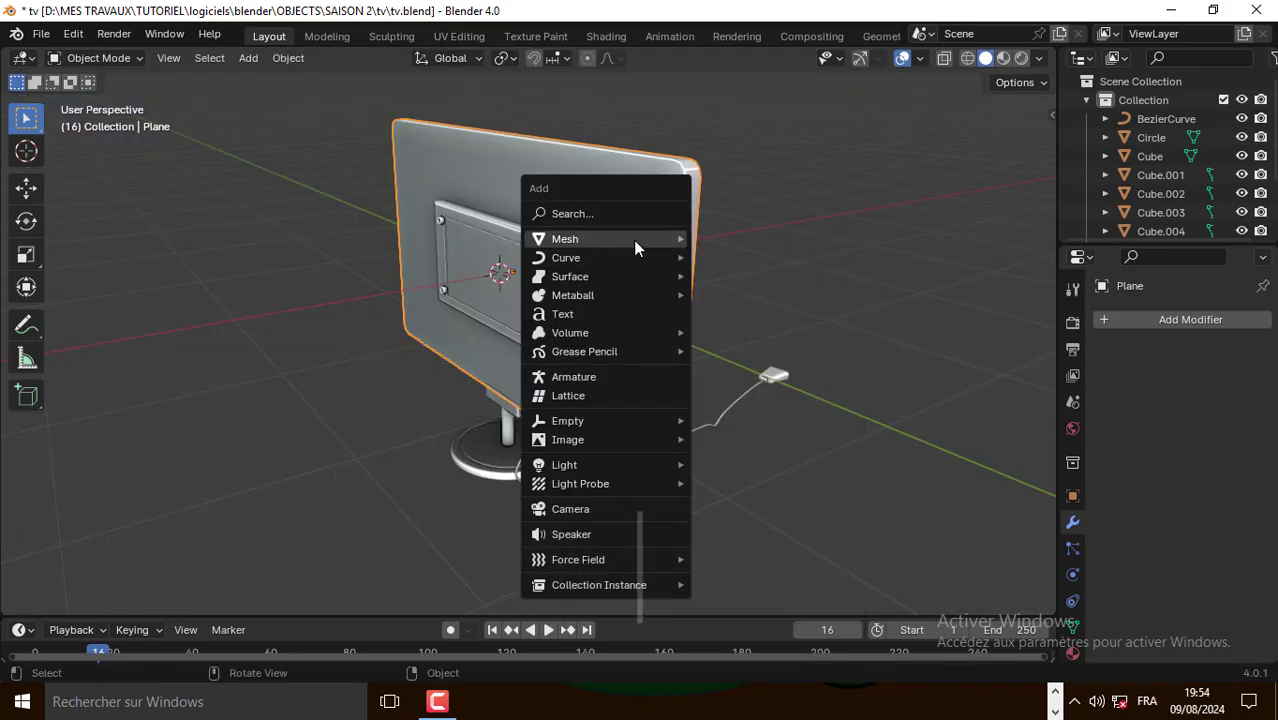
Add a cube, flatten it to 0.457 along X as the back panel, and bevel its edges
{"action": "mouse_move", "coordinate": [635, 247]}
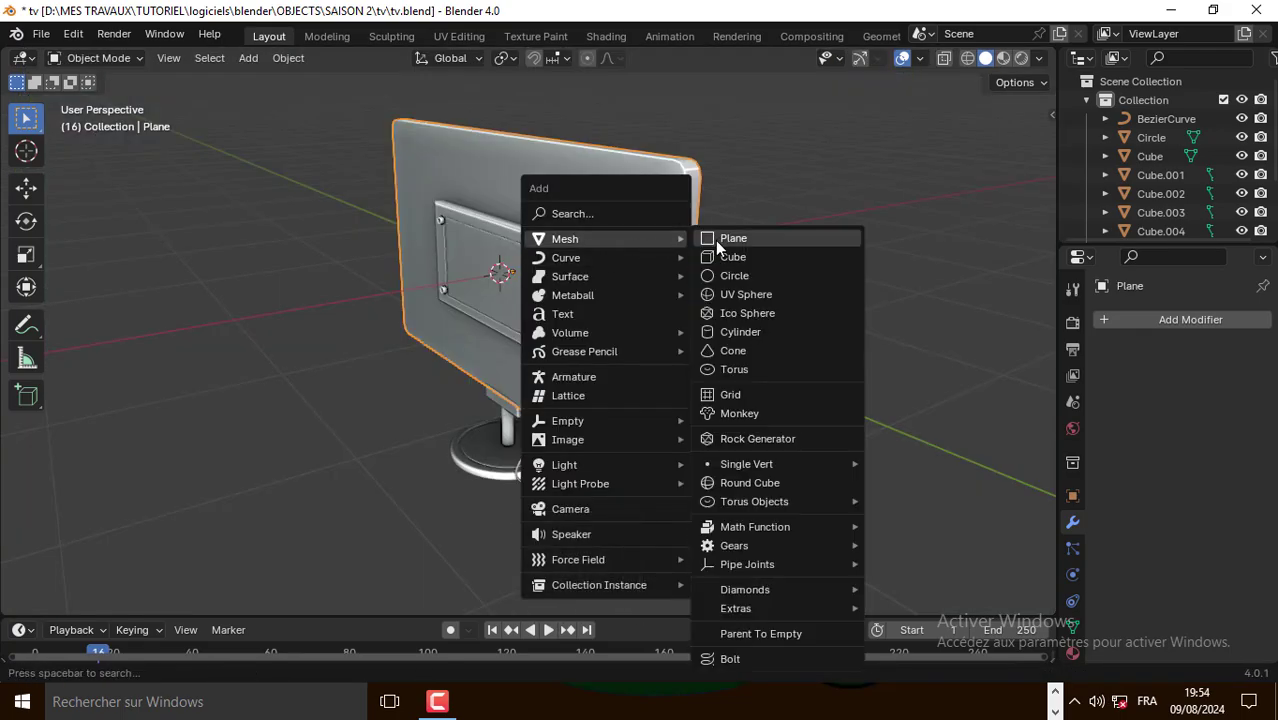
{"action": "left_click", "coordinate": [724, 258]}
{"action": "key", "text": "x"}
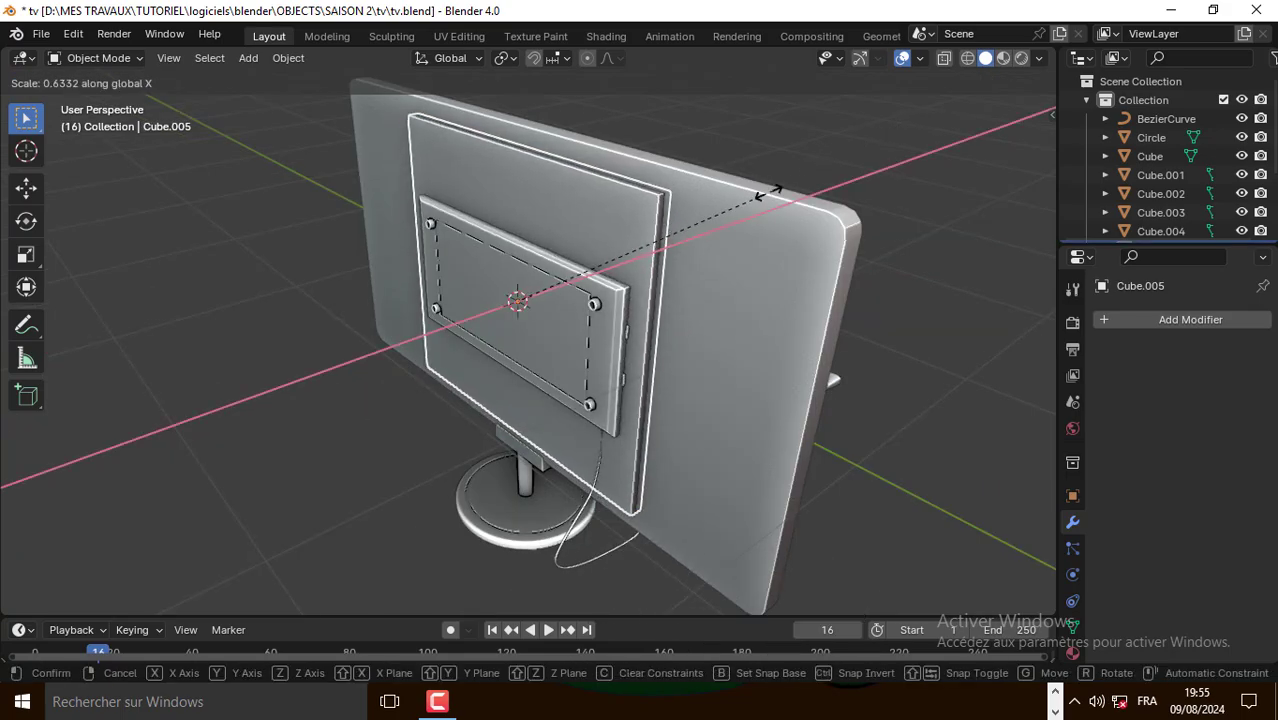
{"action": "left_click", "coordinate": [700, 216]}
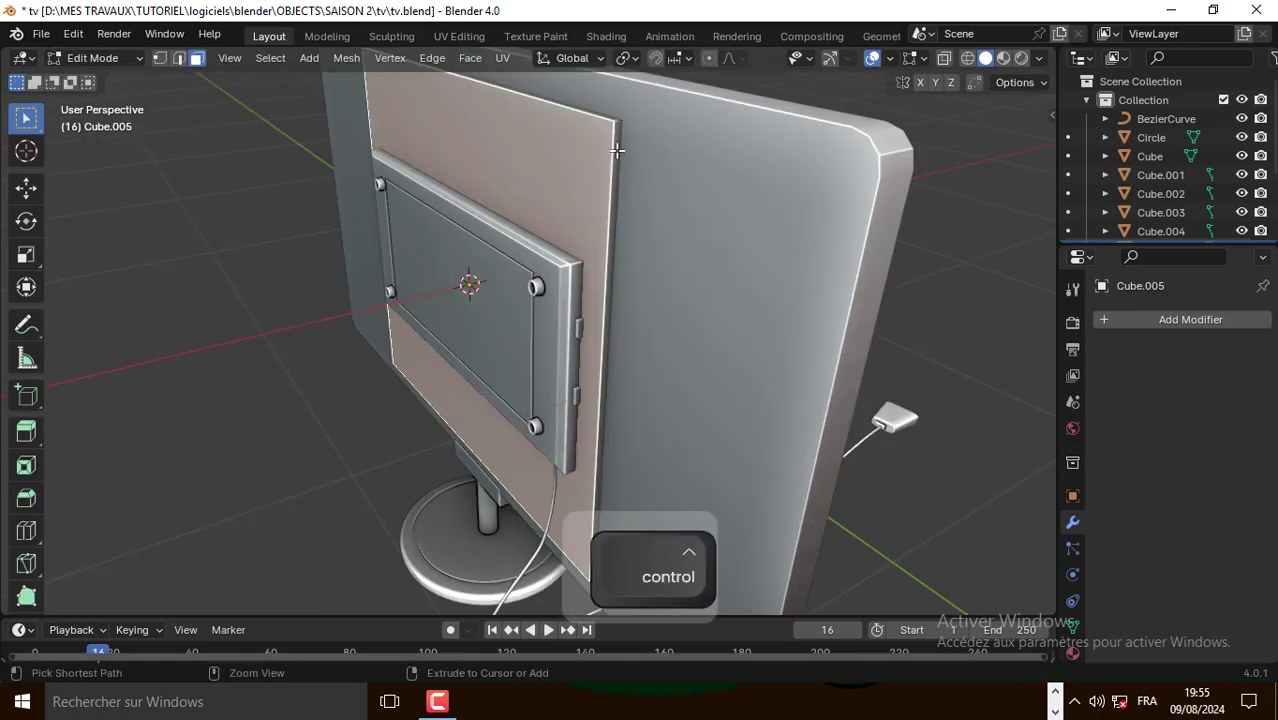
{"action": "key", "text": "ctrl+b"}
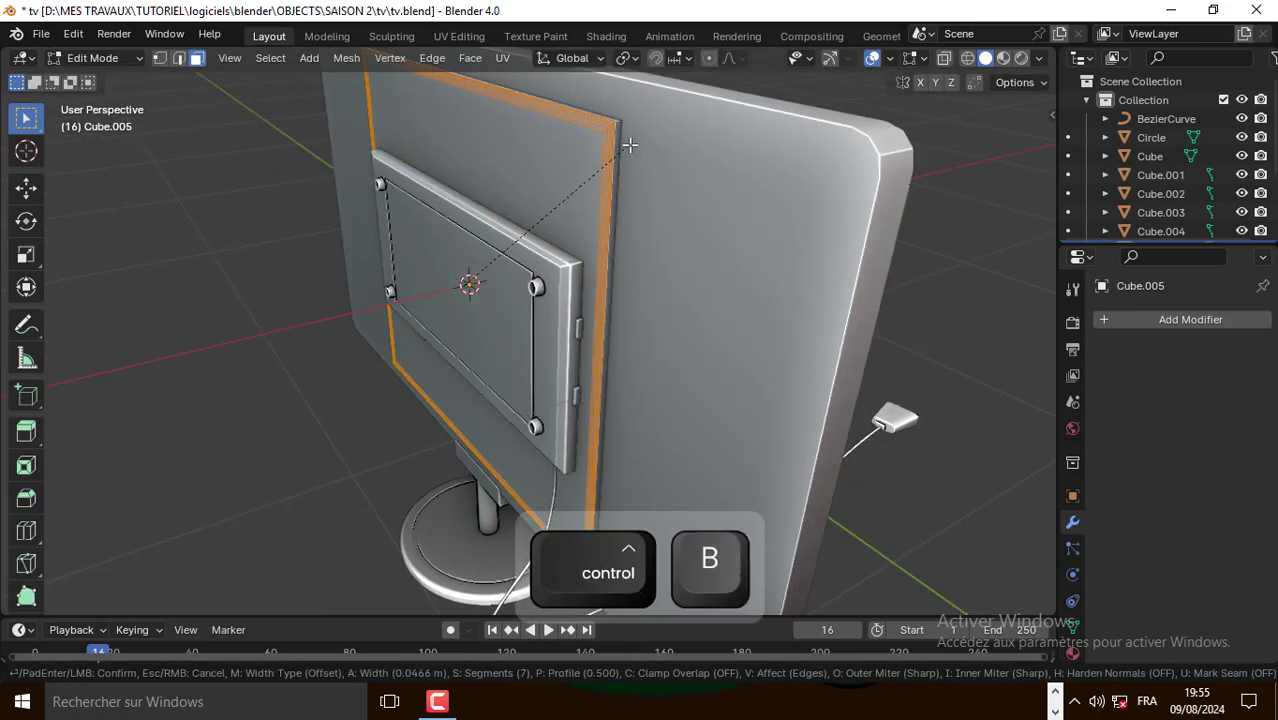
{"action": "left_click", "coordinate": [632, 143]}
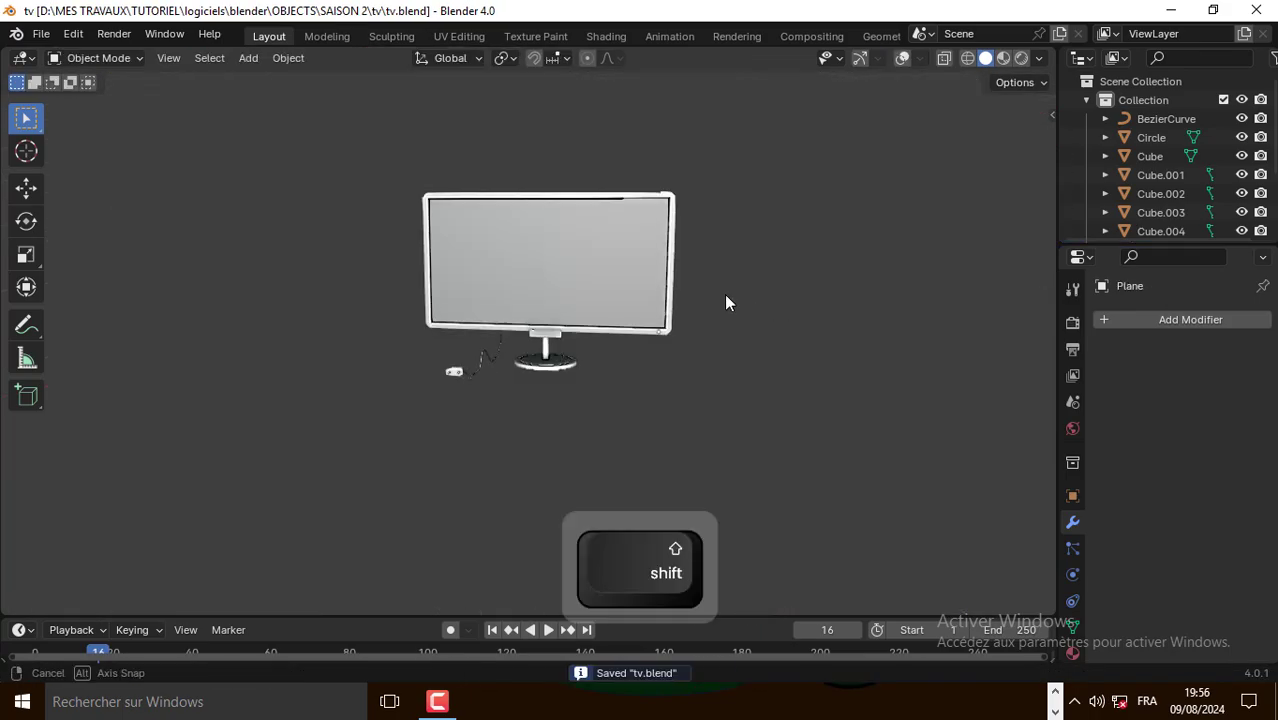
Split the 3D view vertically near its middle into two side-by-side views
{"action": "mouse_move", "coordinate": [727, 300]}
{"action": "middle_mouse_down"}
{"action": "mouse_move", "coordinate": [480, 285]}
{"action": "mouse_move", "coordinate": [987, 300]}
{"action": "mouse_move", "coordinate": [94, 305]}
{"action": "mouse_move", "coordinate": [724, 315]}
{"action": "middle_mouse_up"}
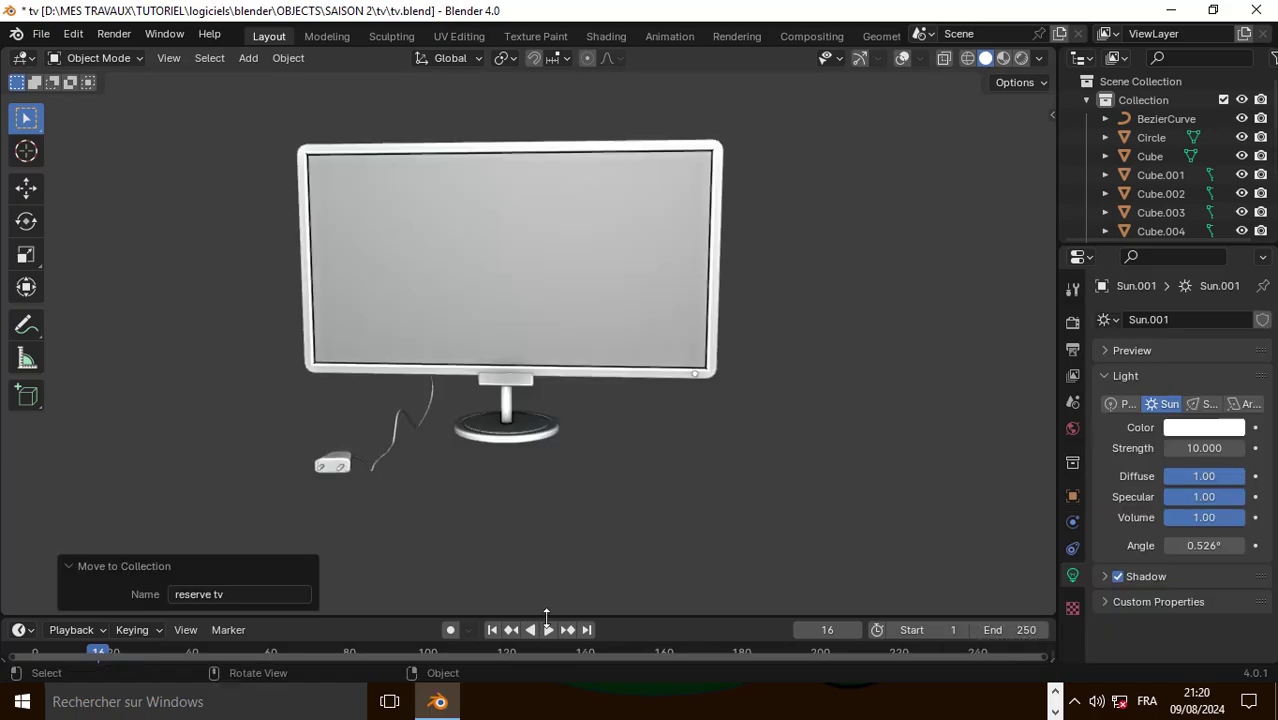
{"action": "right_click", "coordinate": [528, 613]}
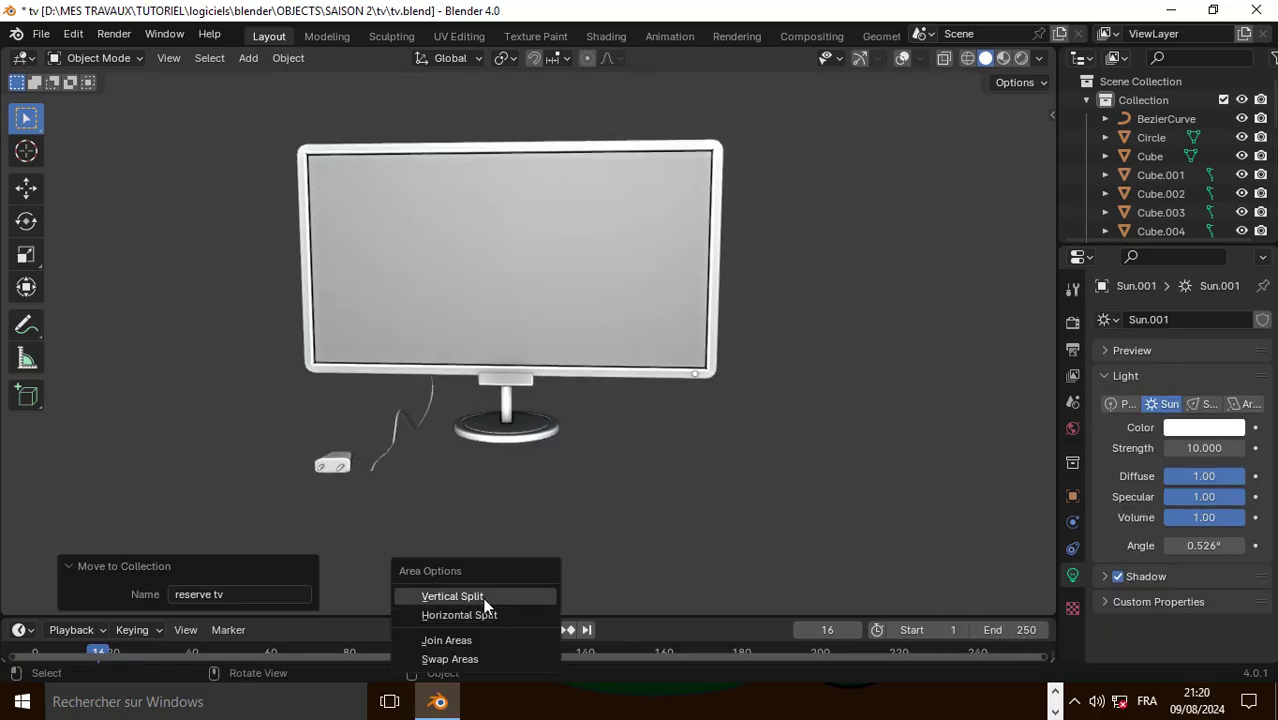
{"action": "left_click", "coordinate": [494, 596]}
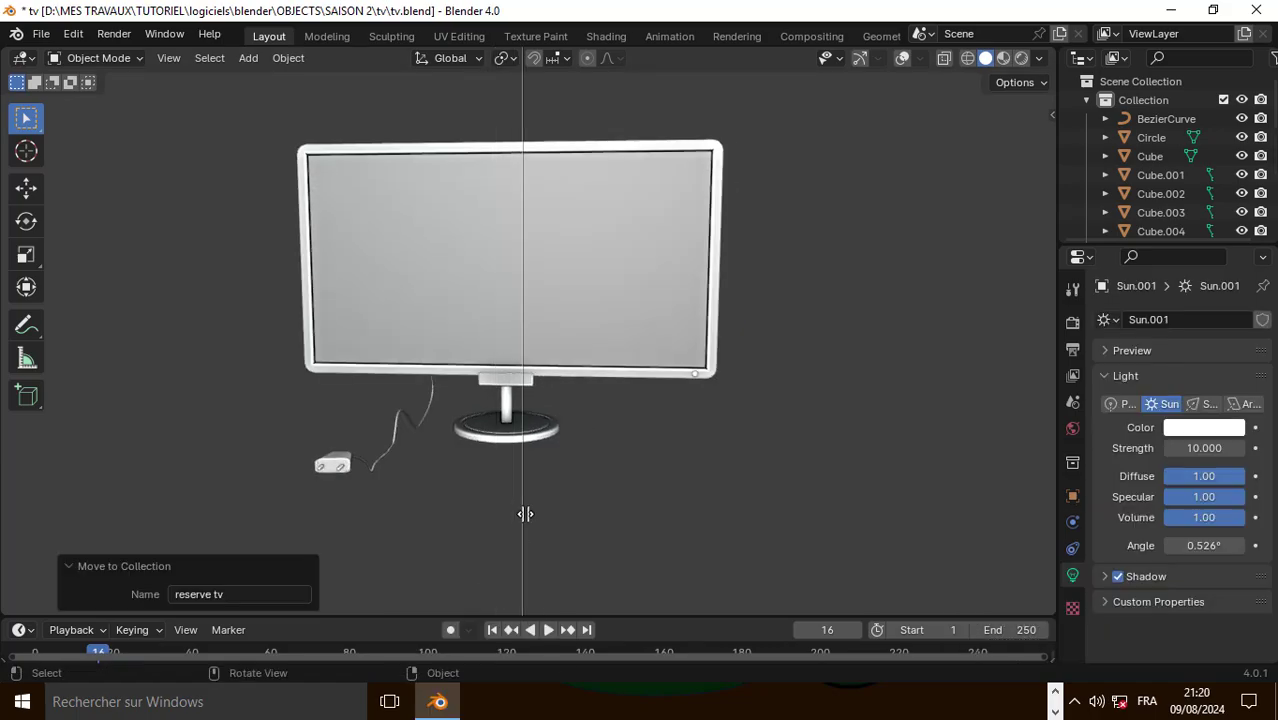
{"action": "left_click", "coordinate": [523, 513]}
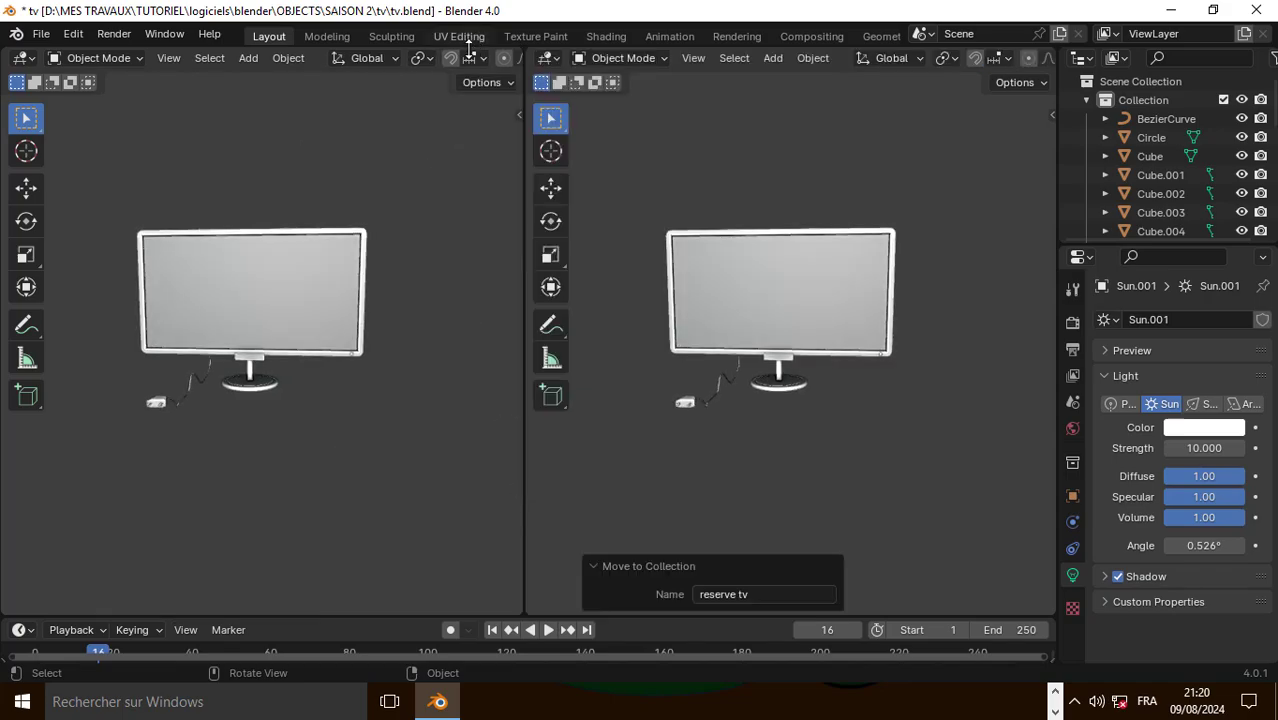
Show the left view in Rendered shading and bring up the right area's editor types
{"action": "scroll", "coordinate": [469, 62], "scroll_direction": "down", "scroll_amount": 6}
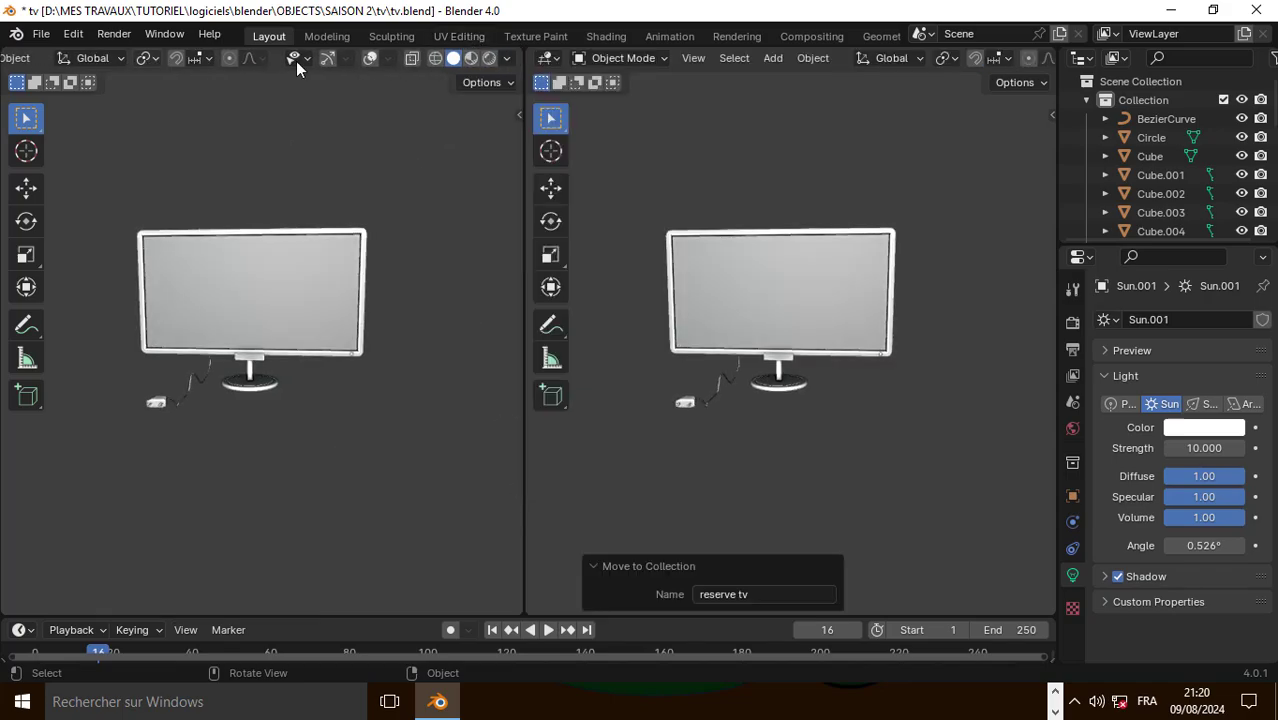
{"action": "left_click", "coordinate": [489, 59]}
{"action": "left_click", "coordinate": [549, 58]}
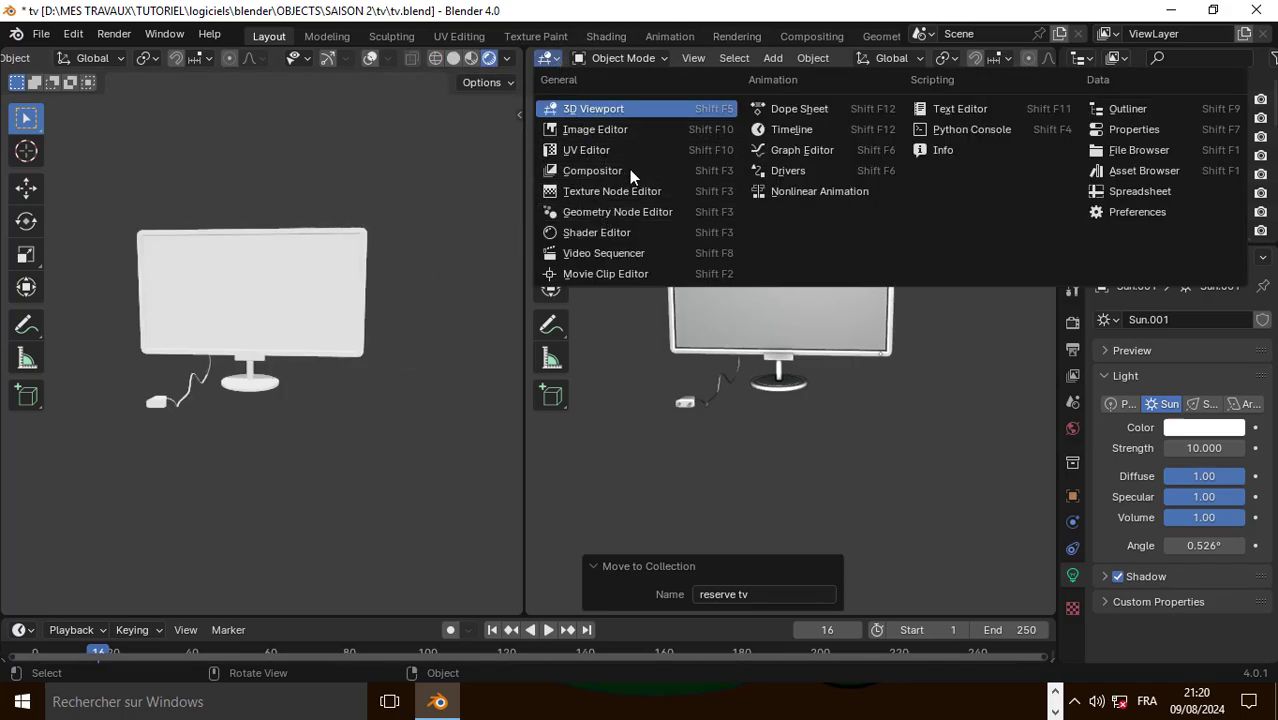
Make the right area a Shader Editor and rename the TV material to 'main'
{"action": "left_click", "coordinate": [600, 232]}
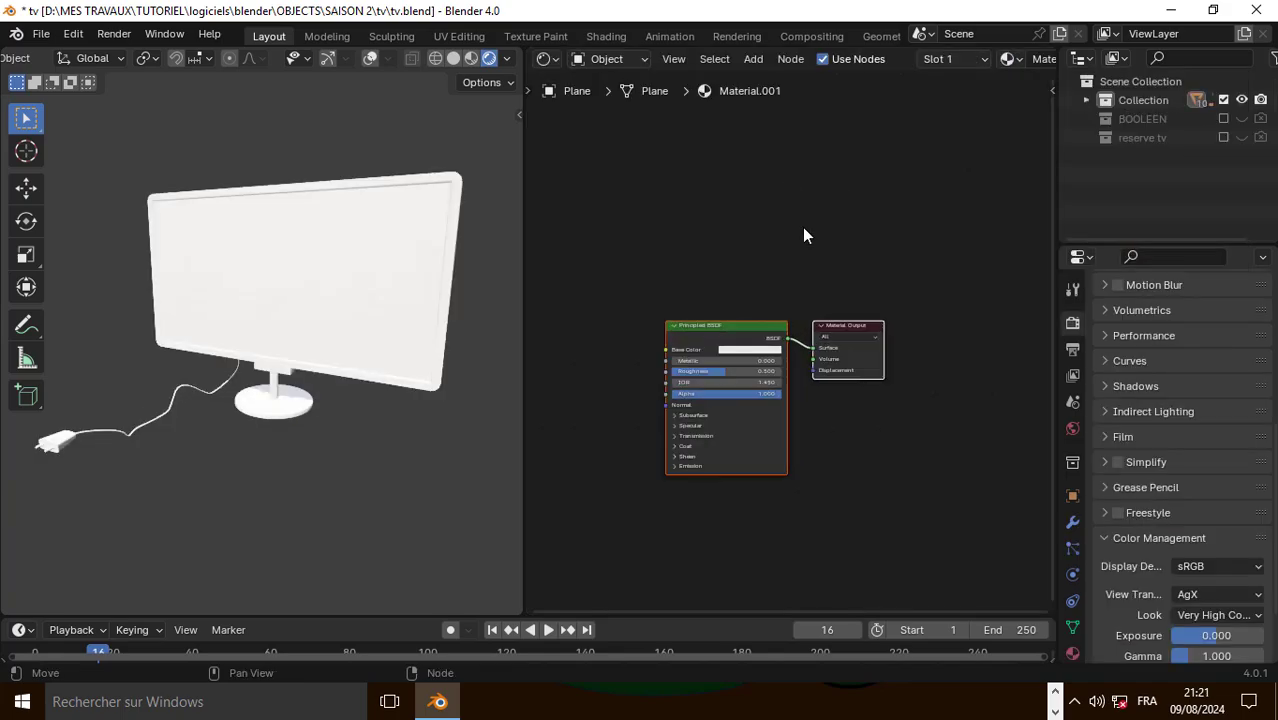
{"action": "key", "text": "Home"}
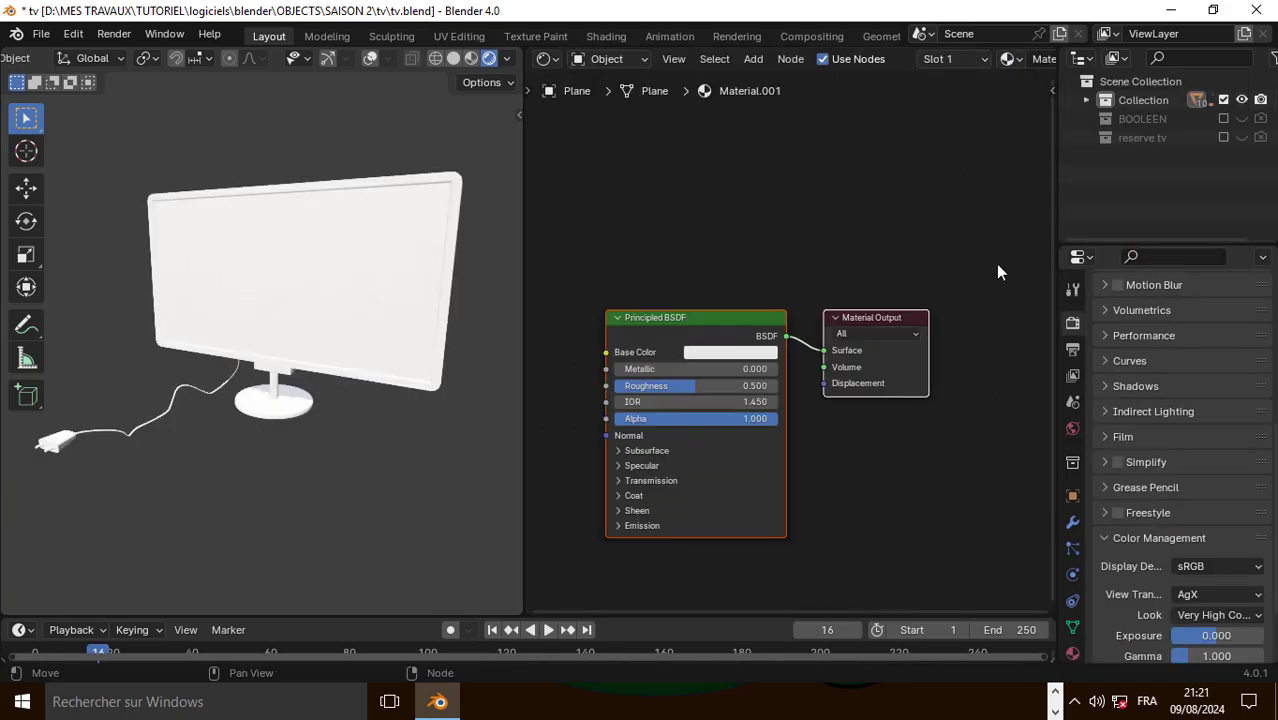
{"action": "scroll", "coordinate": [1000, 63], "scroll_direction": "down", "scroll_amount": 2}
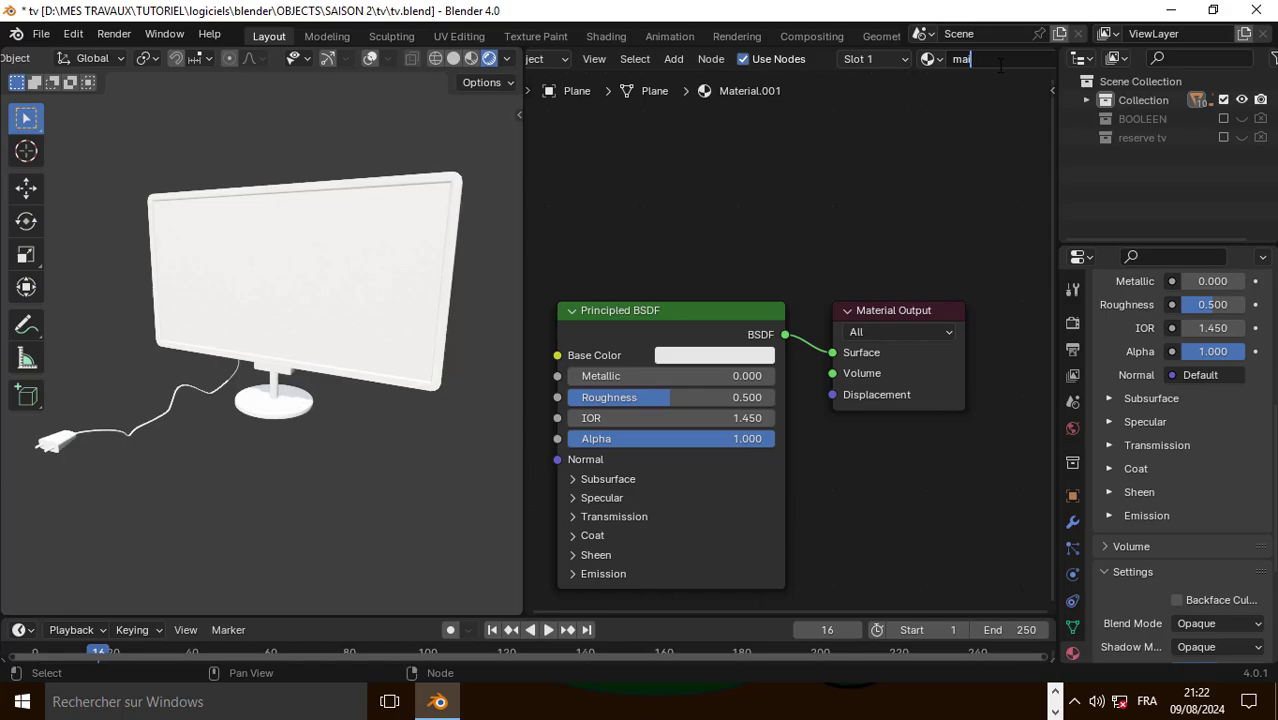
{"action": "key", "text": "Return"}
{"action": "left_click", "coordinate": [369, 57]}
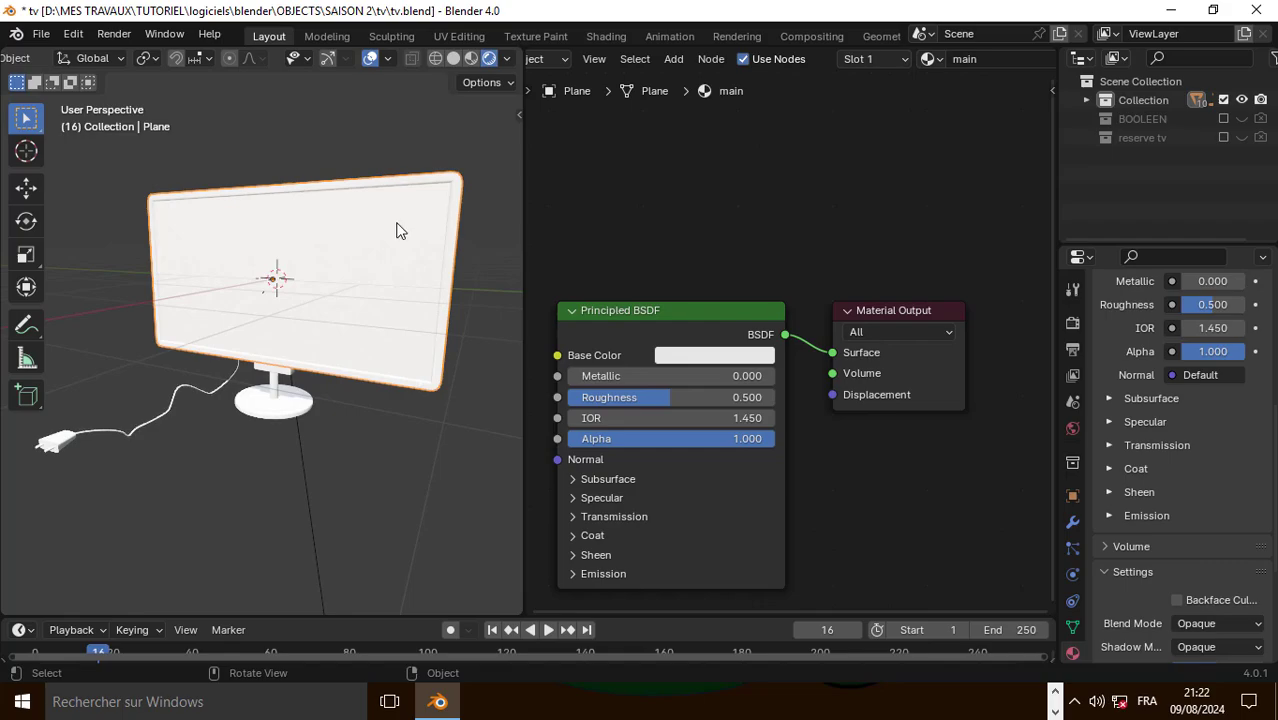
Assign a new 'screen' material to the front face and add the national geographie.jpg image node
{"action": "key", "text": "Tab"}
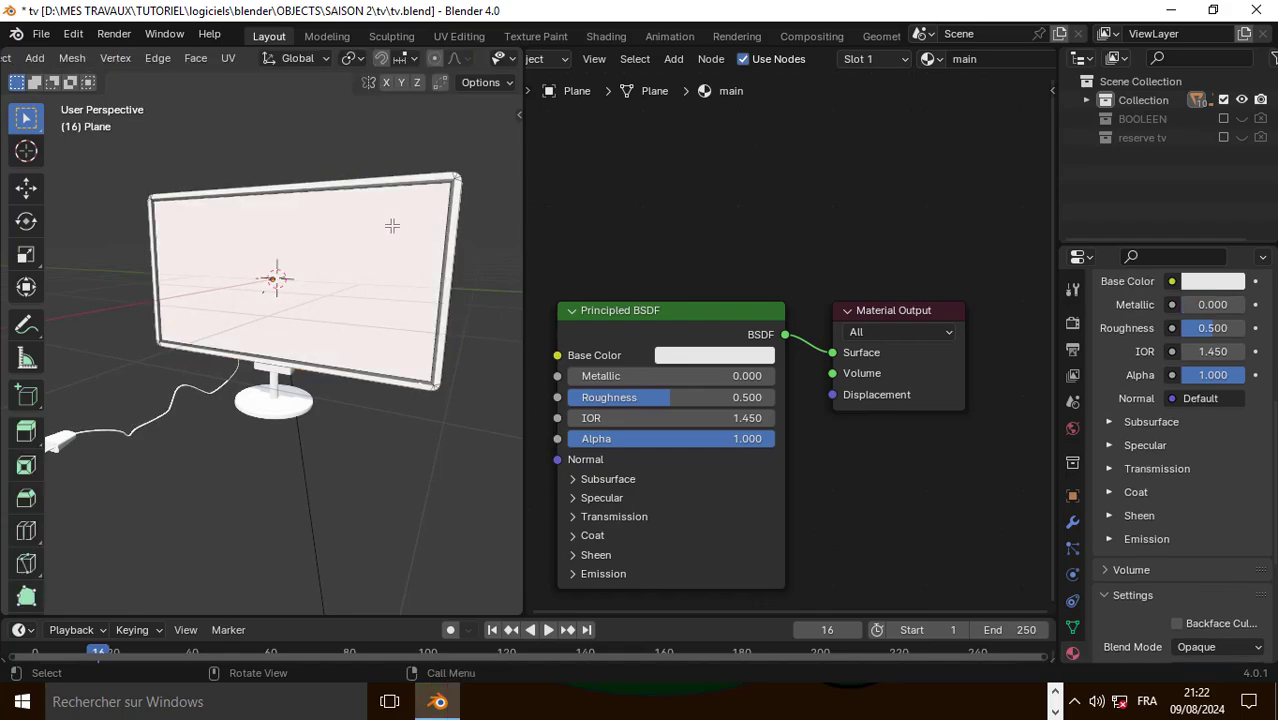
{"action": "scroll", "coordinate": [1262, 322], "scroll_direction": "up", "scroll_amount": 8}
{"action": "left_click", "coordinate": [1262, 322]}
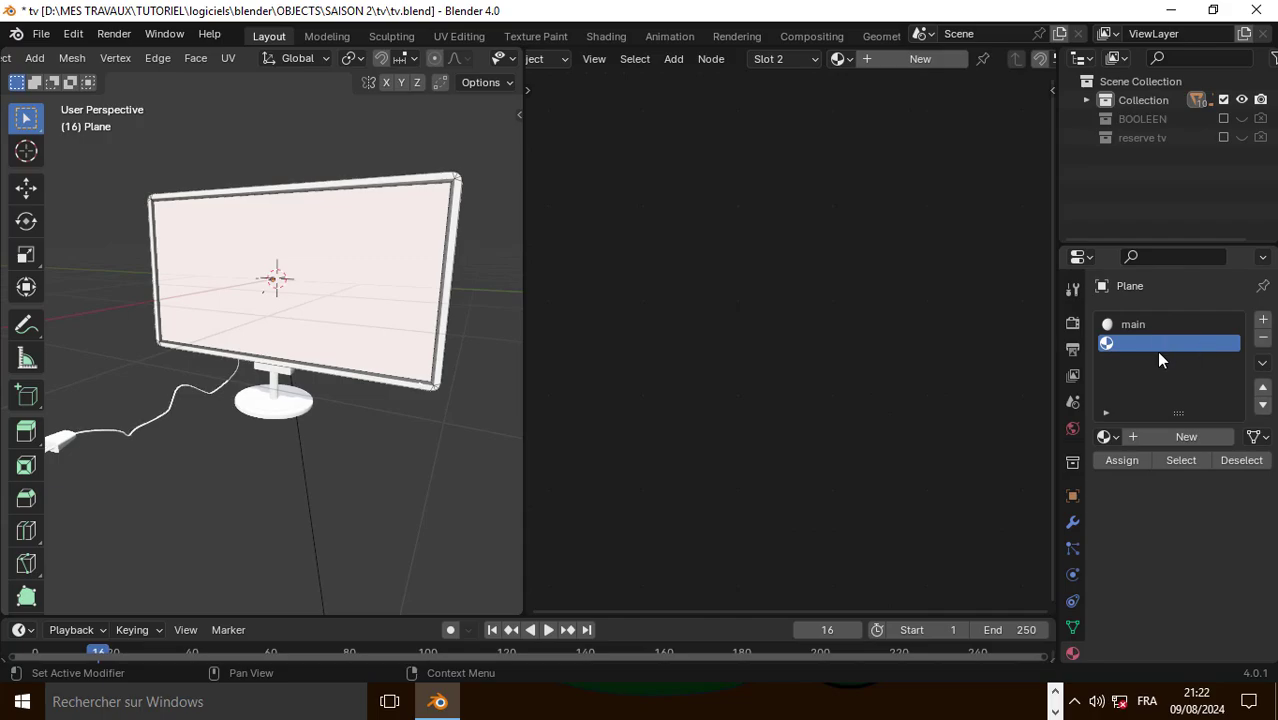
{"action": "left_click", "coordinate": [1170, 437]}
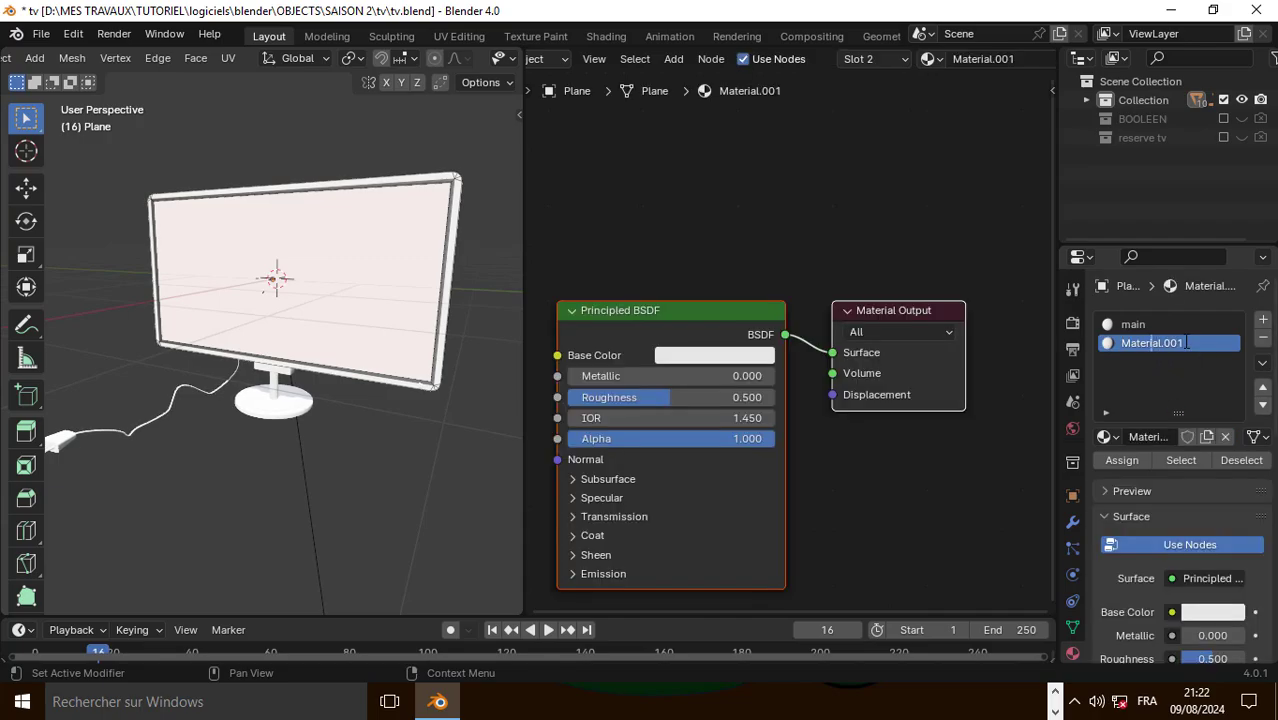
{"action": "left_click_drag", "start_coordinate": [1188, 342], "coordinate": [1089, 343]}
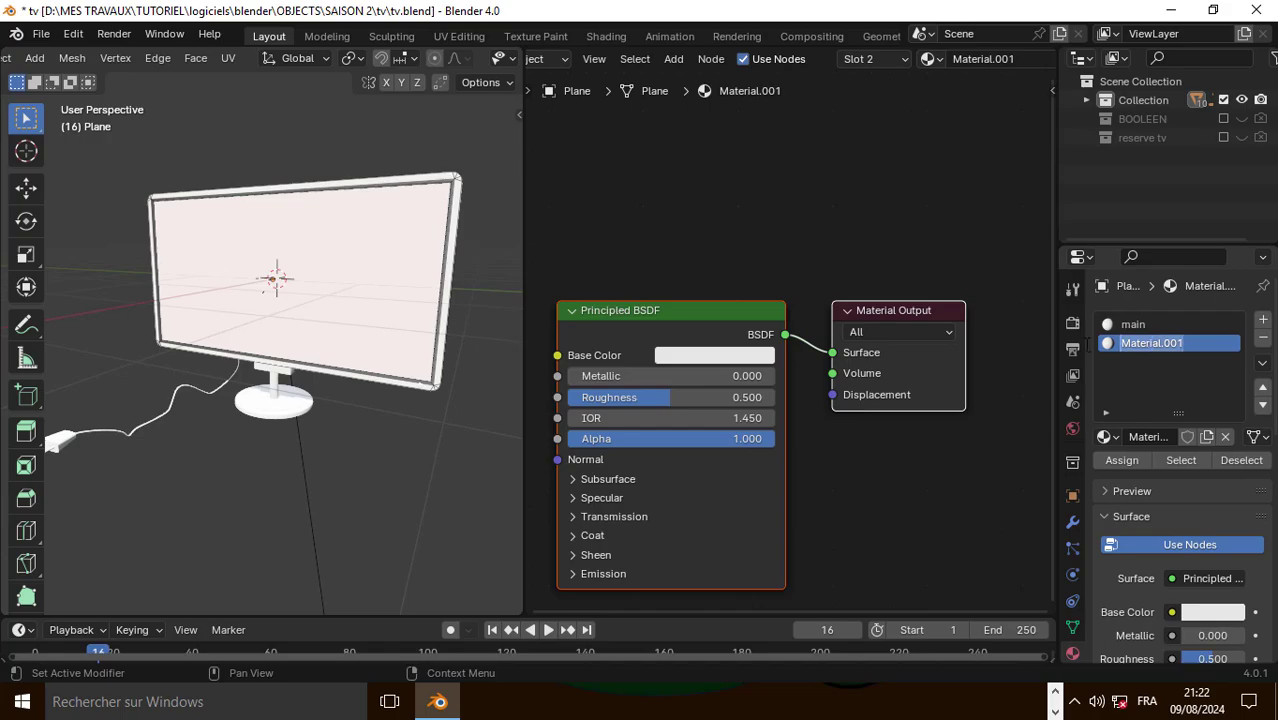
{"action": "type", "text": "screen"}
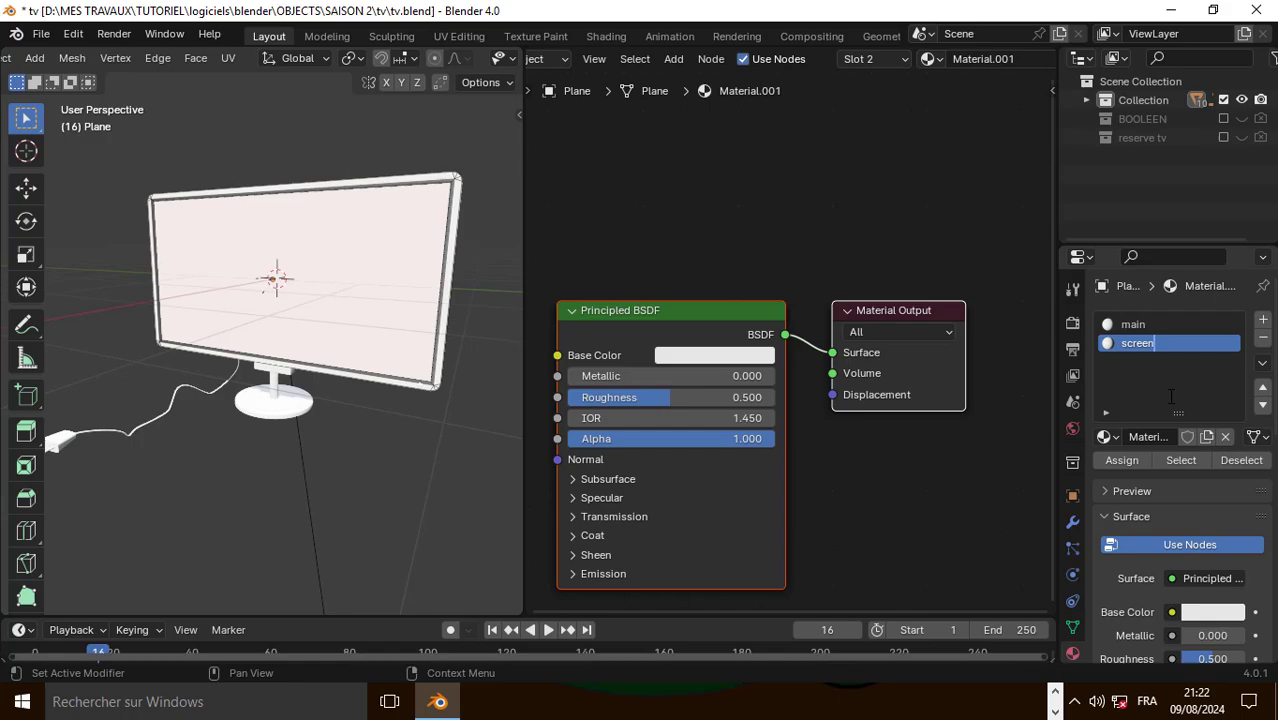
{"action": "key", "text": "Return"}
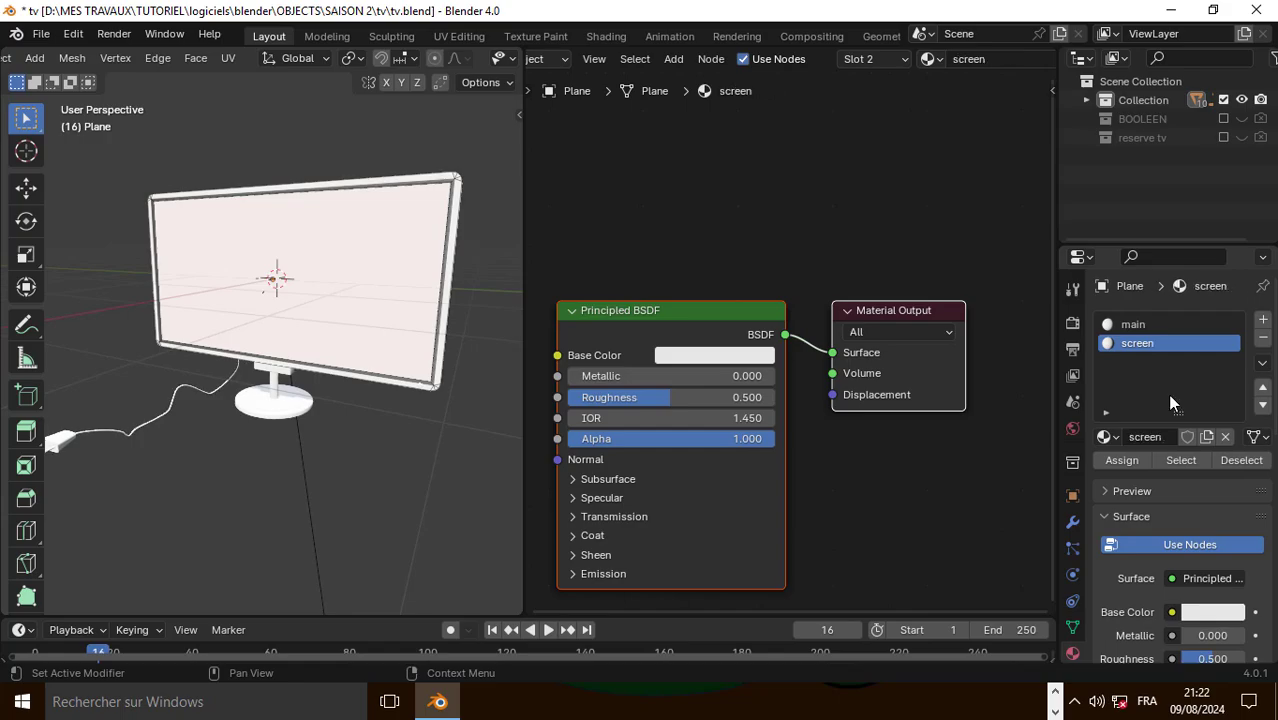
{"action": "left_click", "coordinate": [1110, 460]}
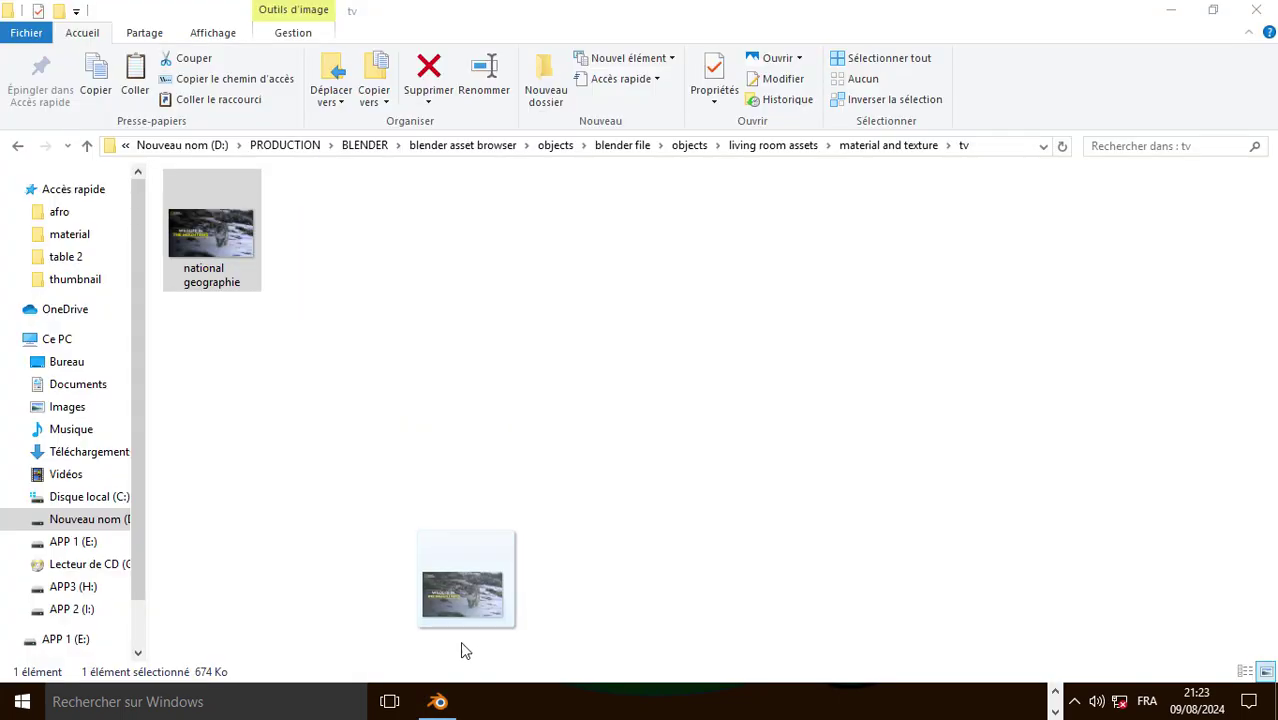
{"action": "left_click_drag", "start_coordinate": [463, 650], "coordinate": [565, 322]}
Connect the image to Base Color and turn a new stacked lower view into the UV Editor
{"action": "scroll", "coordinate": [656, 325], "scroll_direction": "up", "scroll_amount": 1}
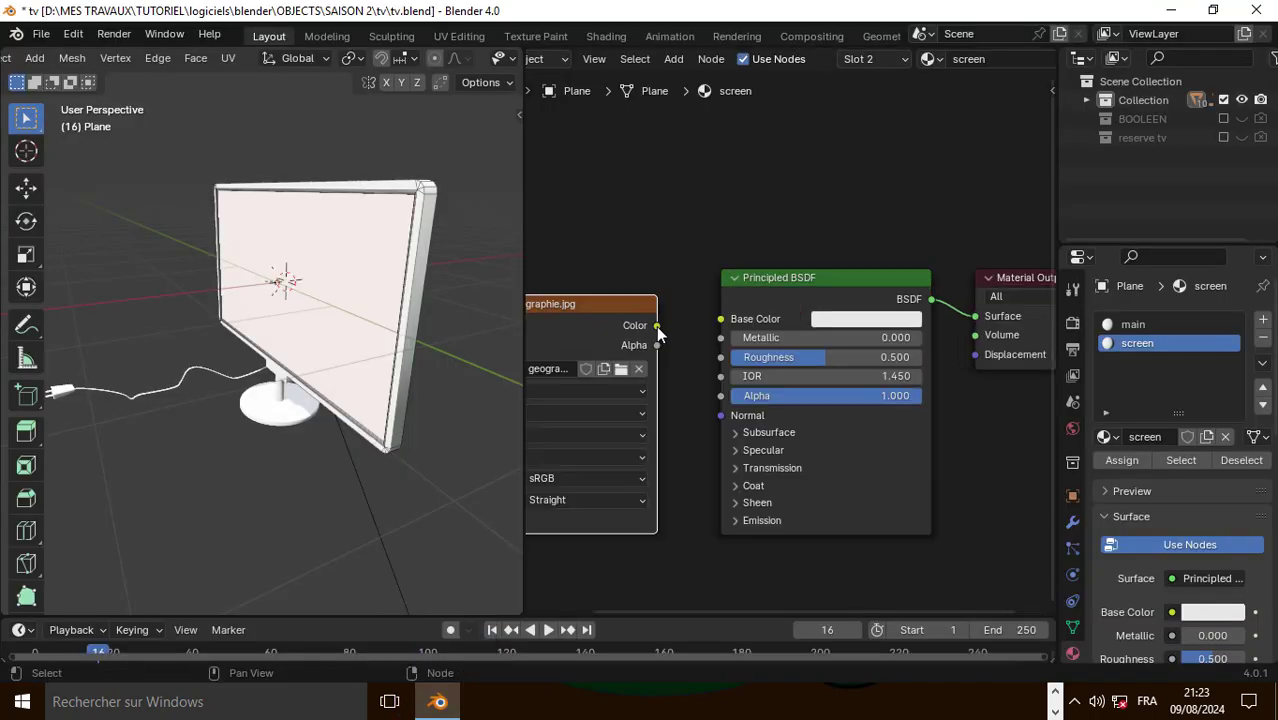
{"action": "left_click_drag", "start_coordinate": [656, 325], "coordinate": [719, 319]}
{"action": "key", "text": "KP_3"}
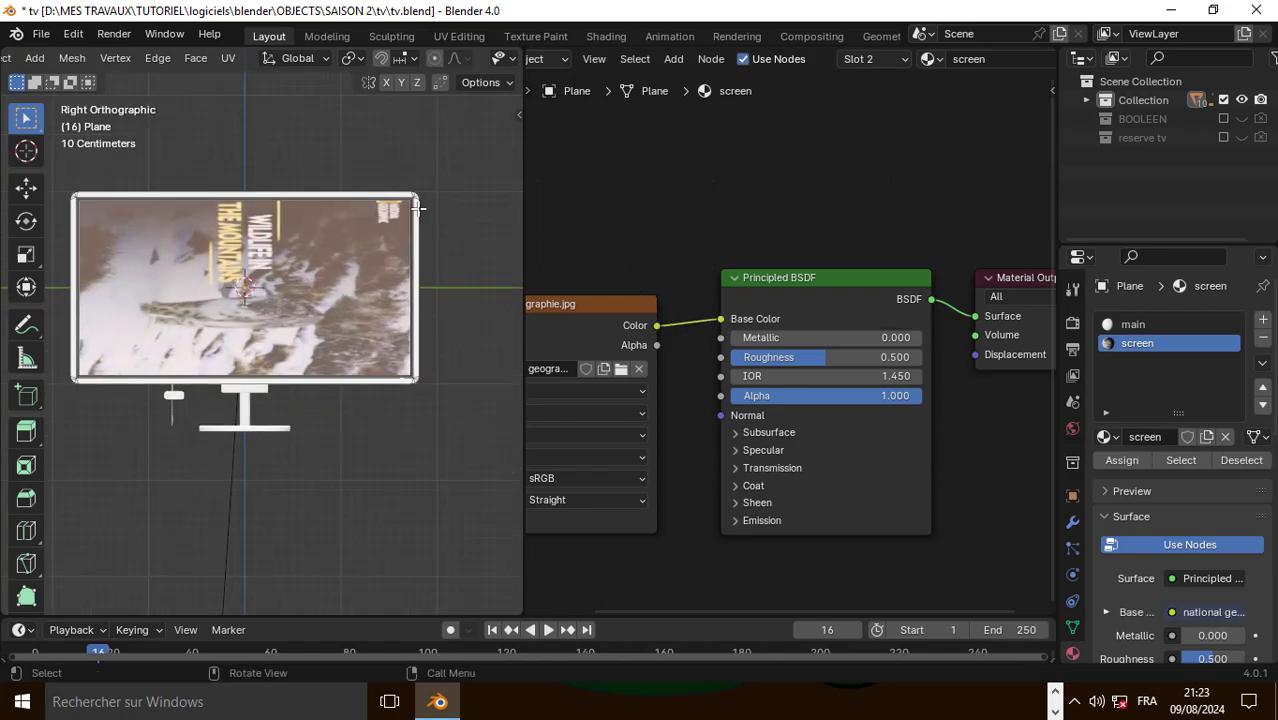
{"action": "key", "text": "ctrl+KP_4"}
{"action": "left_click", "coordinate": [440, 412]}
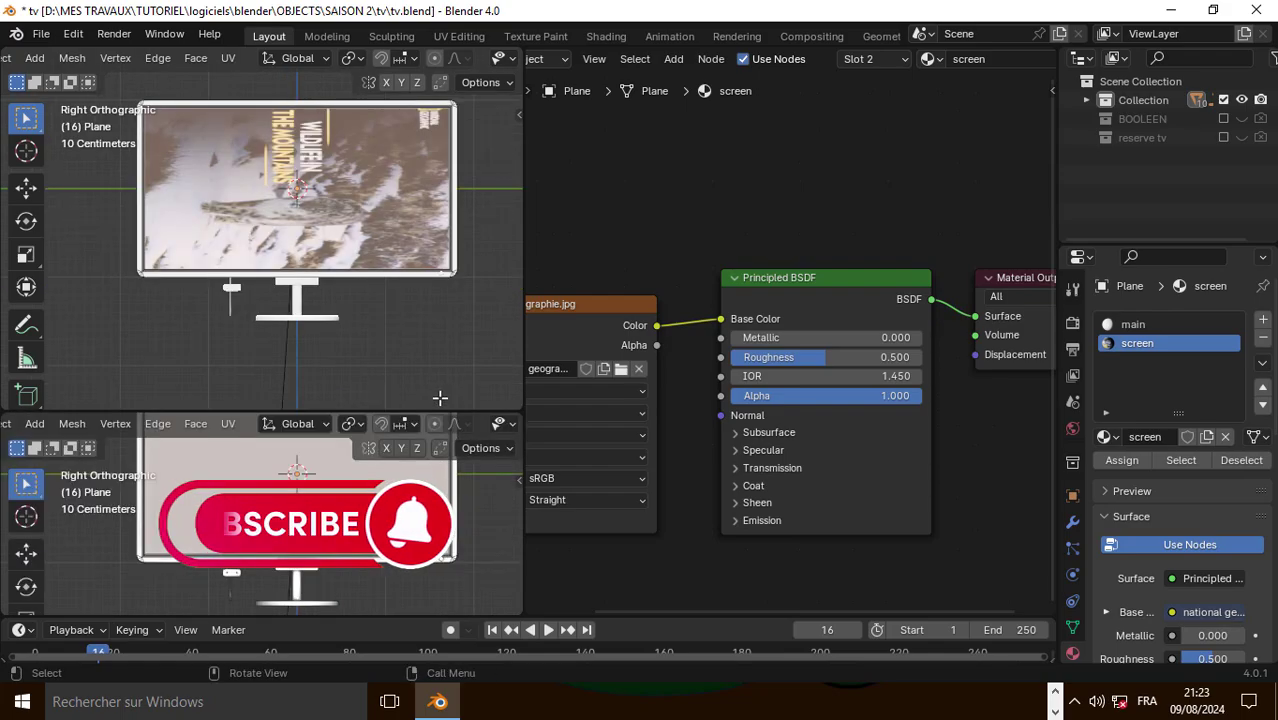
{"action": "scroll", "coordinate": [105, 427], "scroll_direction": "up", "scroll_amount": 3}
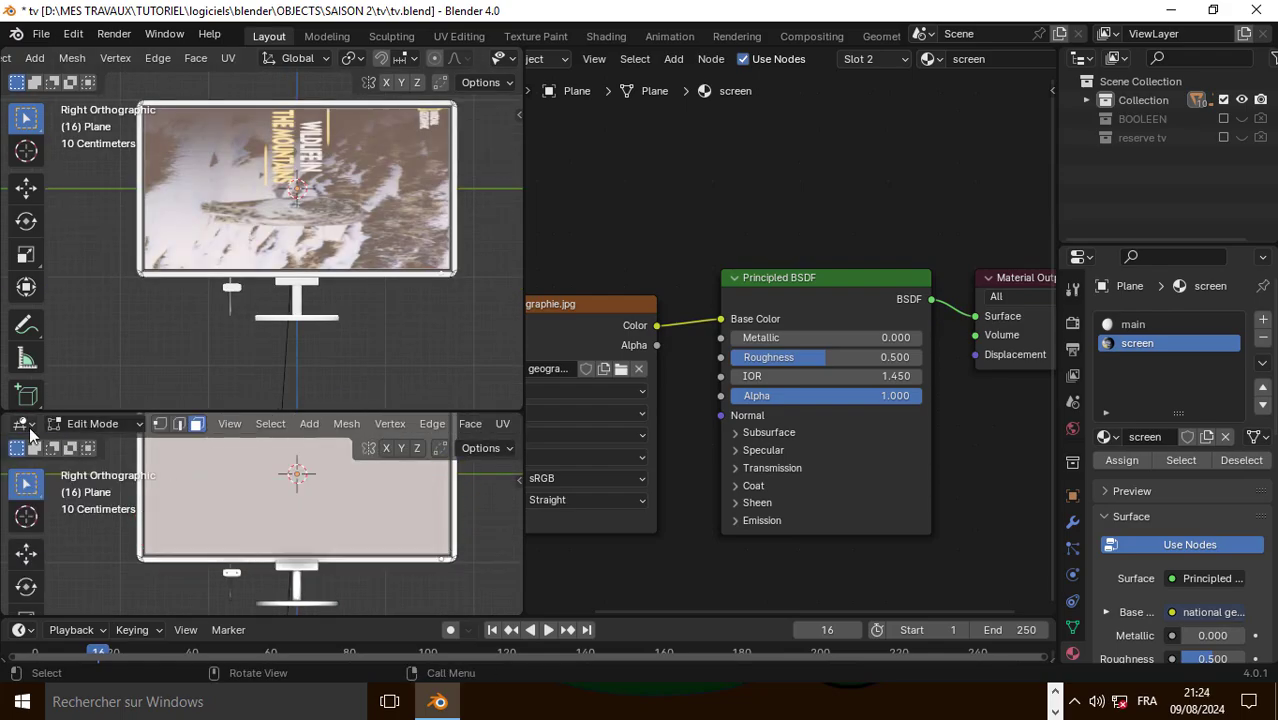
{"action": "left_click", "coordinate": [24, 423]}
{"action": "left_click", "coordinate": [59, 517]}
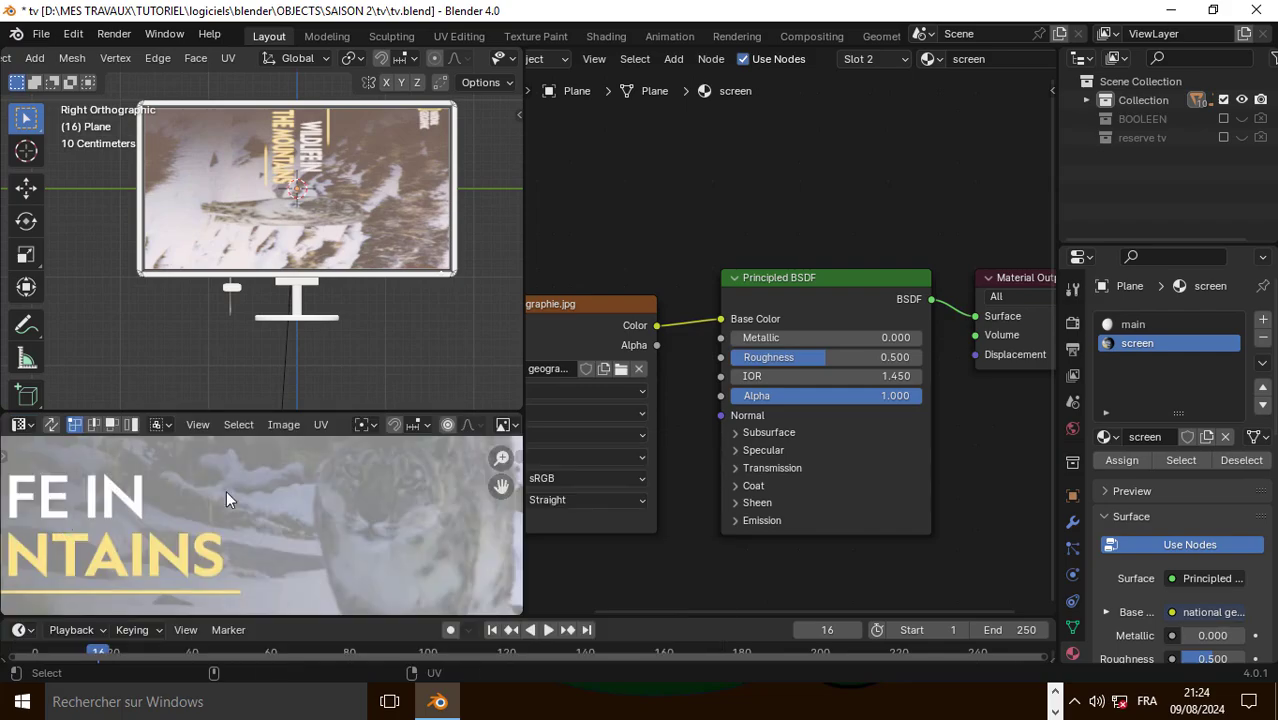
Project the screen face's UVs from view, scale them to fit, and set roughness to 0.100
{"action": "key", "text": "u"}
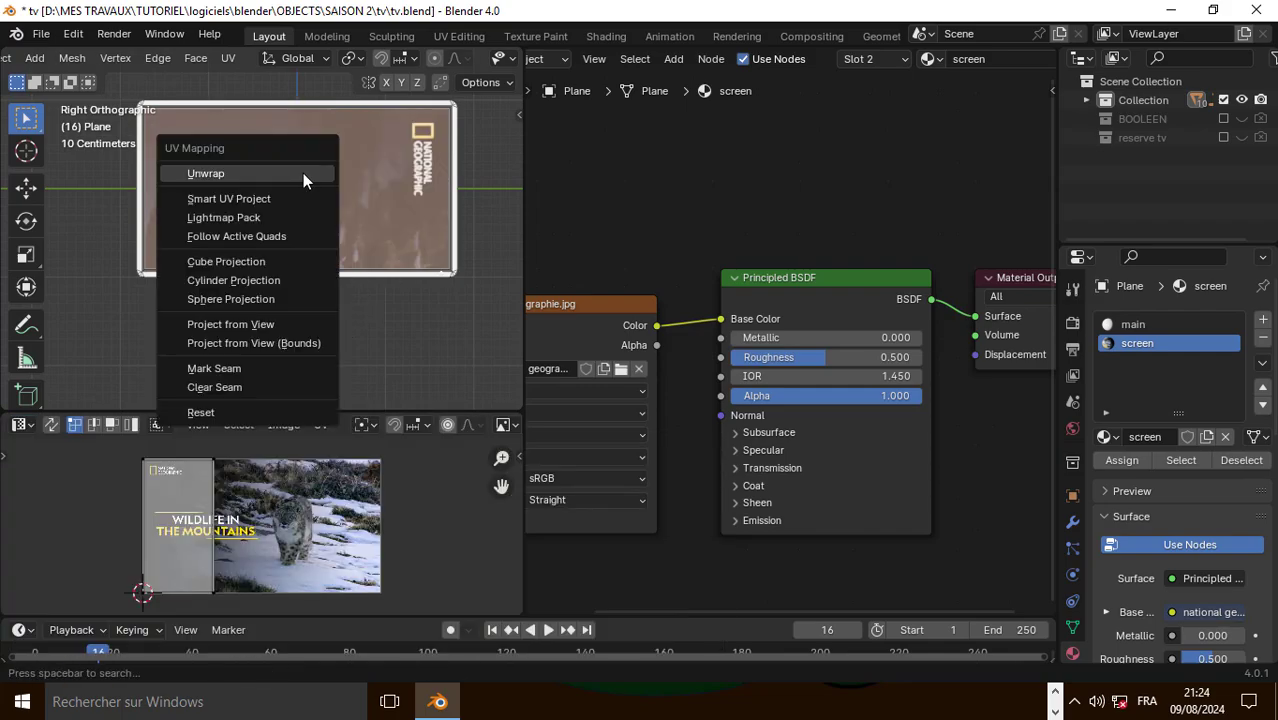
{"action": "left_click", "coordinate": [263, 330]}
{"action": "key", "text": "s"}
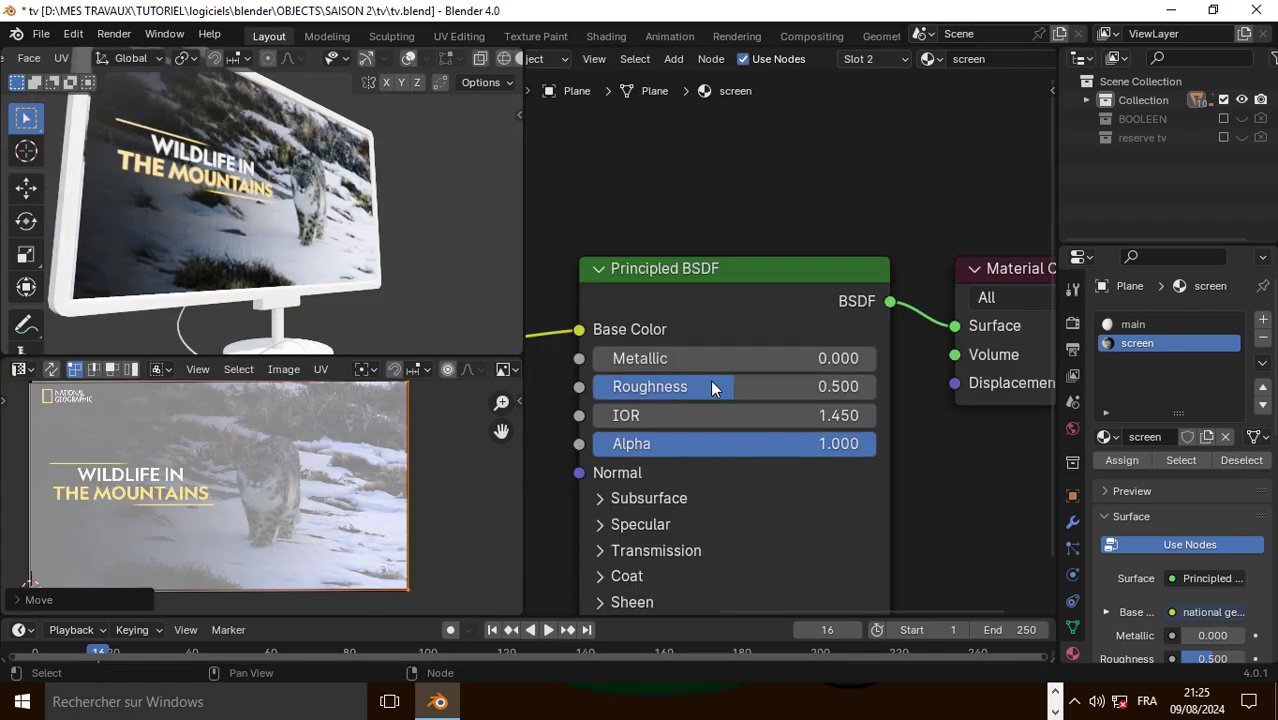
{"action": "mouse_move", "coordinate": [712, 387]}
{"action": "left_mouse_down"}
{"action": "mouse_move", "coordinate": [606, 387]}
{"action": "mouse_move", "coordinate": [623, 387]}
{"action": "left_mouse_up"}
{"action": "middle_click_drag", "start_coordinate": [300, 200], "coordinate": [360, 230]}
Darken the 'main' material's base colour to near black (value 0.023) in Object Mode
{"action": "key", "text": "Tab"}
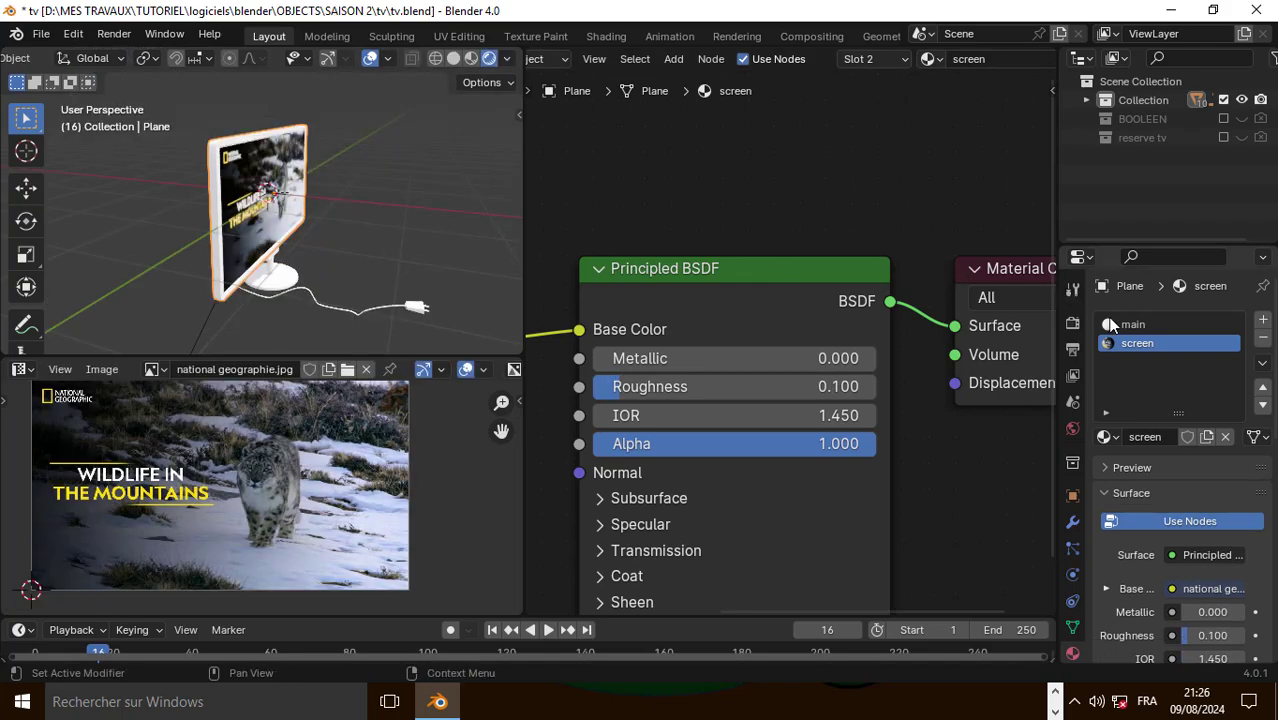
{"action": "left_click", "coordinate": [1122, 324]}
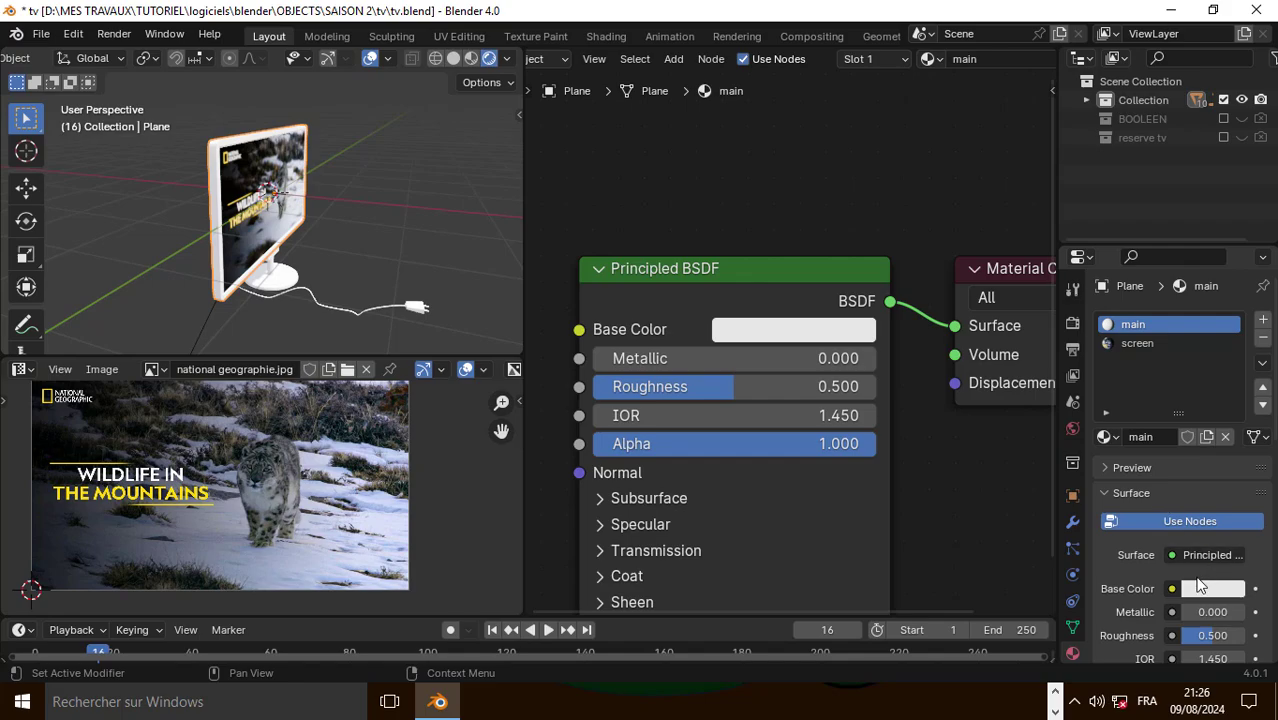
{"action": "left_click", "coordinate": [1199, 590]}
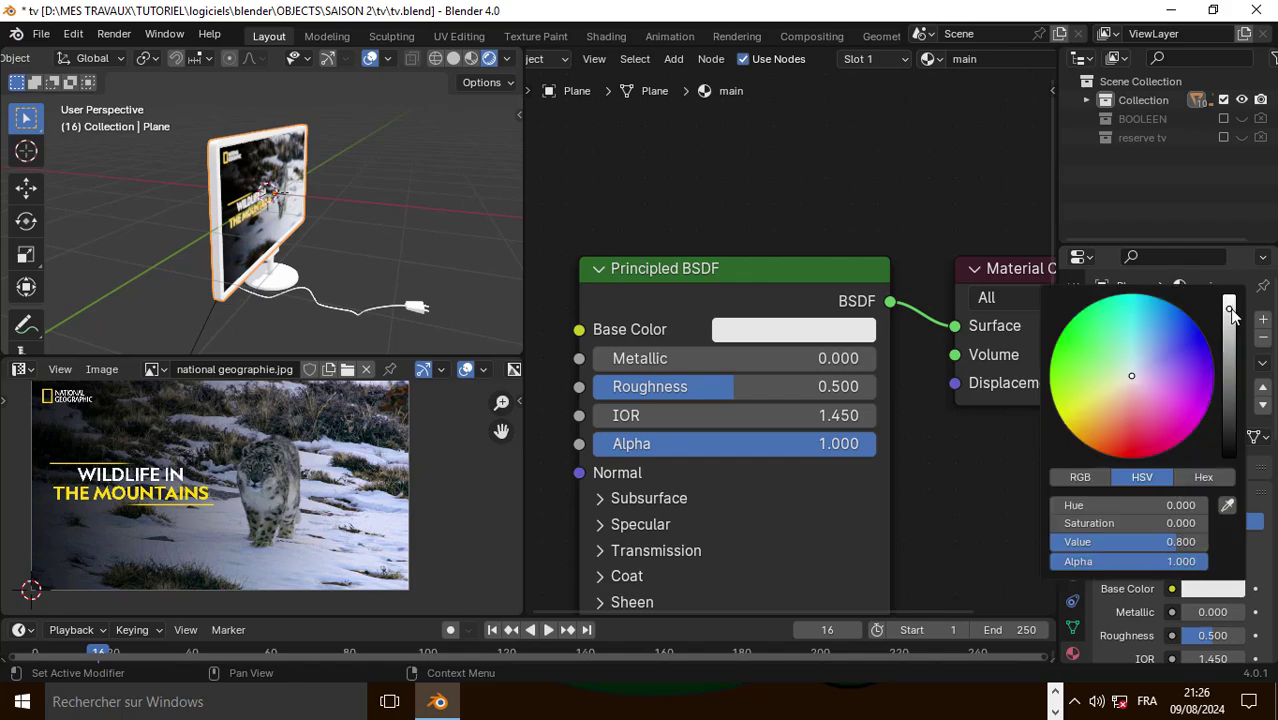
{"action": "left_click_drag", "start_coordinate": [1229, 312], "coordinate": [1229, 428]}
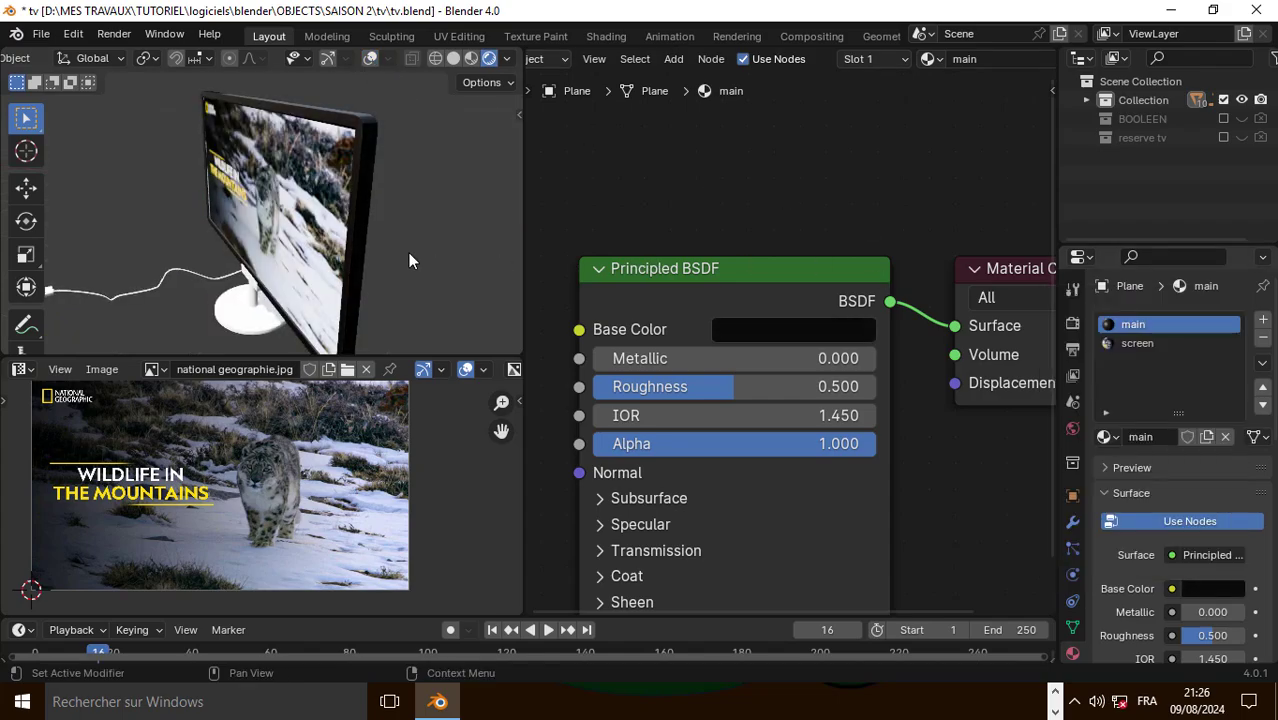
{"action": "middle_click_drag", "start_coordinate": [414, 257], "coordinate": [355, 228]}
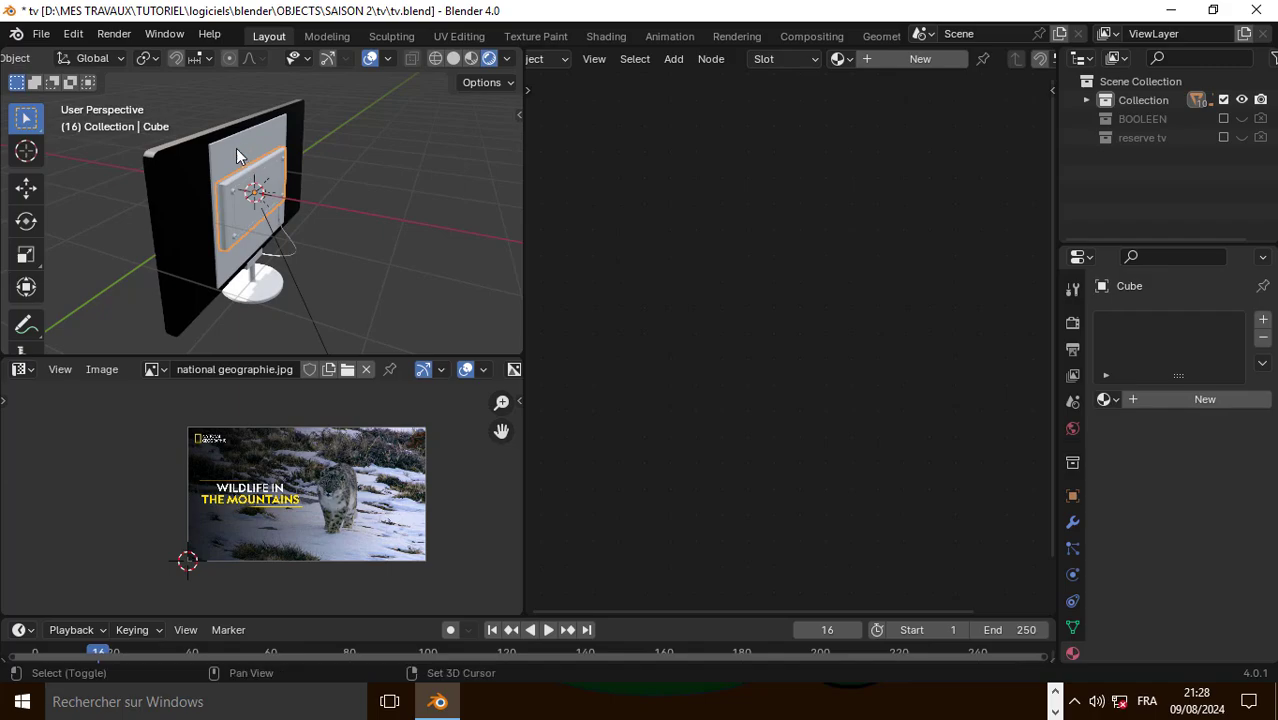
Link the body's black material onto the back cover with Ctrl+L Link Materials
{"action": "left_click", "coordinate": [236, 148], "text": "shift"}
{"action": "left_click", "coordinate": [173, 169], "text": "shift"}
{"action": "key", "text": "ctrl+l"}
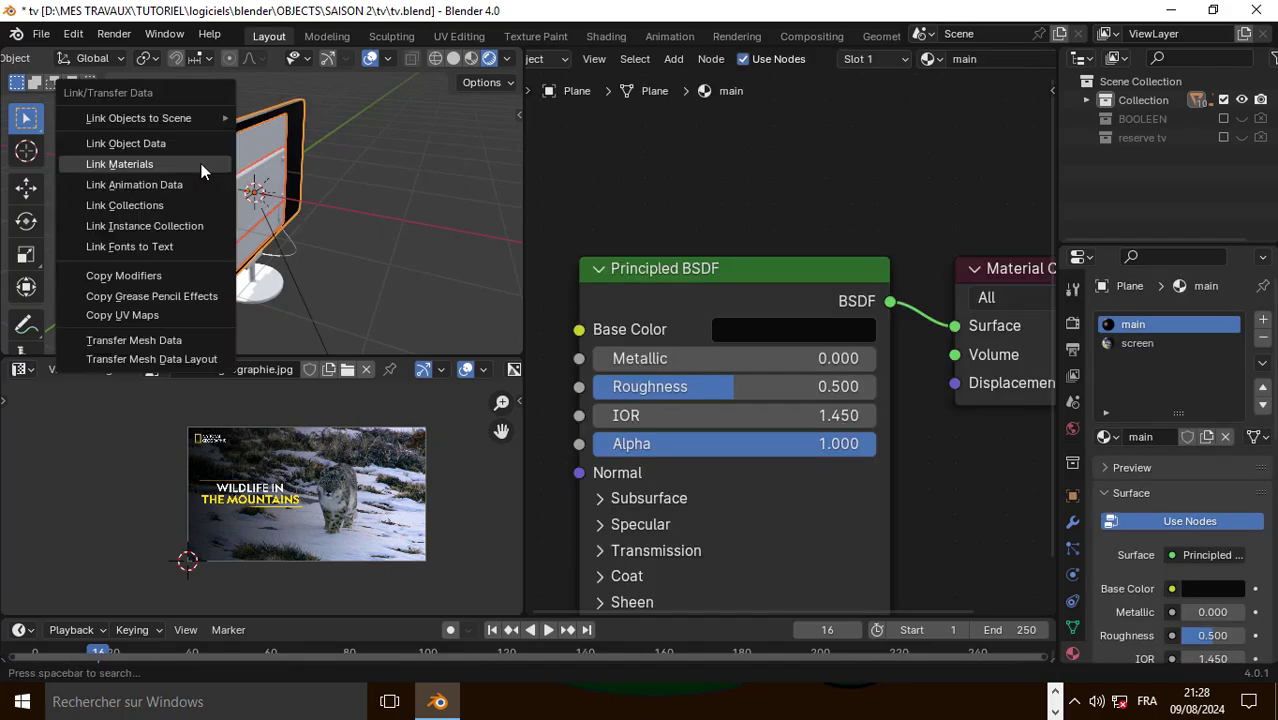
{"action": "left_click", "coordinate": [204, 163]}
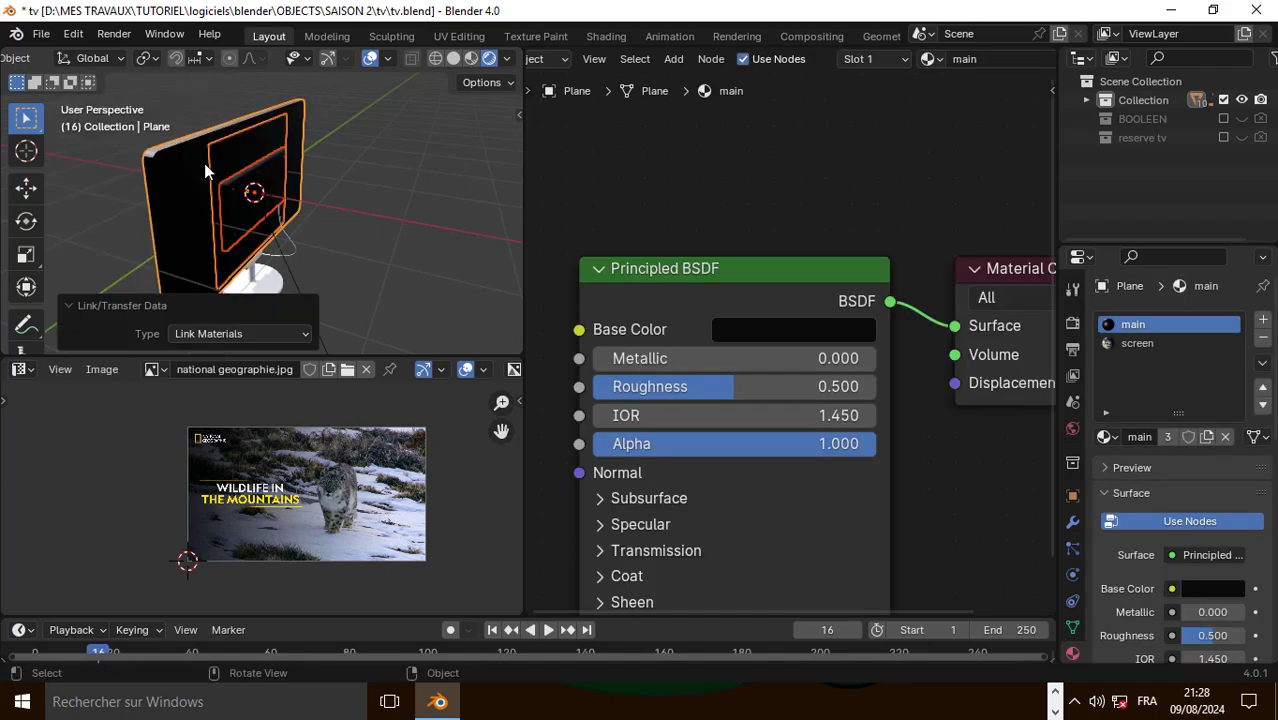
{"action": "left_click", "coordinate": [407, 152]}
Turn X-ray off and set the stand's Material.001 Metallic to 1.000
{"action": "middle_click_drag", "start_coordinate": [408, 152], "coordinate": [378, 82]}
{"action": "left_click", "coordinate": [370, 60]}
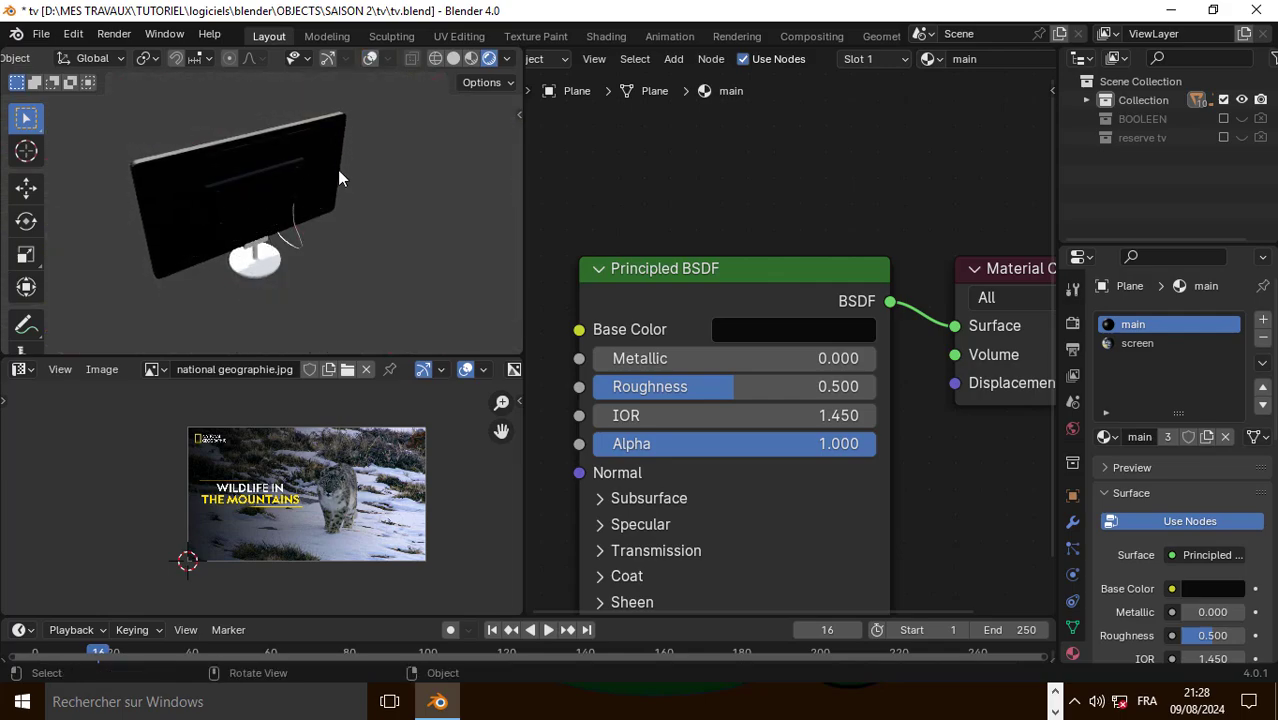
{"action": "middle_click_drag", "start_coordinate": [337, 169], "coordinate": [441, 113]}
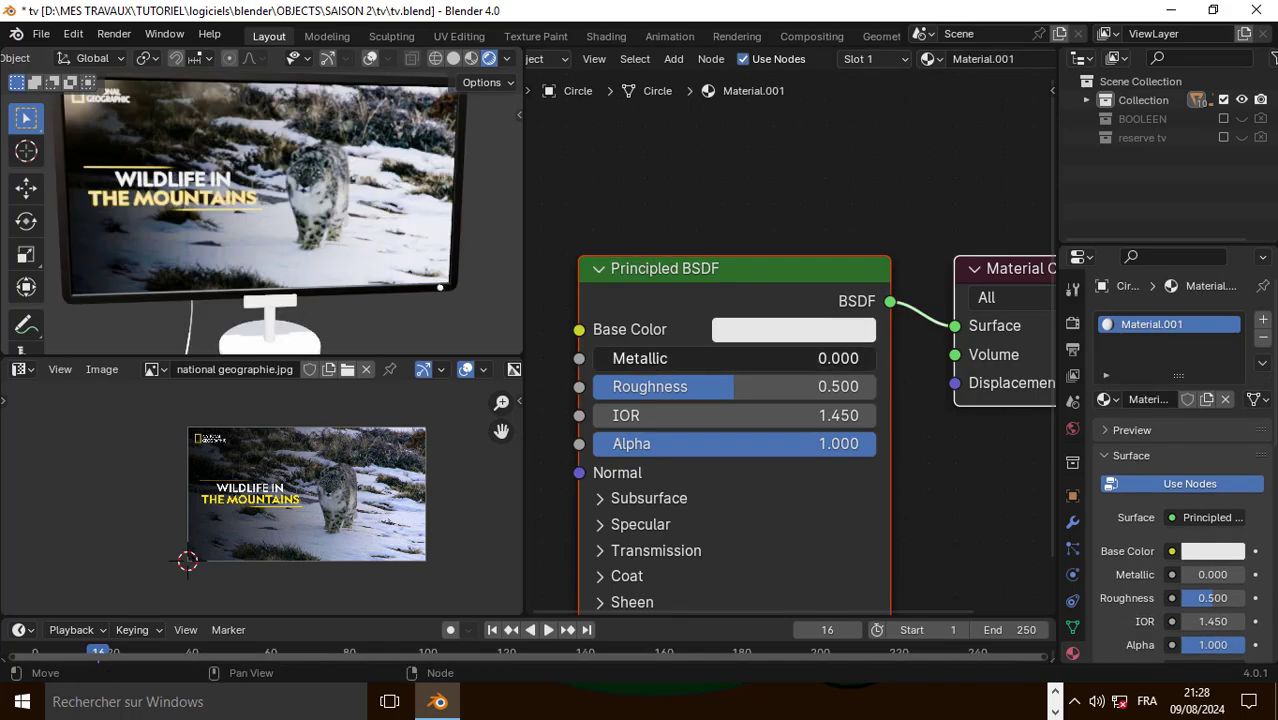
{"action": "left_click_drag", "start_coordinate": [600, 358], "coordinate": [880, 358]}
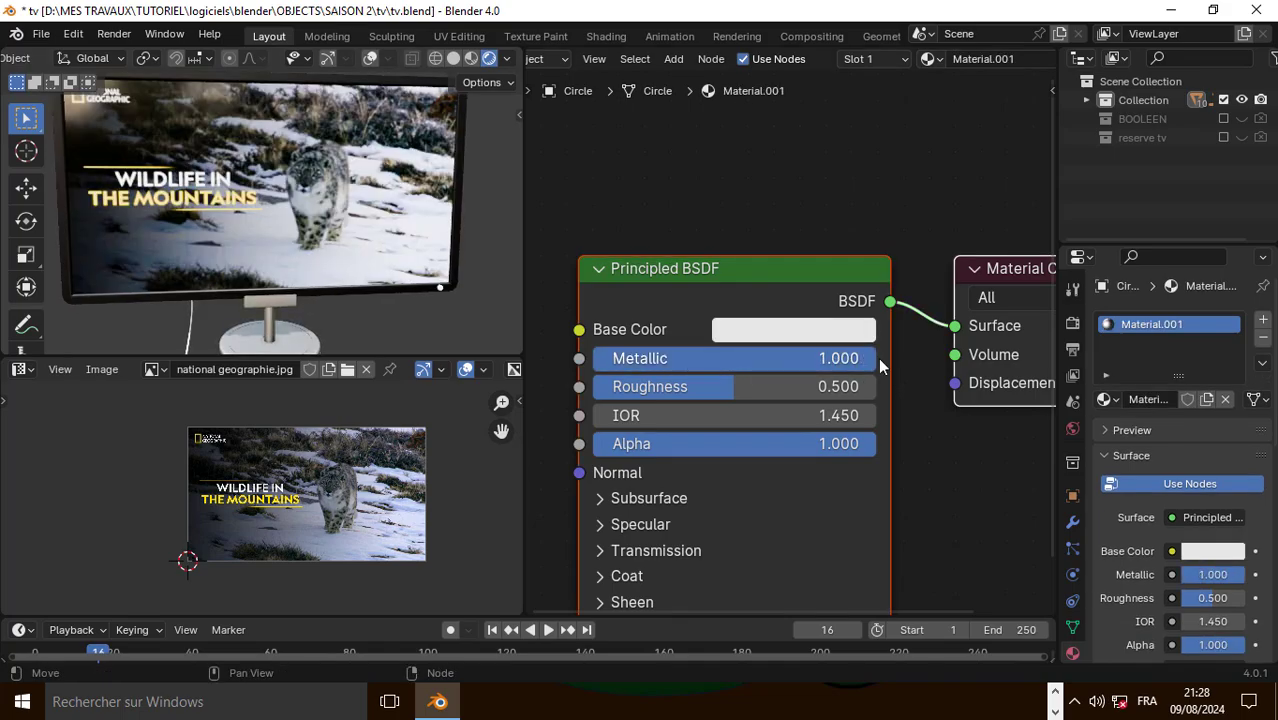
{"action": "scroll", "coordinate": [405, 300], "scroll_direction": "down", "scroll_amount": 4}
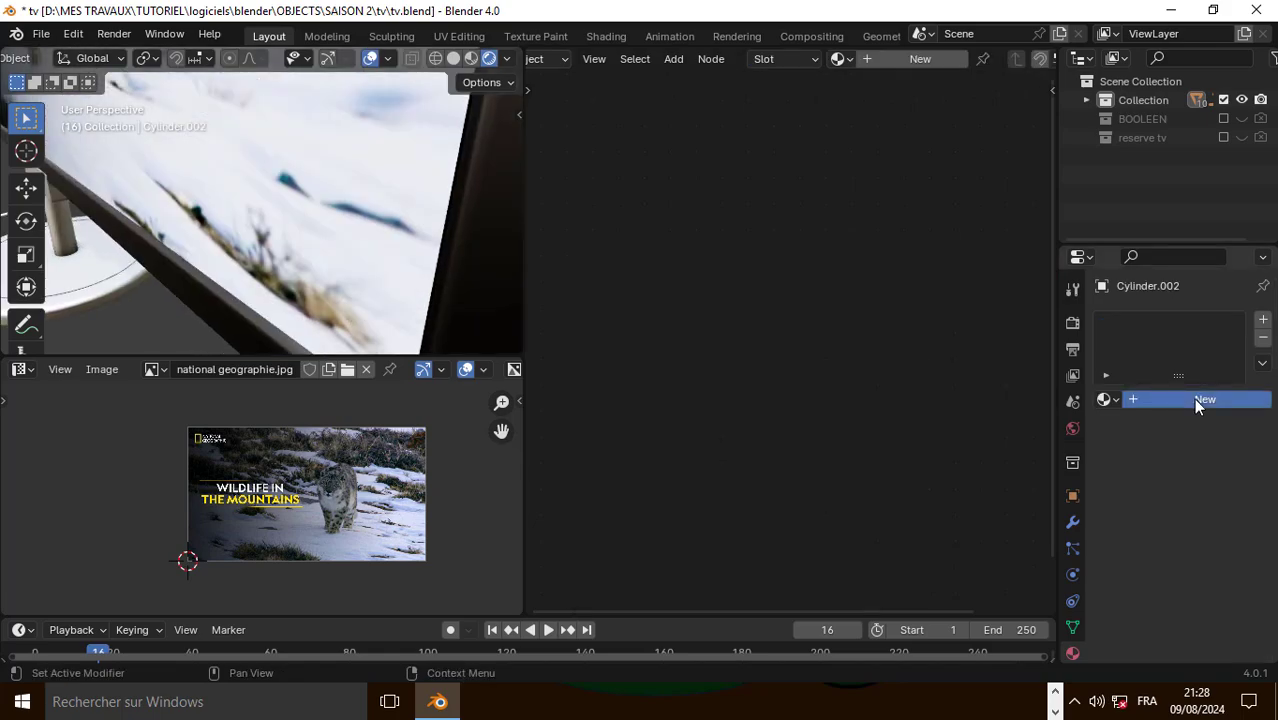
Give the power button a grey 'on/off' material and select its front face in Edit Mode
{"action": "left_click", "coordinate": [1195, 399]}
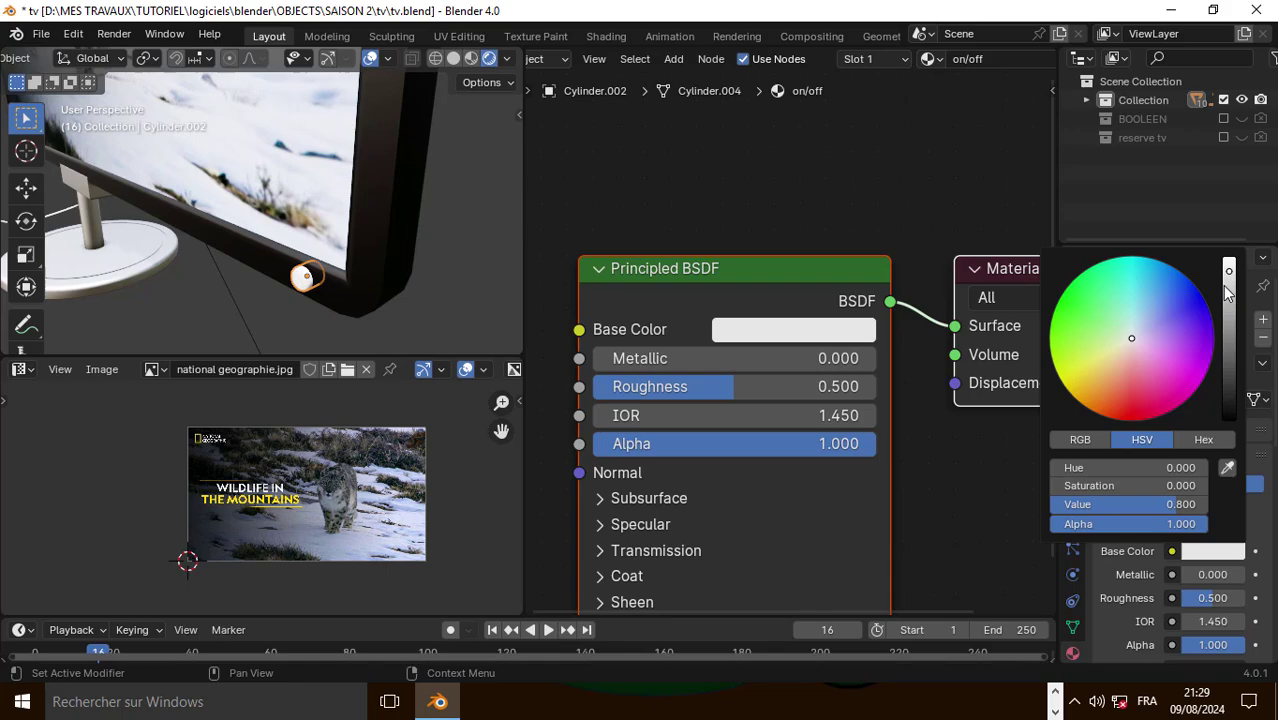
{"action": "left_click_drag", "start_coordinate": [1229, 272], "coordinate": [1229, 369]}
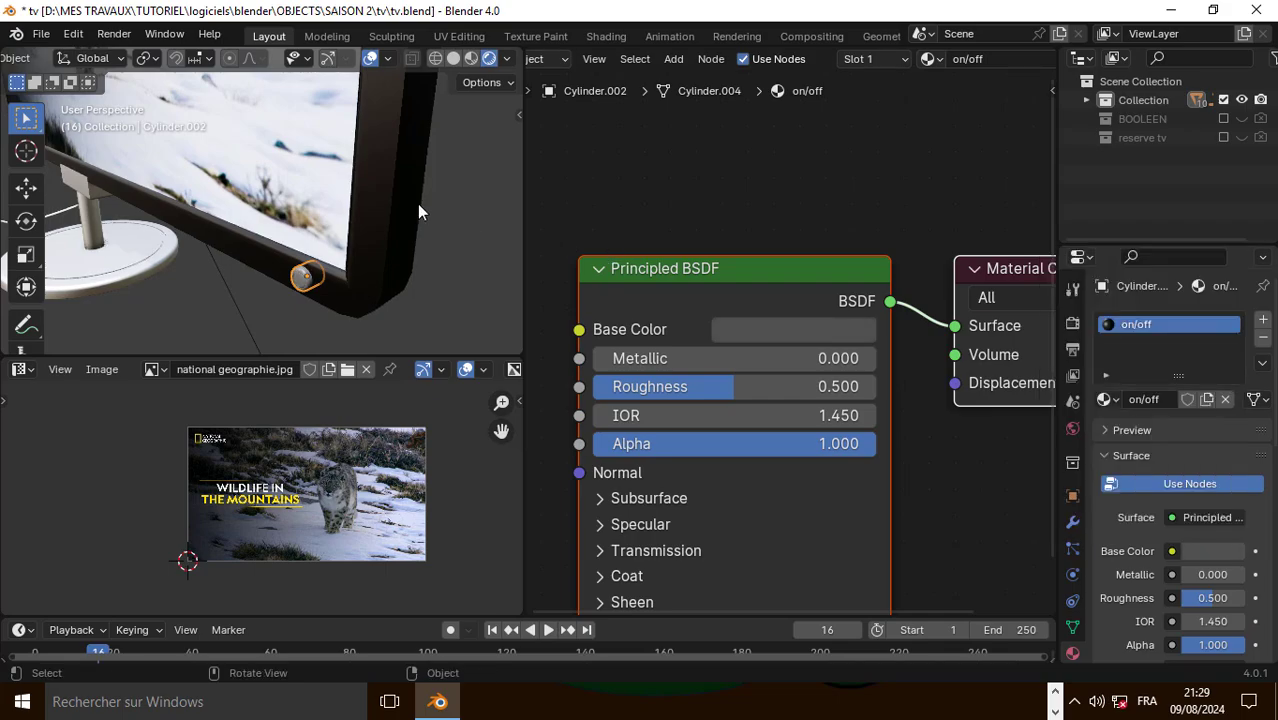
{"action": "left_click", "coordinate": [307, 292]}
{"action": "left_click", "coordinate": [302, 280]}
{"action": "key", "text": "Tab"}
{"action": "key", "text": "KP_Decimal"}
{"action": "key", "text": "ctrl+KP_Add"}
{"action": "key", "text": "ctrl+KP_Add"}
{"action": "key", "text": "ctrl+KP_Add"}
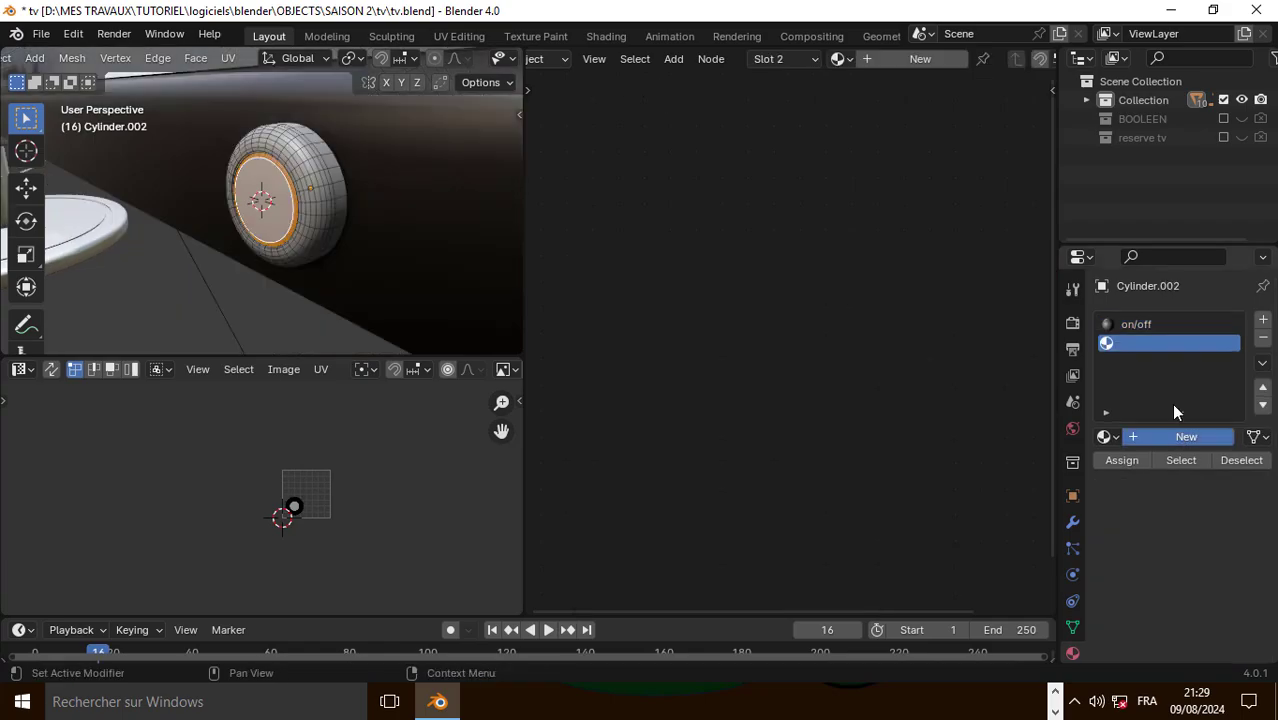
Assign the face a second material with an Emission surface coloured green
{"action": "left_click", "coordinate": [1178, 436]}
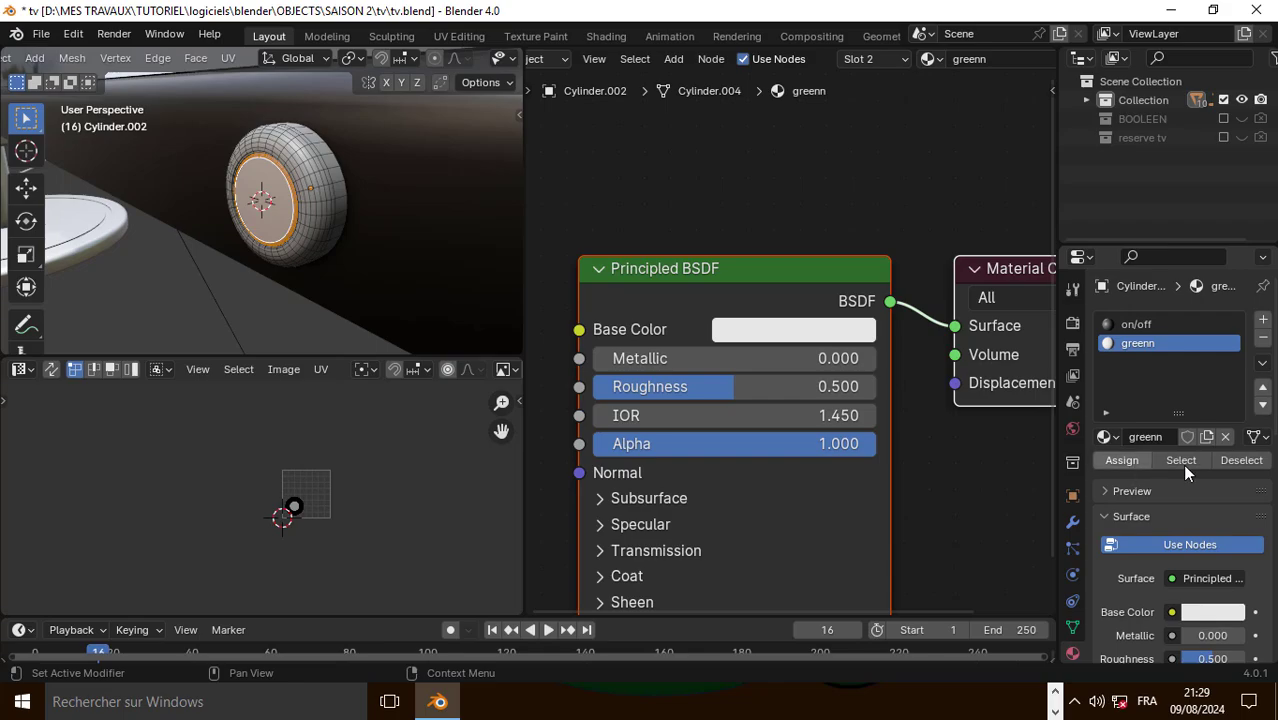
{"action": "left_click", "coordinate": [1122, 460]}
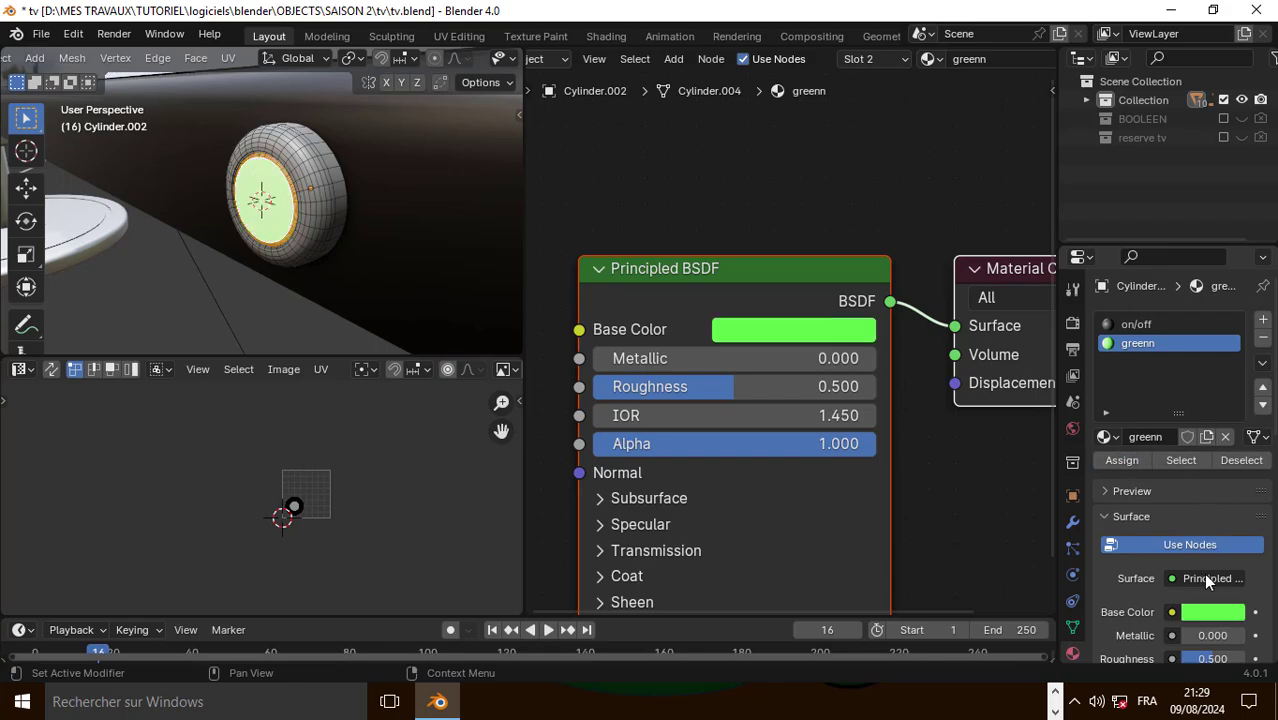
{"action": "left_click", "coordinate": [1203, 578]}
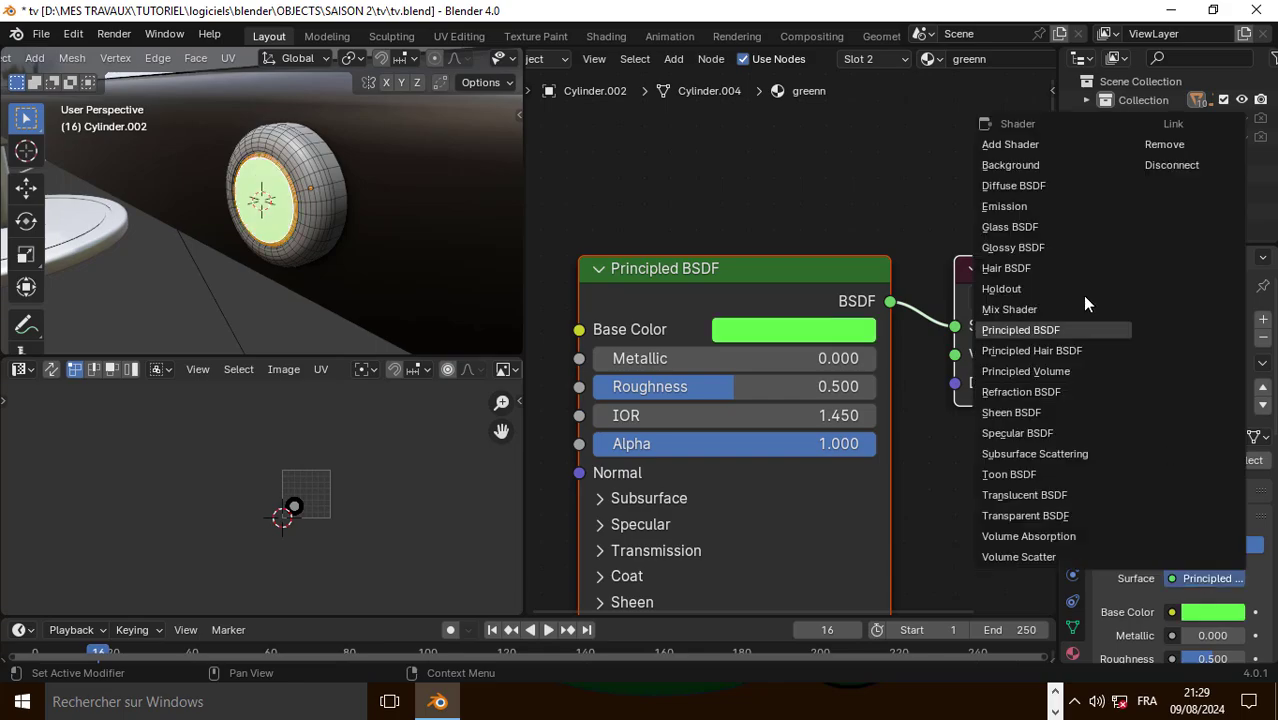
{"action": "left_click", "coordinate": [1013, 206]}
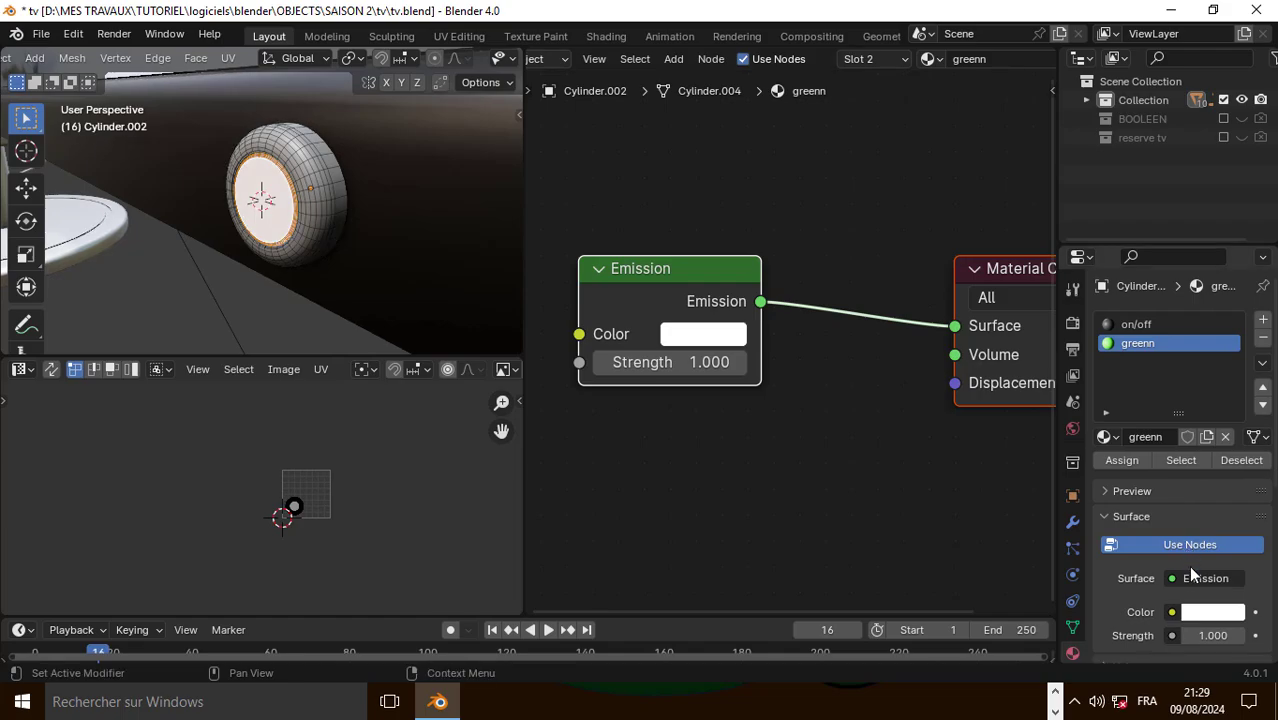
{"action": "left_click", "coordinate": [1197, 613]}
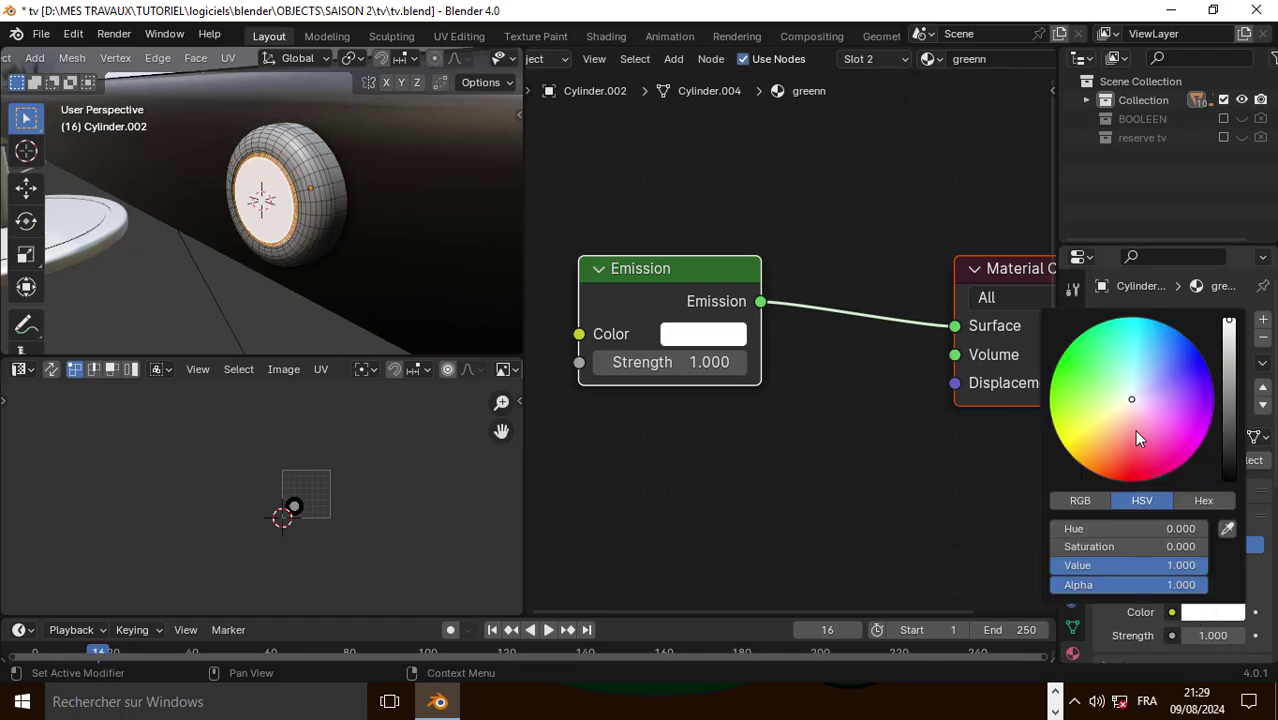
{"action": "left_click_drag", "start_coordinate": [1131, 399], "coordinate": [1076, 371]}
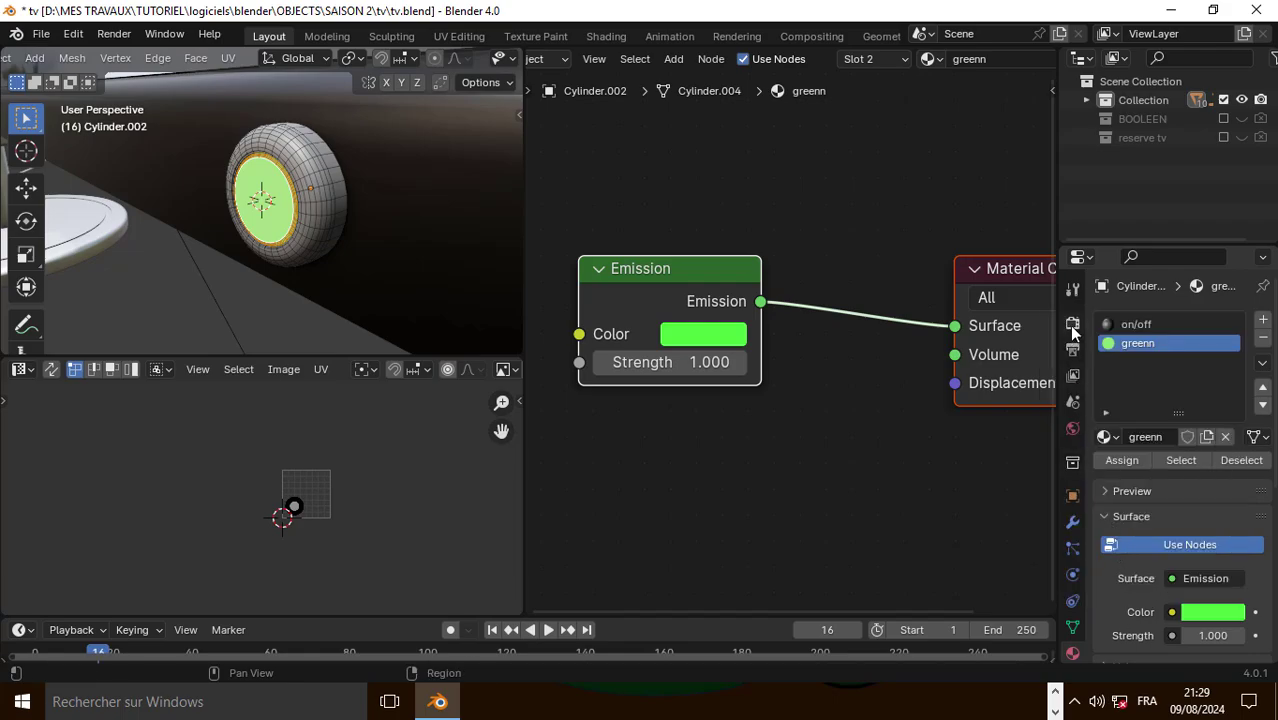
Enable Bloom in the render settings and raise the emission strength to 14.400
{"action": "left_click", "coordinate": [1069, 324]}
{"action": "left_click", "coordinate": [1119, 477]}
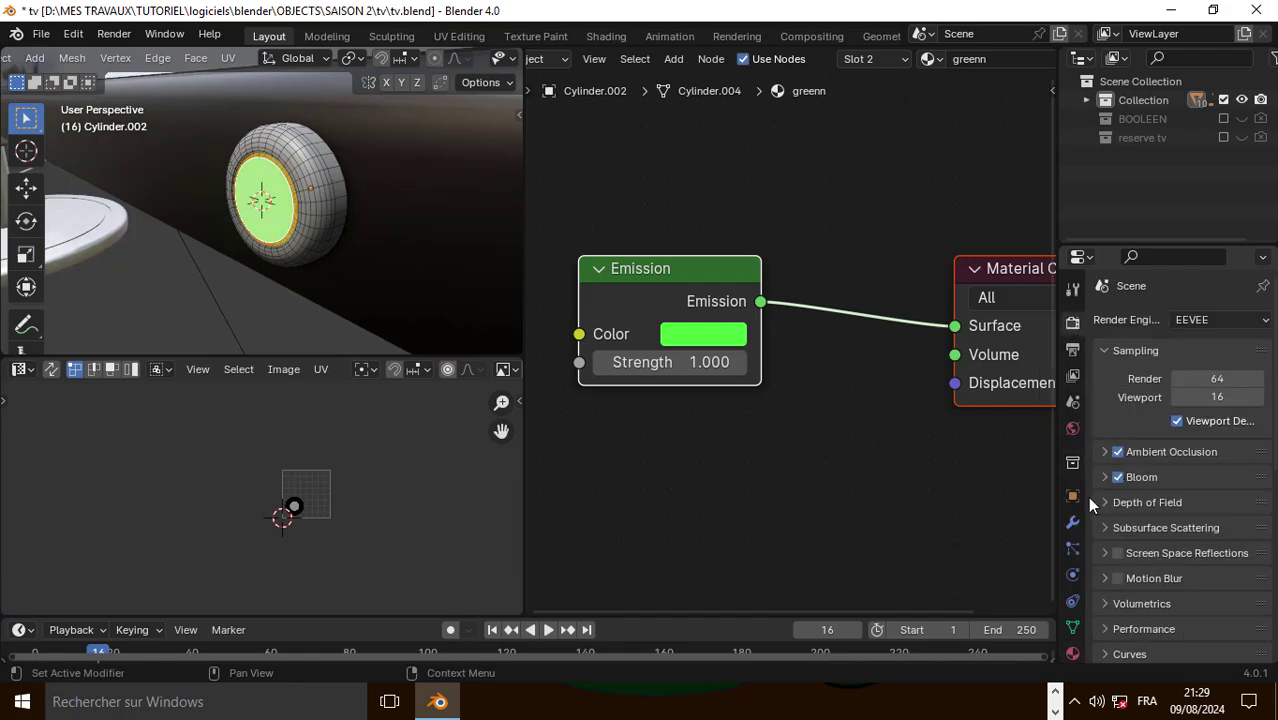
{"action": "left_click", "coordinate": [1072, 653]}
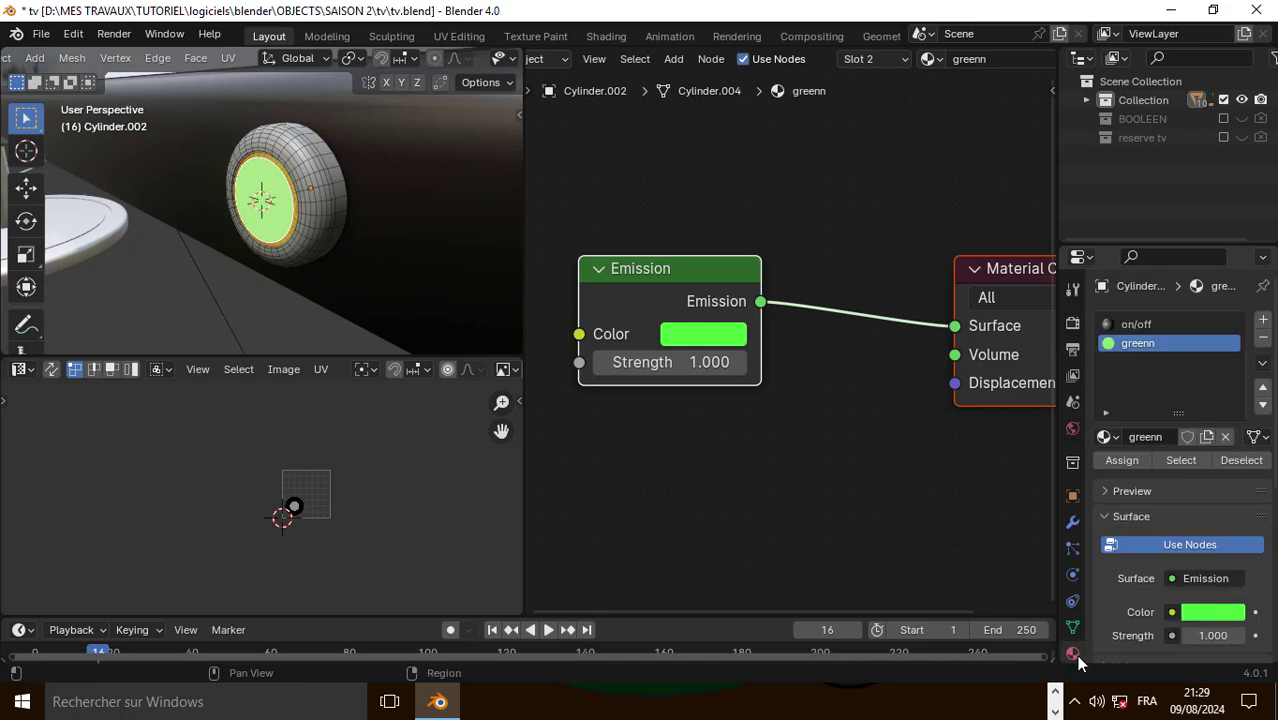
{"action": "scroll", "coordinate": [1170, 580], "scroll_direction": "down", "scroll_amount": 3}
{"action": "left_click_drag", "start_coordinate": [1207, 530], "coordinate": [1267, 530]}
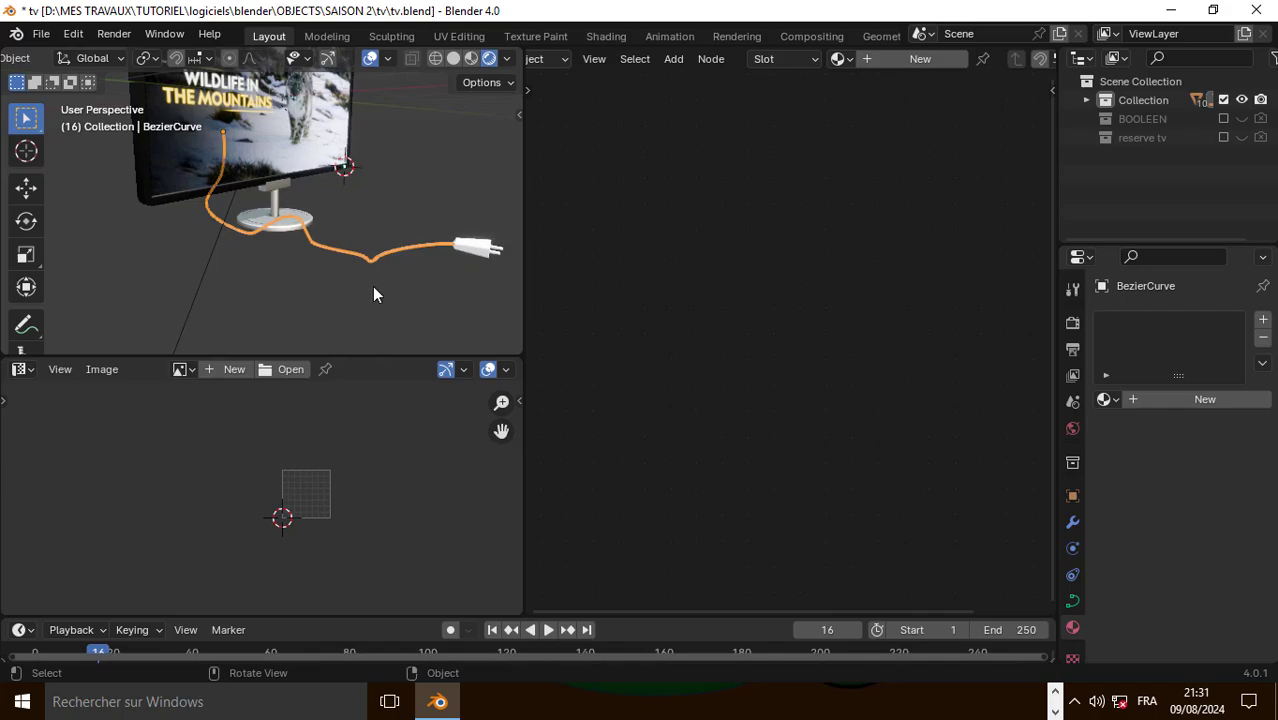
{"action": "left_click", "coordinate": [376, 284]}
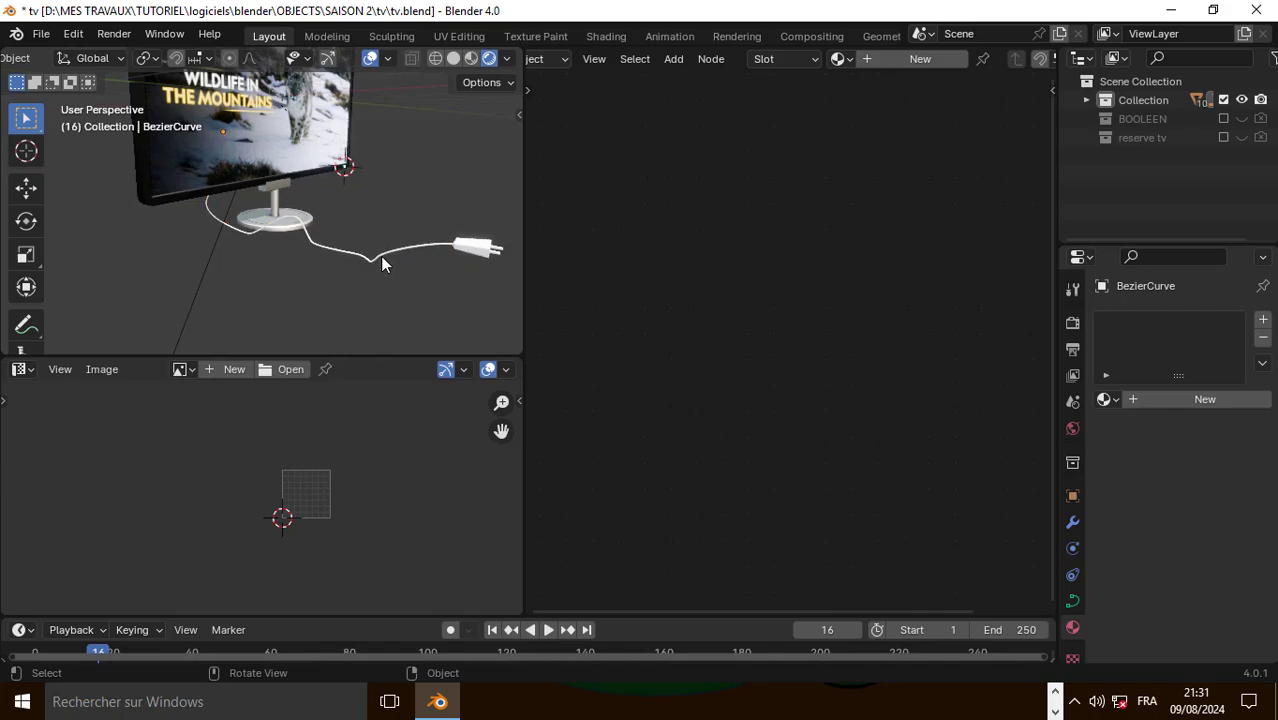
Give the cable a new material with a black base colour
{"action": "left_click", "coordinate": [412, 252]}
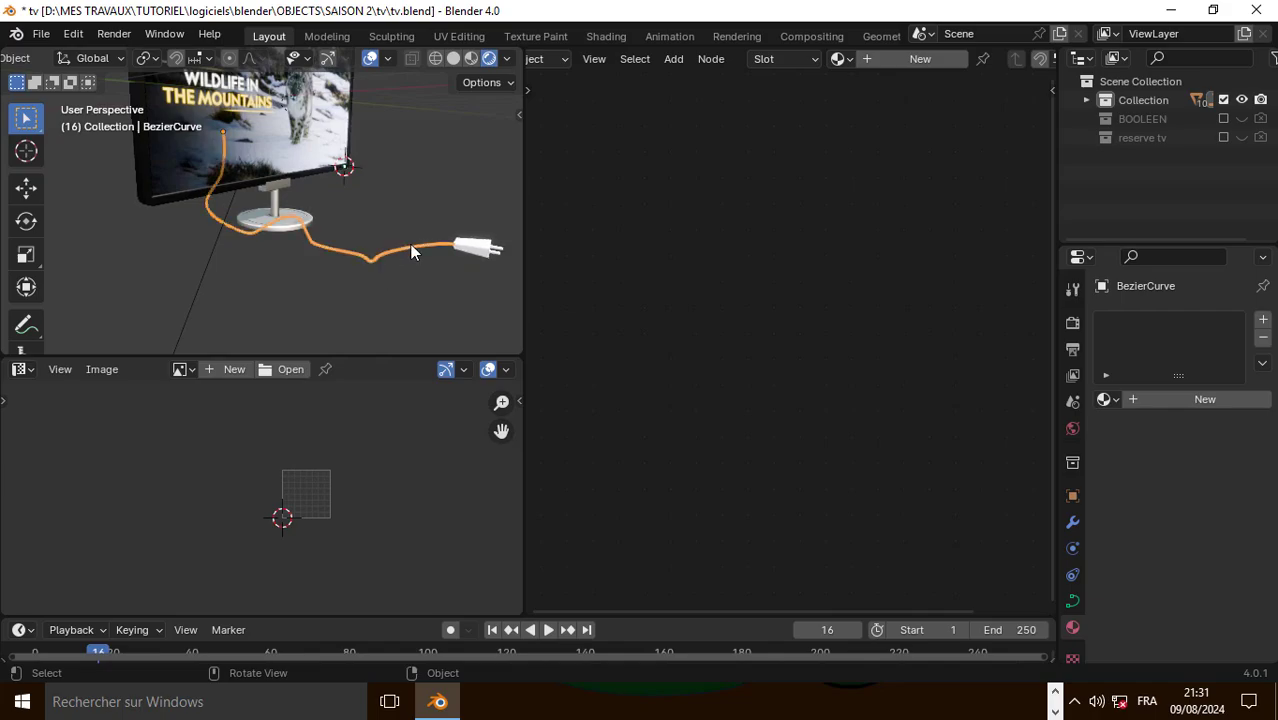
{"action": "left_click", "coordinate": [907, 62]}
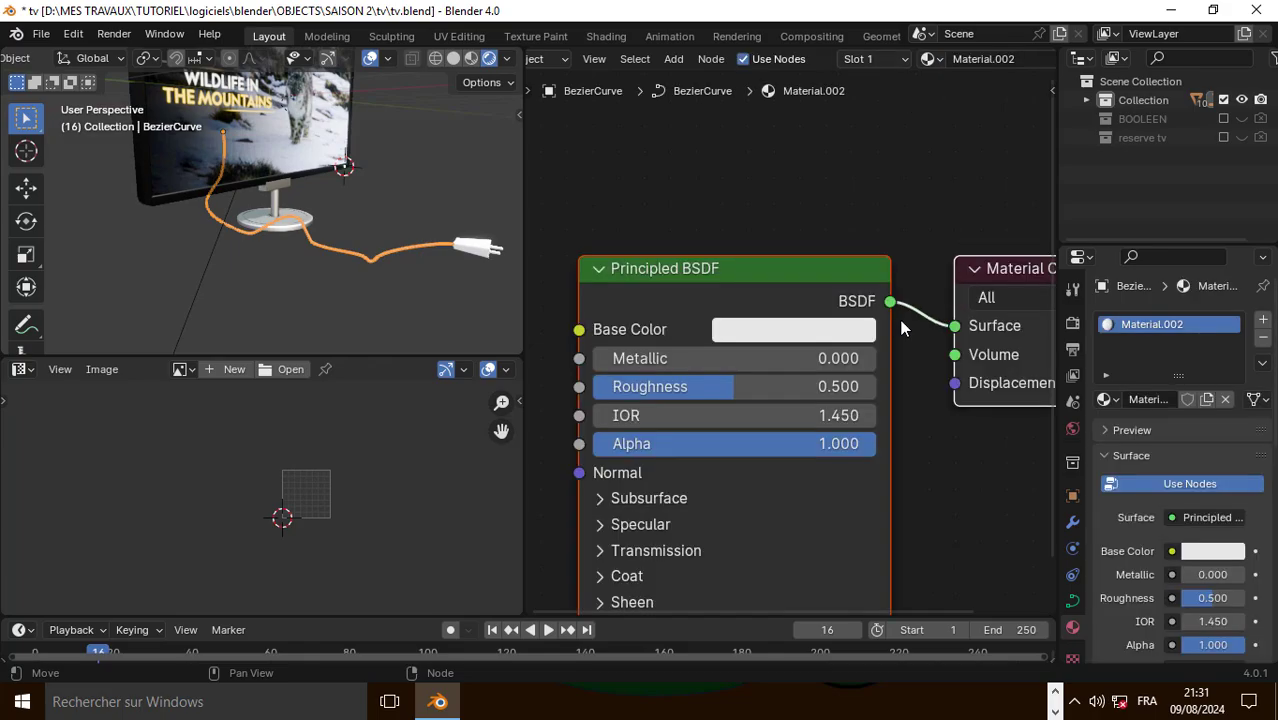
{"action": "left_click", "coordinate": [843, 333]}
{"action": "left_click_drag", "start_coordinate": [975, 303], "coordinate": [975, 502]}
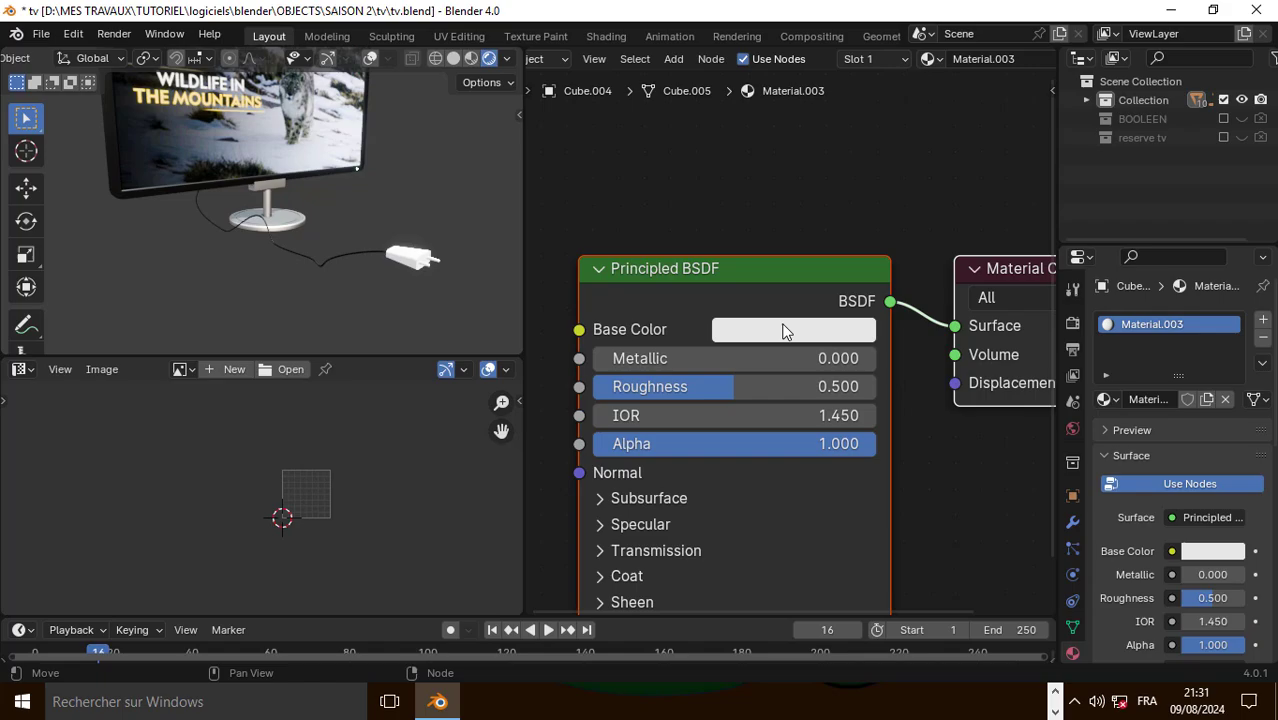
Darken the plug body to near black and make the pins' Material.004 fully metallic (1.000)
{"action": "left_click", "coordinate": [782, 335]}
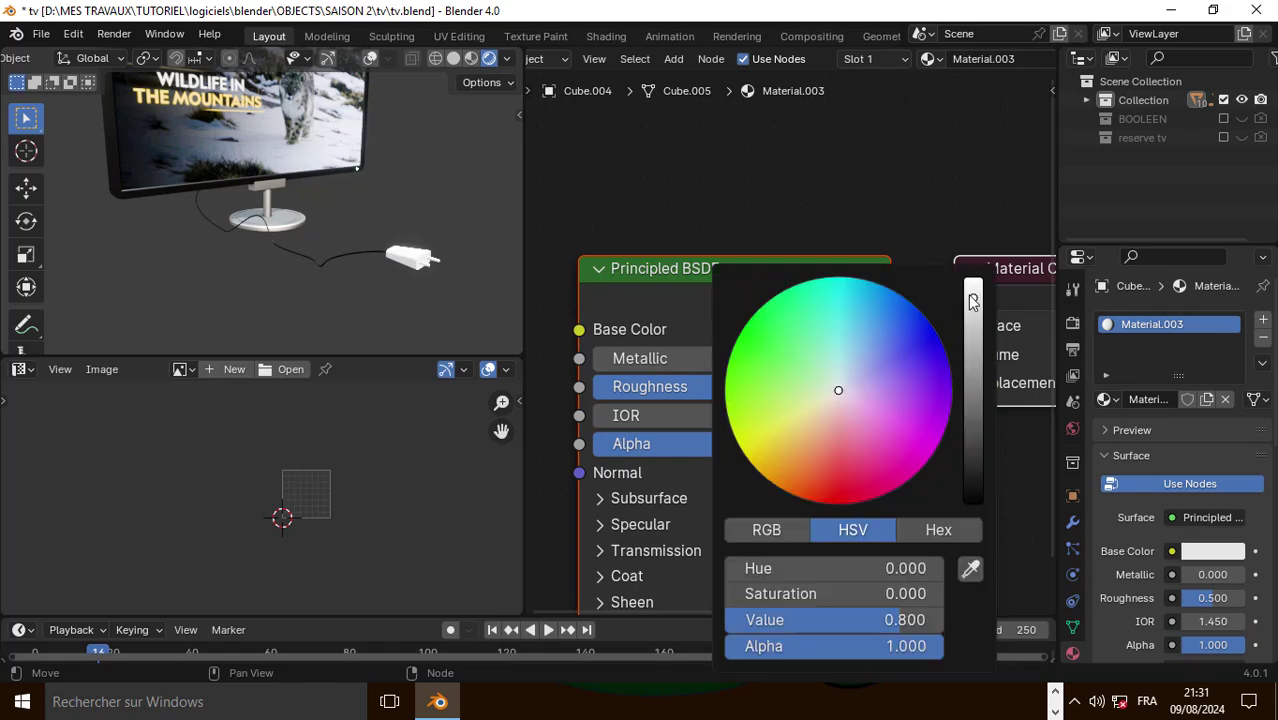
{"action": "left_click_drag", "start_coordinate": [973, 302], "coordinate": [973, 466]}
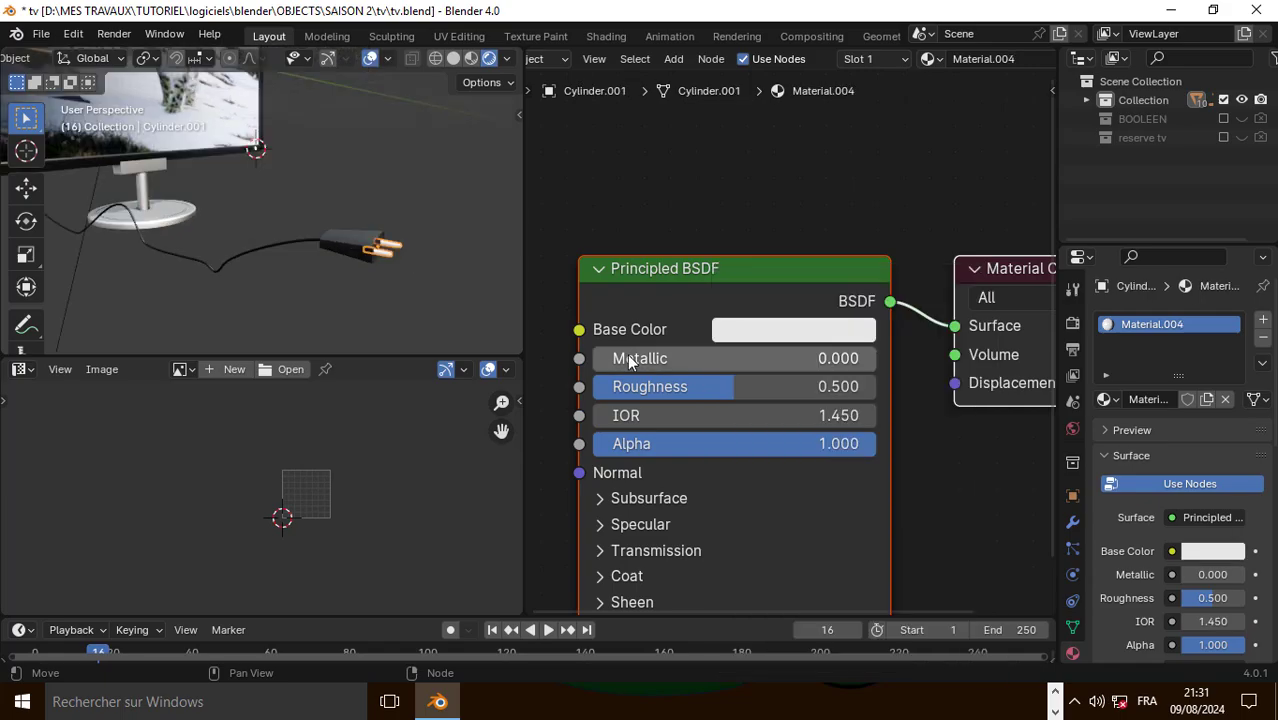
{"action": "left_click_drag", "start_coordinate": [629, 362], "coordinate": [830, 366]}
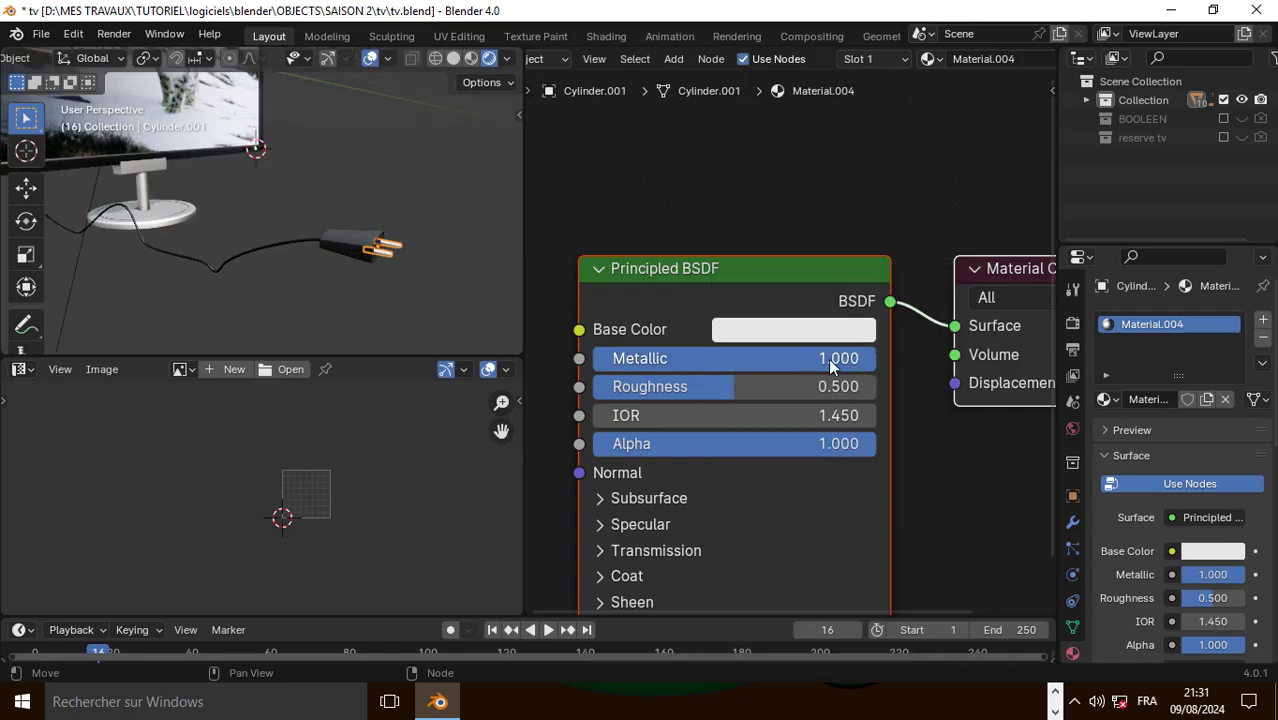